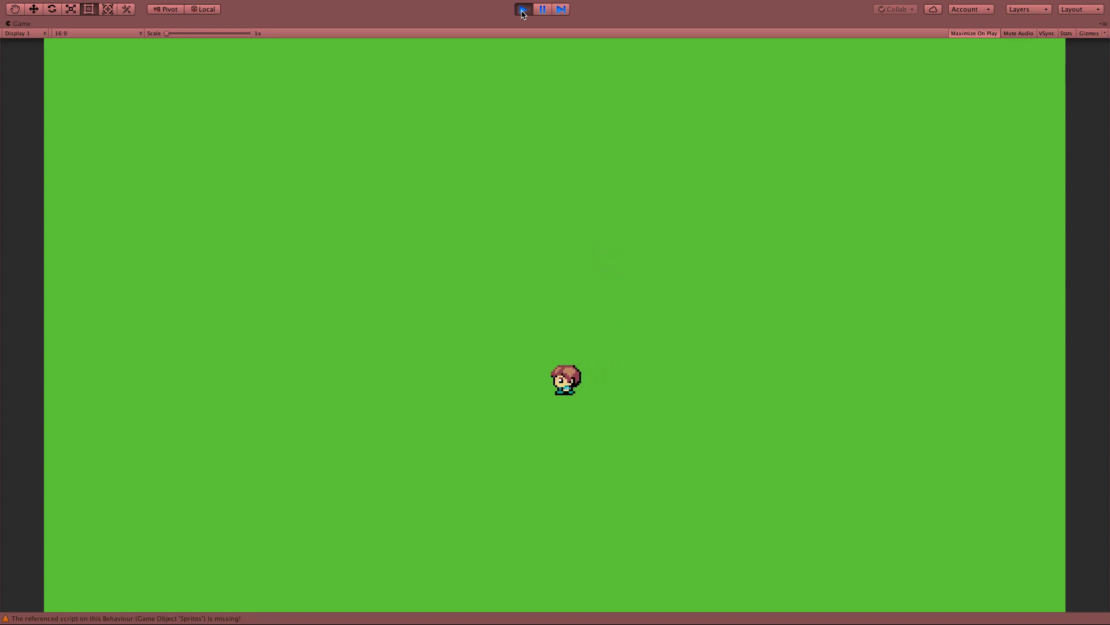
# Stop the running game and create a folder named Animations in Assets.
pyautogui.click(522, 11)
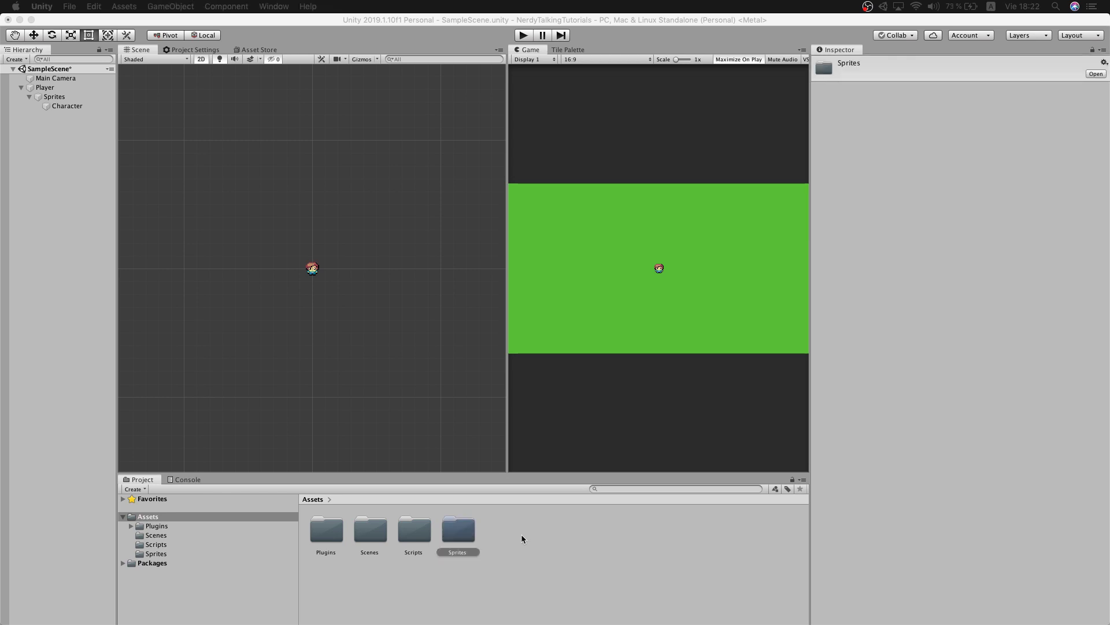
pyautogui.rightClick(521, 536)
pyautogui.moveTo(588, 338)
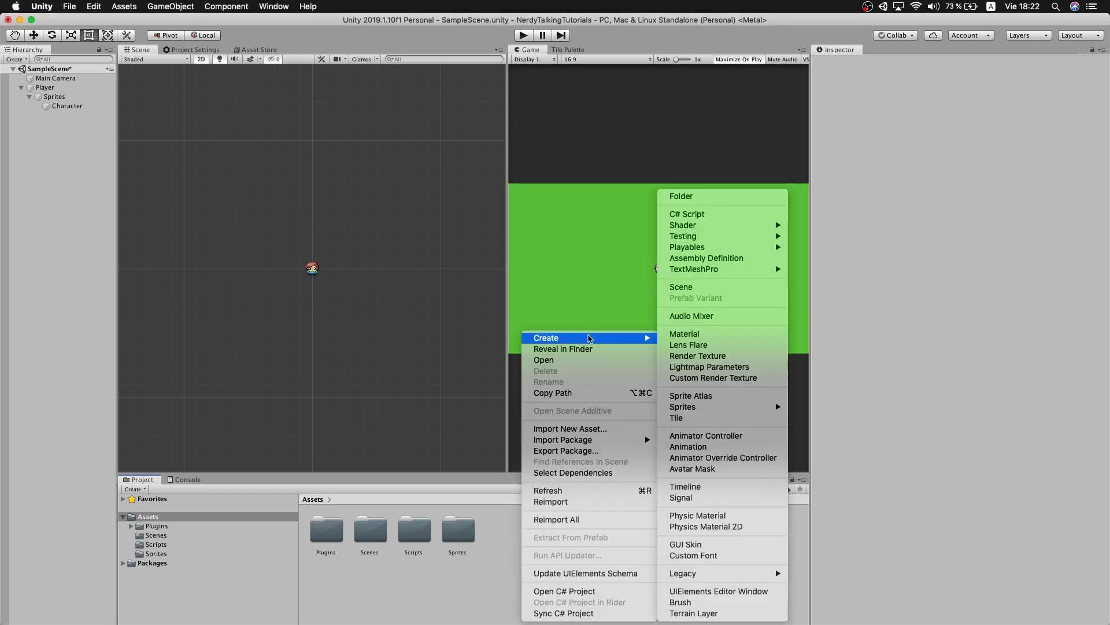
pyautogui.click(695, 198)
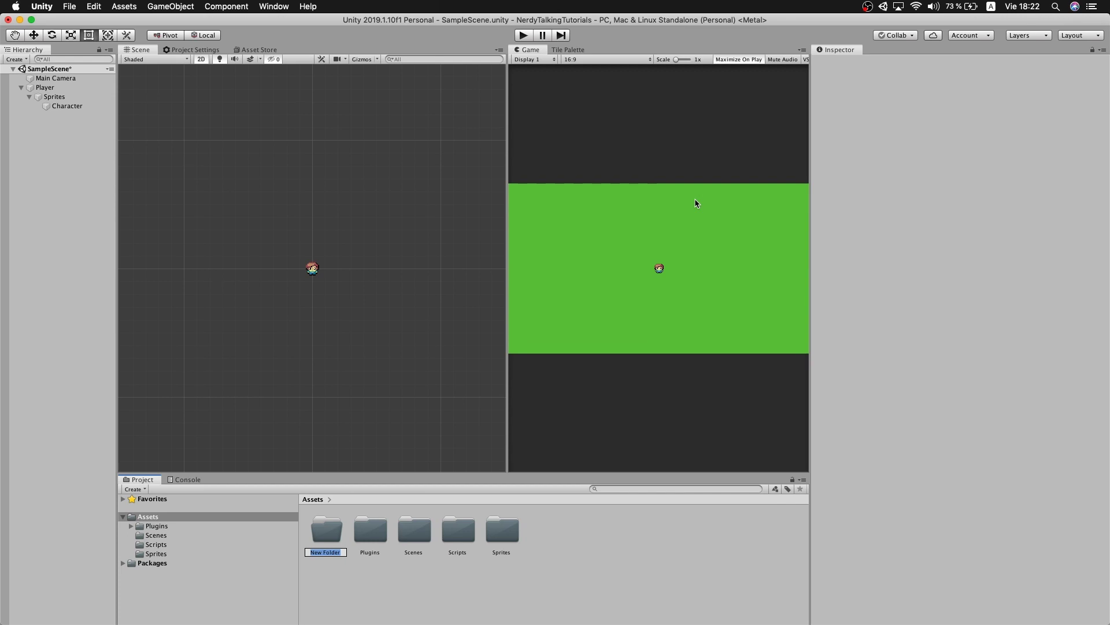
pyautogui.write('Animations')
pyautogui.press('Return')
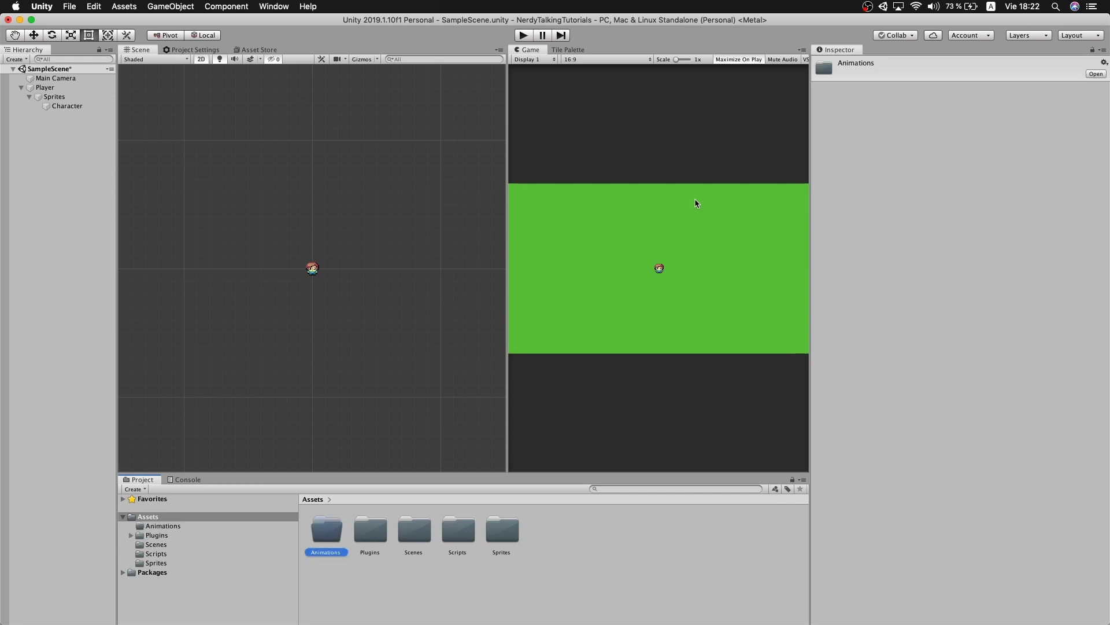
# Create an Animator Controller named PlayerMovement inside the Animations folder.
pyautogui.doubleClick(326, 541)
pyautogui.rightClick(375, 543)
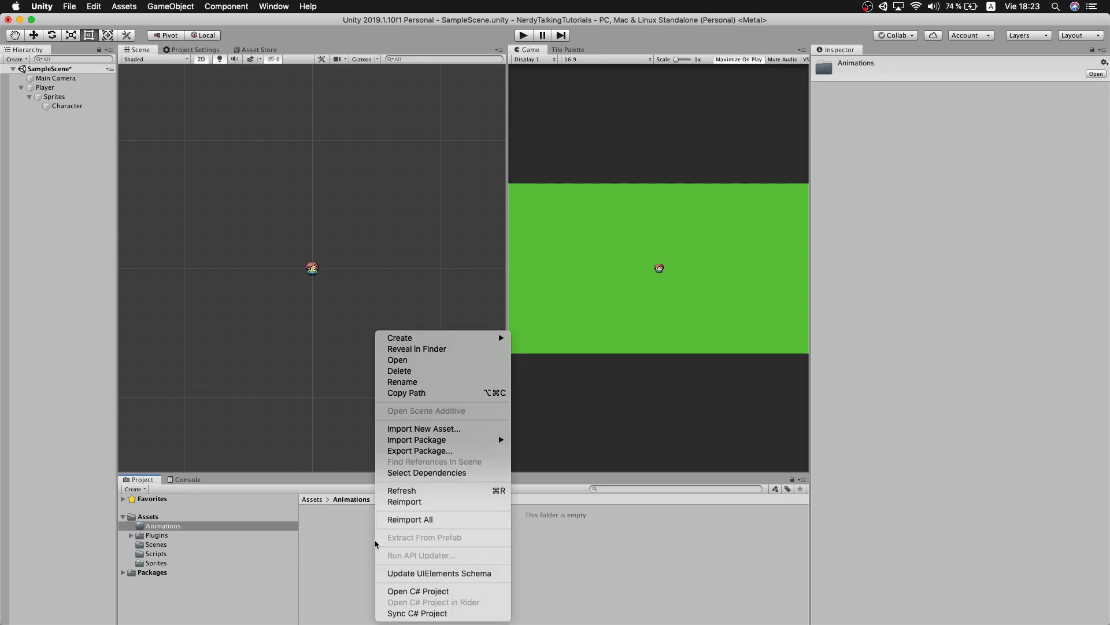
pyautogui.moveTo(431, 340)
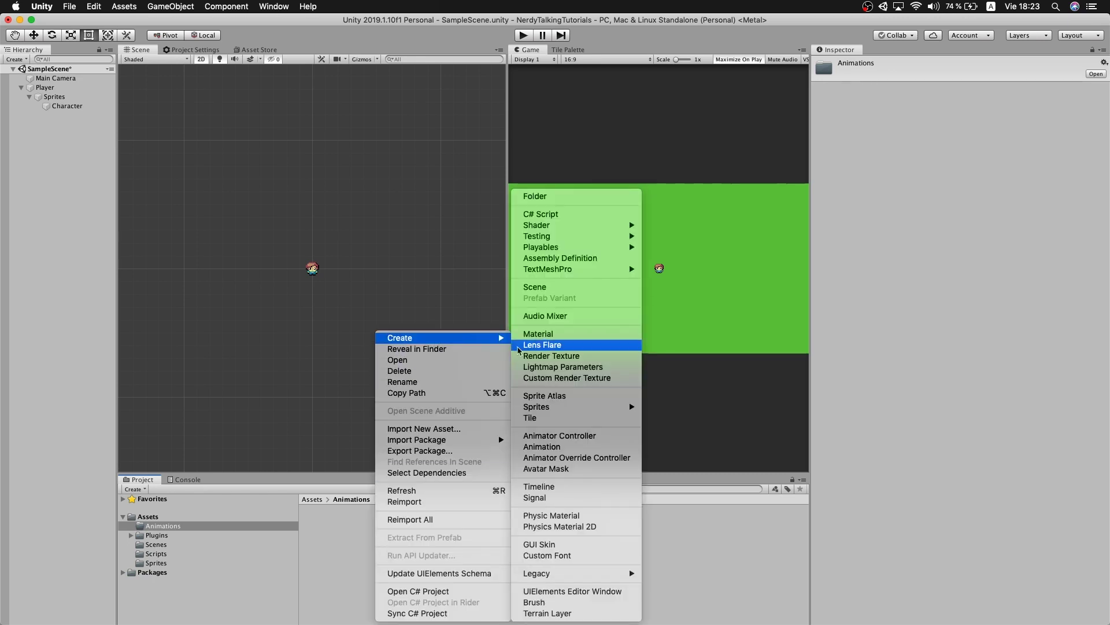
pyautogui.click(578, 438)
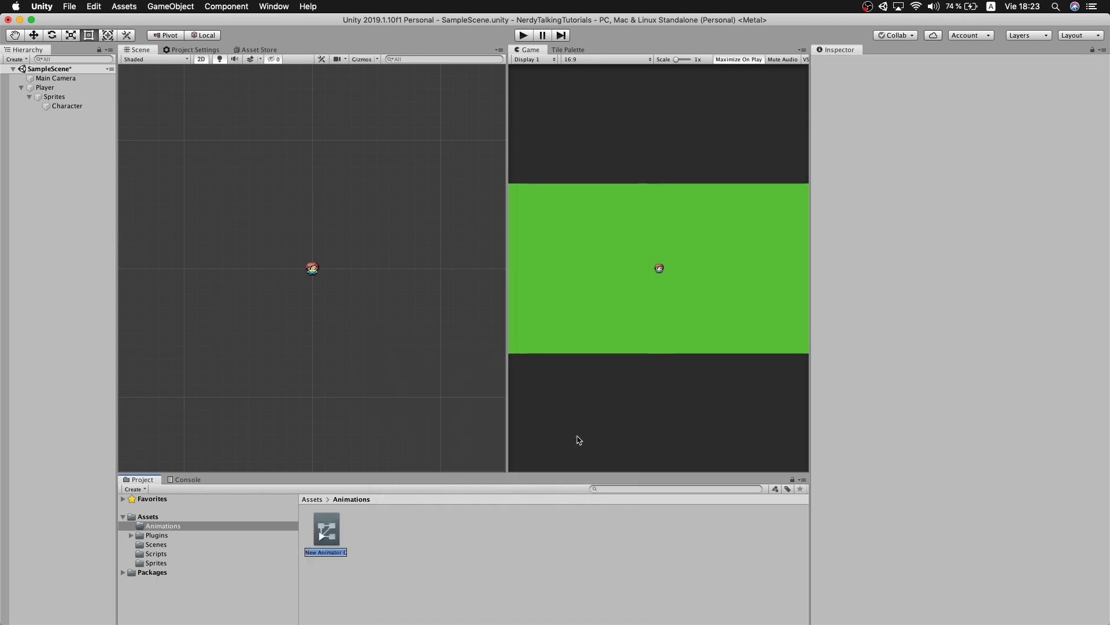
pyautogui.write('PlayerMovement')
pyautogui.press('Return')
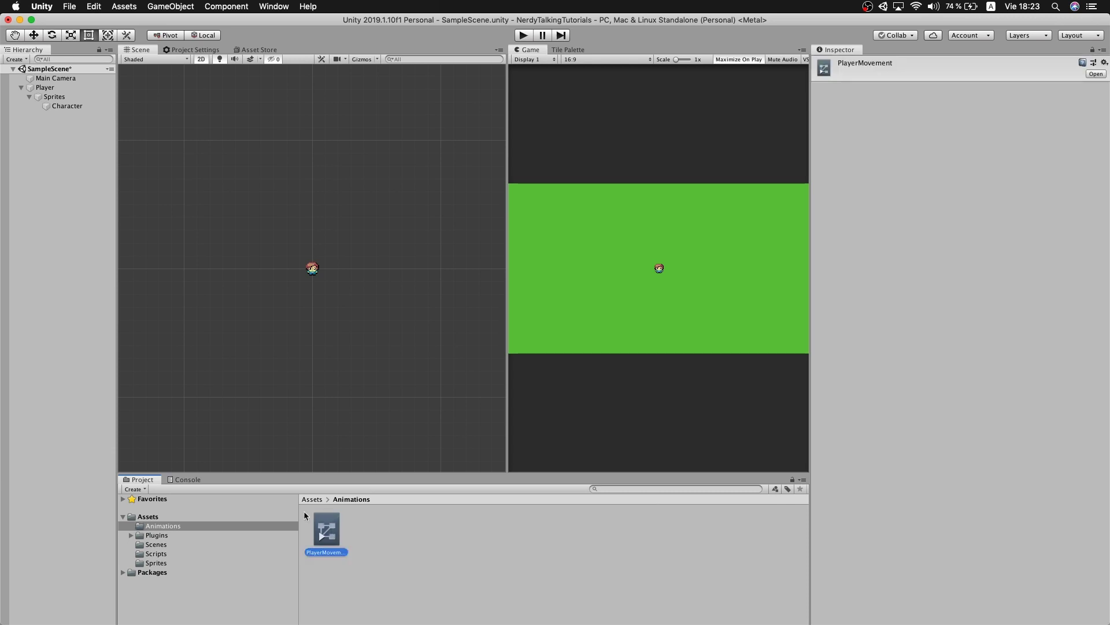
# Add an Animator component to the Player object and assign PlayerMovement as its controller.
pyautogui.click(42, 88)
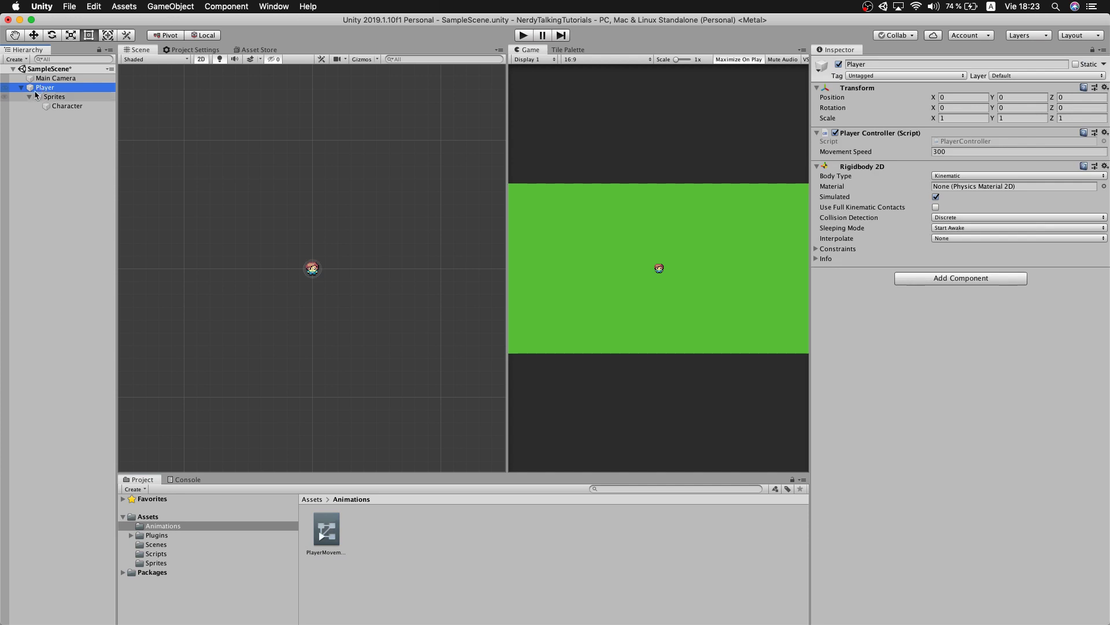
pyautogui.click(30, 98)
pyautogui.click(43, 89)
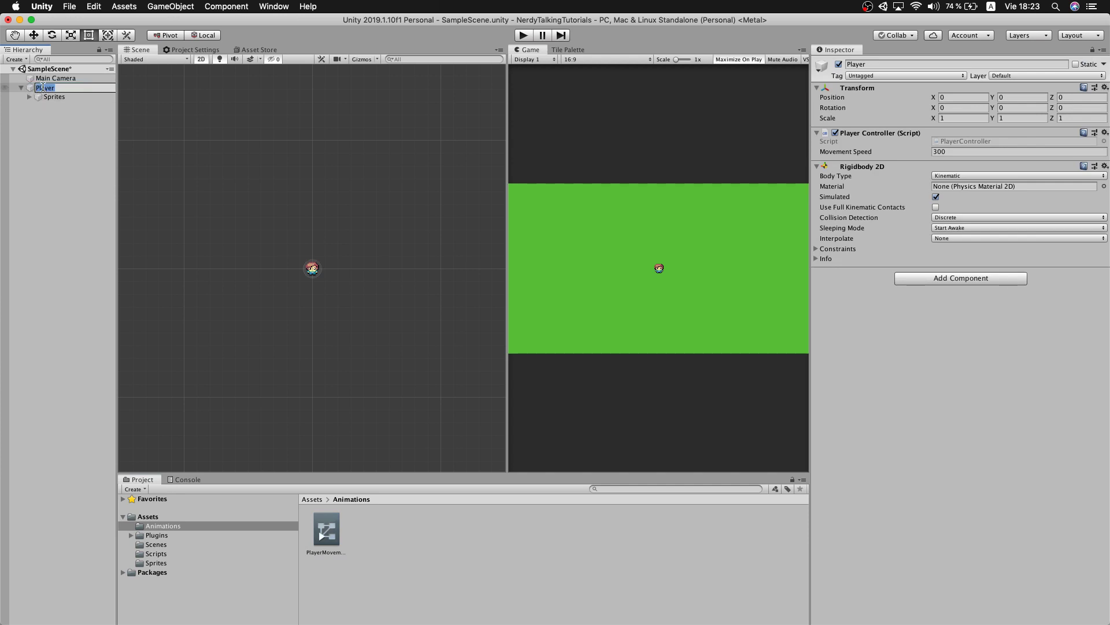
pyautogui.click(941, 279)
pyautogui.write('ANI')
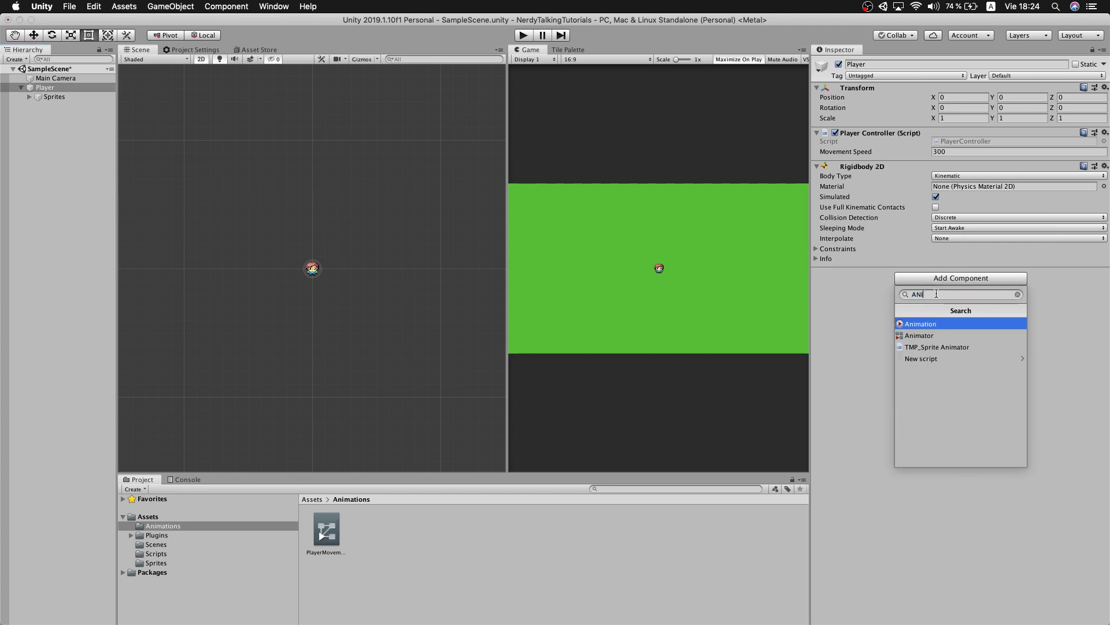
pyautogui.press('Down')
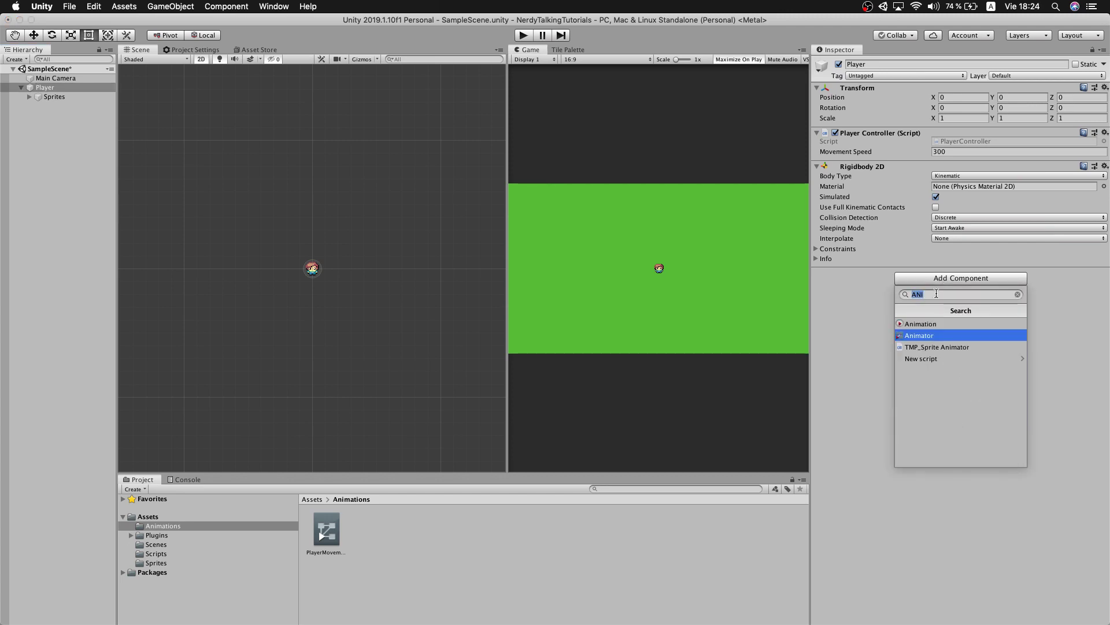
pyautogui.press('Return')
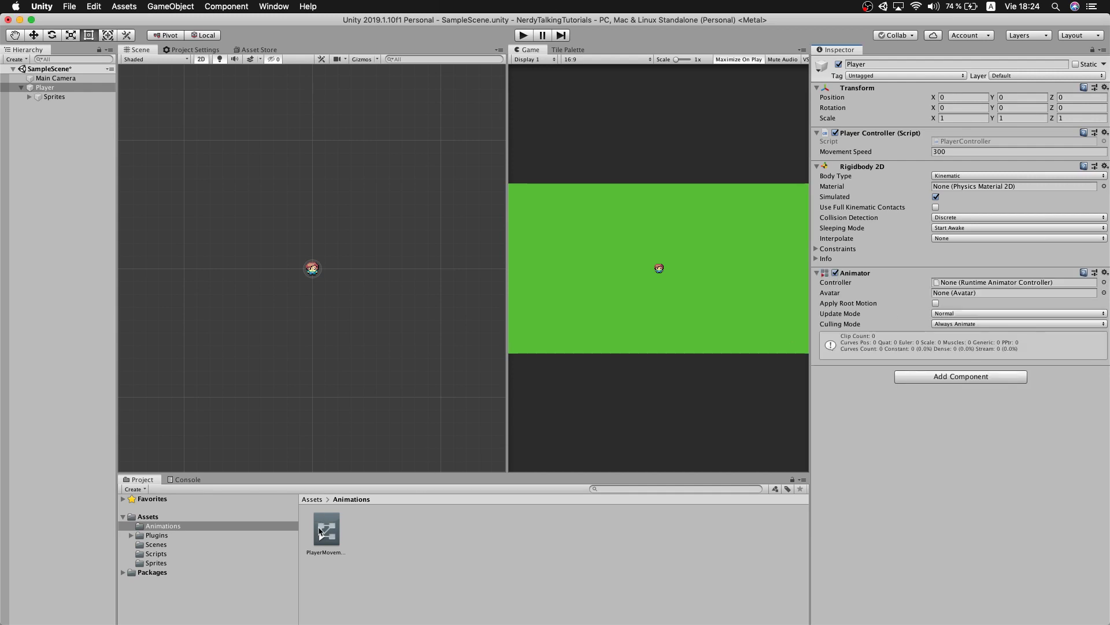
pyautogui.moveTo(328, 529); pyautogui.dragTo(961, 284)
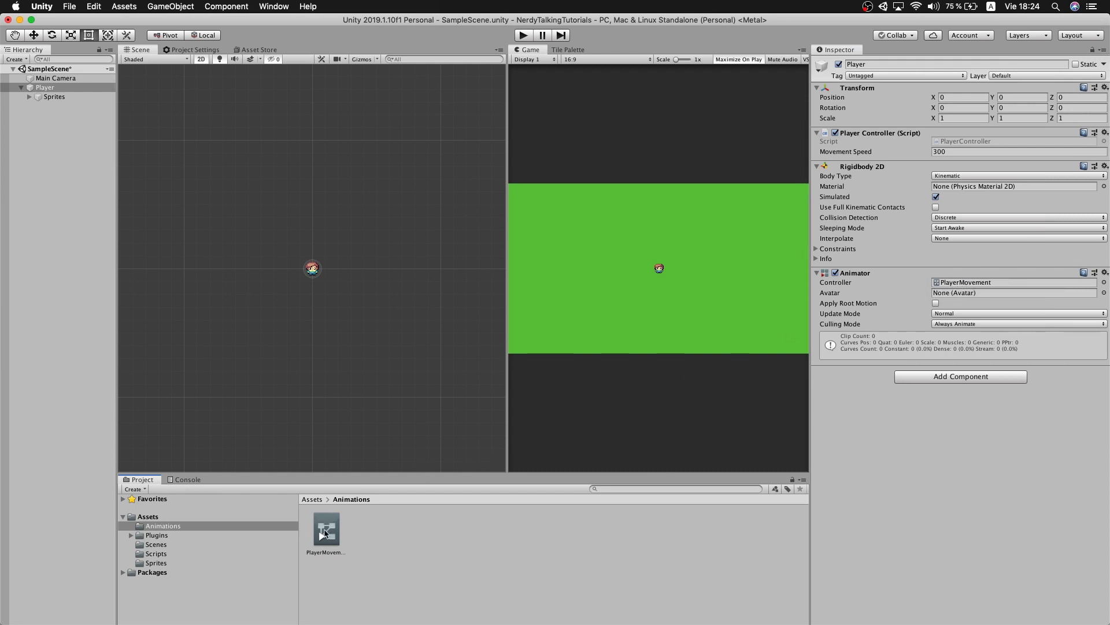
# Open the PlayerMovement controller in a slightly widened Animator view and open the Animation window.
pyautogui.doubleClick(325, 531)
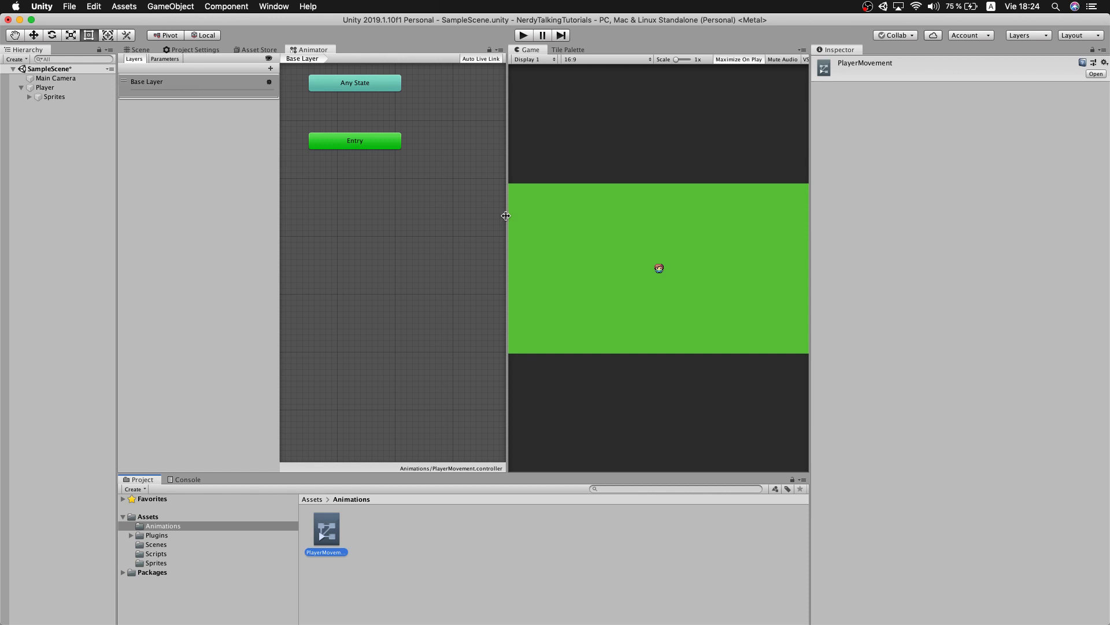
pyautogui.moveTo(506, 216); pyautogui.dragTo(527, 215)
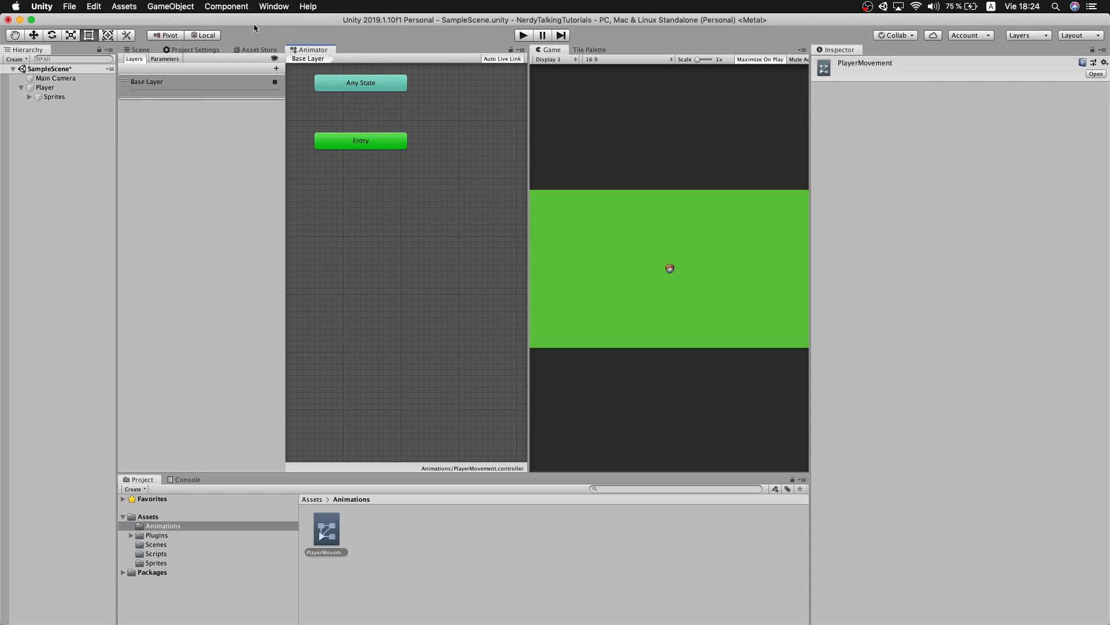
pyautogui.click(286, 8)
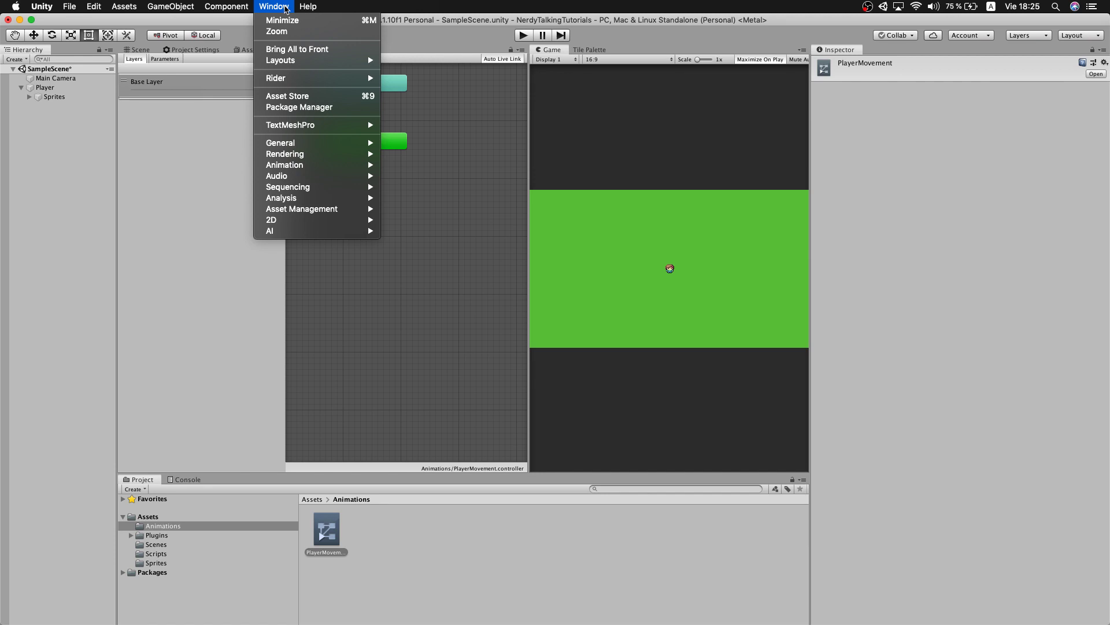
pyautogui.moveTo(301, 168)
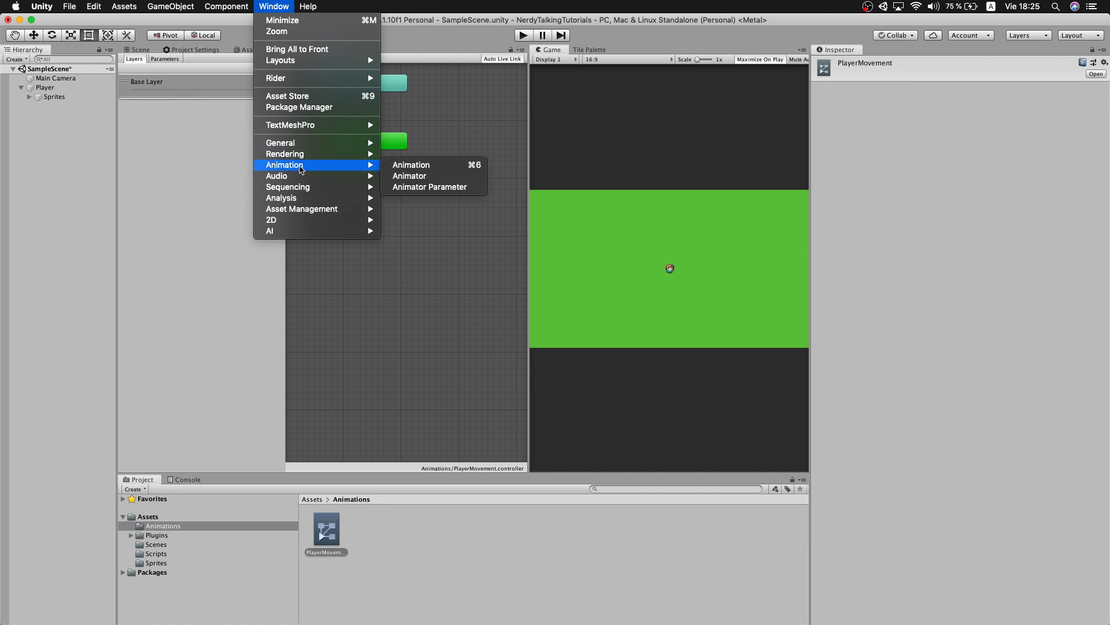
pyautogui.click(425, 168)
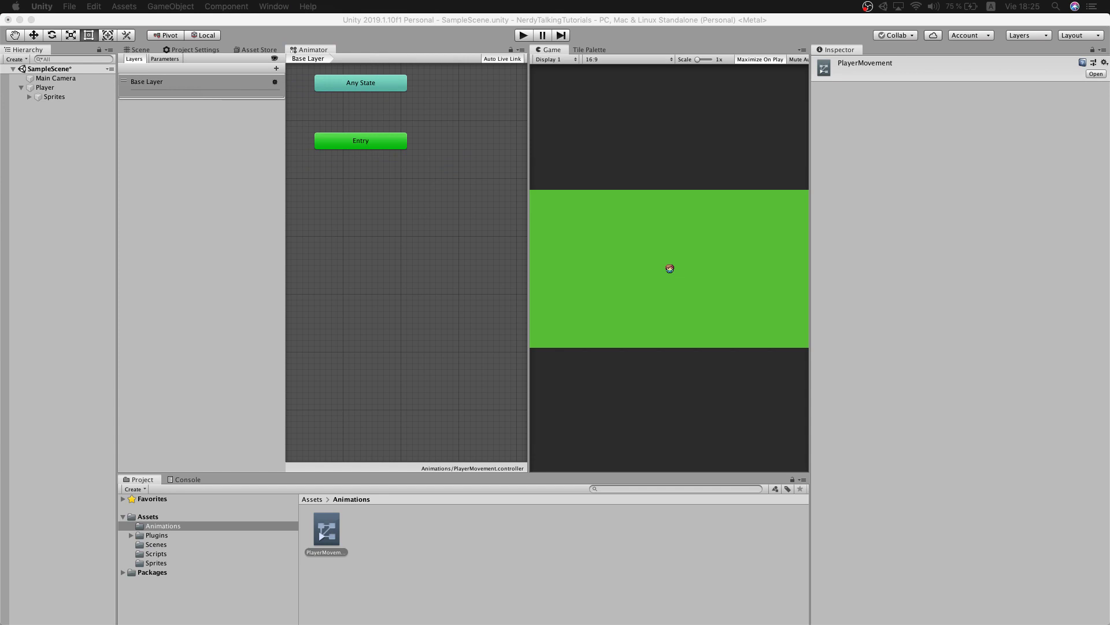
# Dock the Animation window beside the Console and move the Project view below the Hierarchy.
pyautogui.moveTo(656, 582); pyautogui.dragTo(229, 489)
pyautogui.click(223, 484)
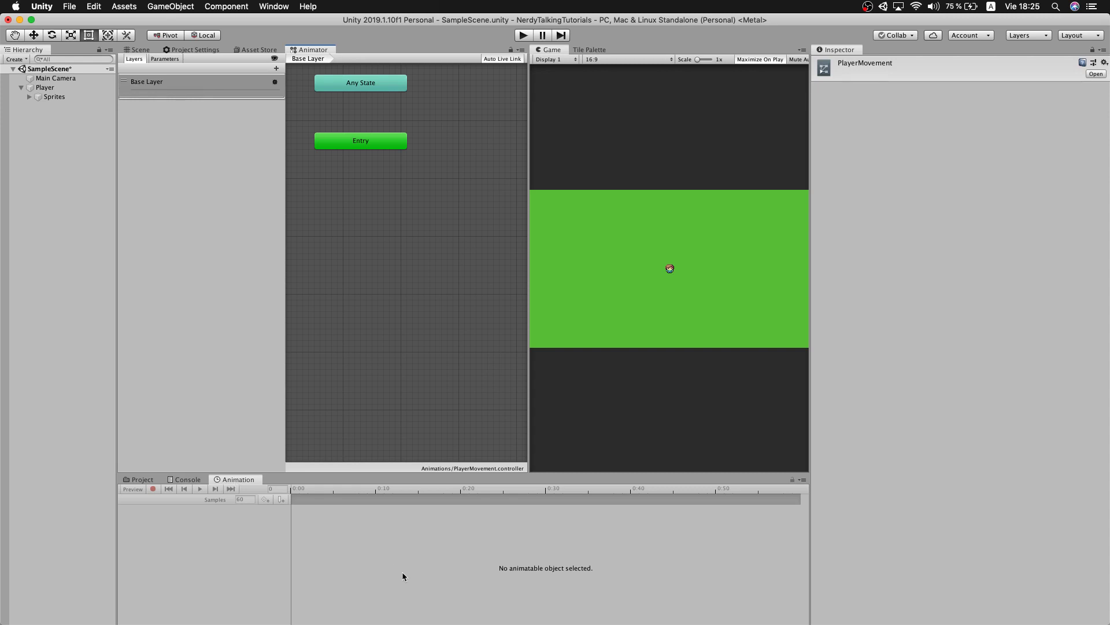
pyautogui.moveTo(141, 483); pyautogui.dragTo(77, 481)
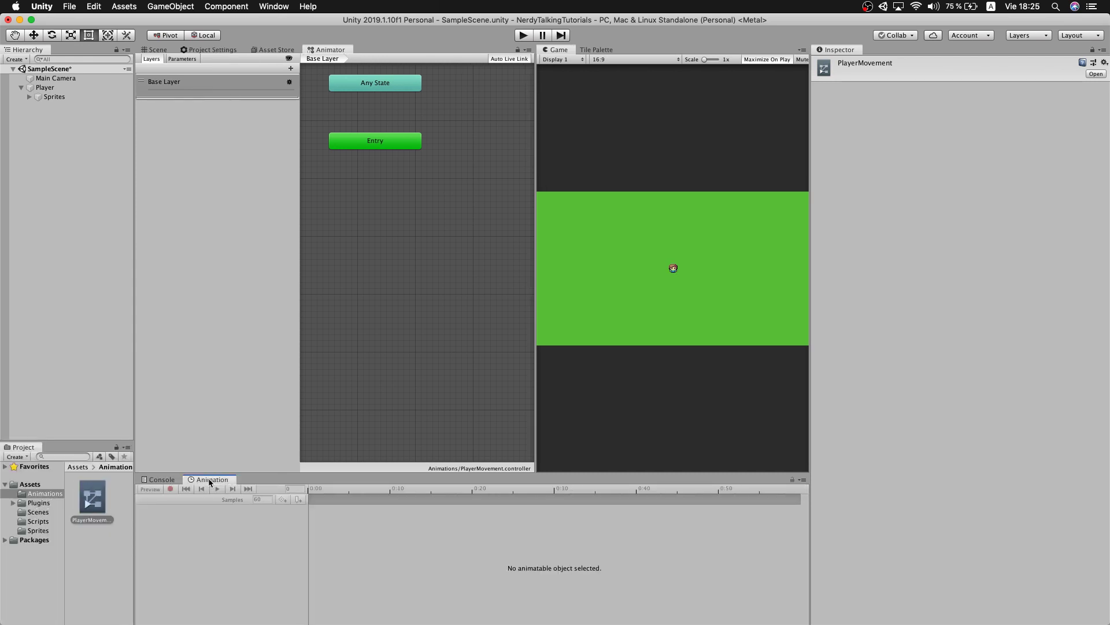
# Create an animation clip named move_top for the Player object in the Animations folder.
pyautogui.click(42, 87)
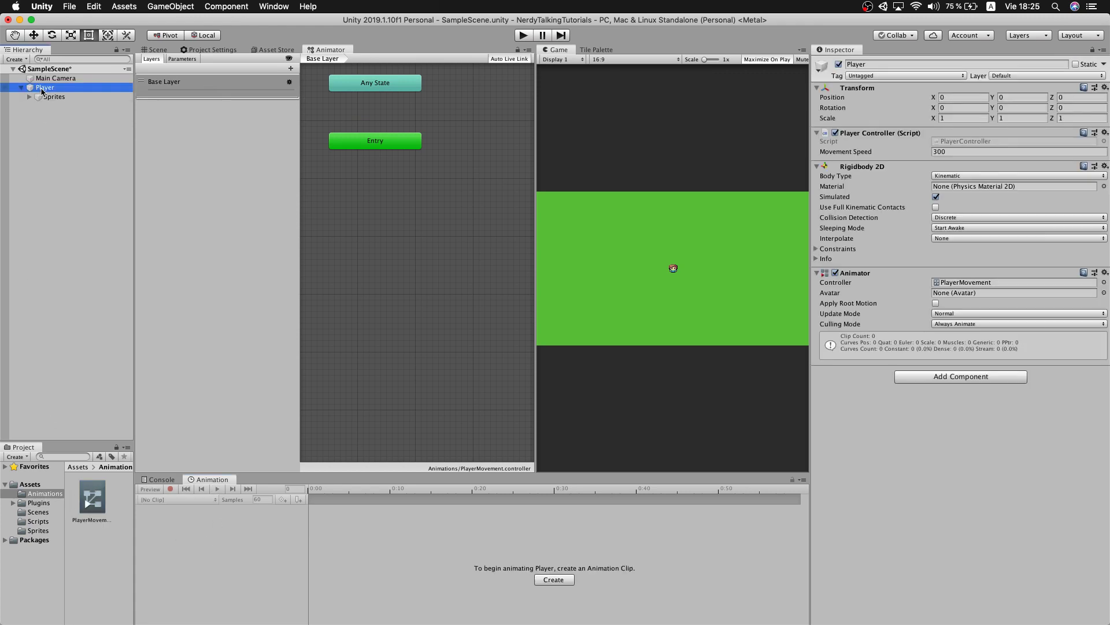
pyautogui.click(554, 579)
pyautogui.write('move_top')
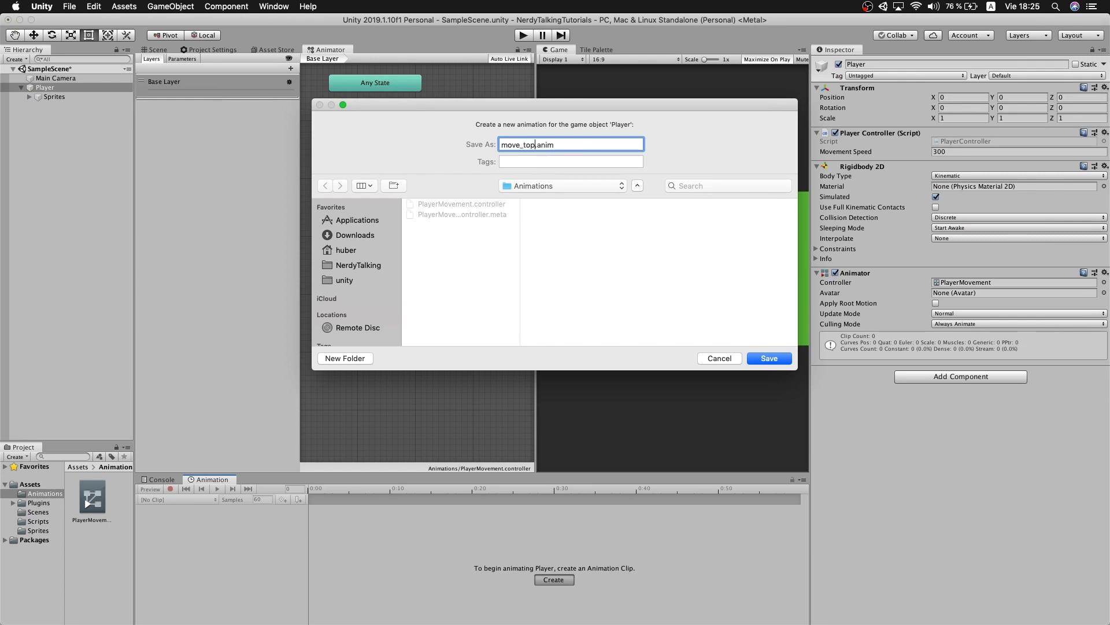
pyautogui.press('Return')
# Add the two back-facing sprites of the red-haired character to the move_top clip and set its samples to 12.
pyautogui.click(38, 530)
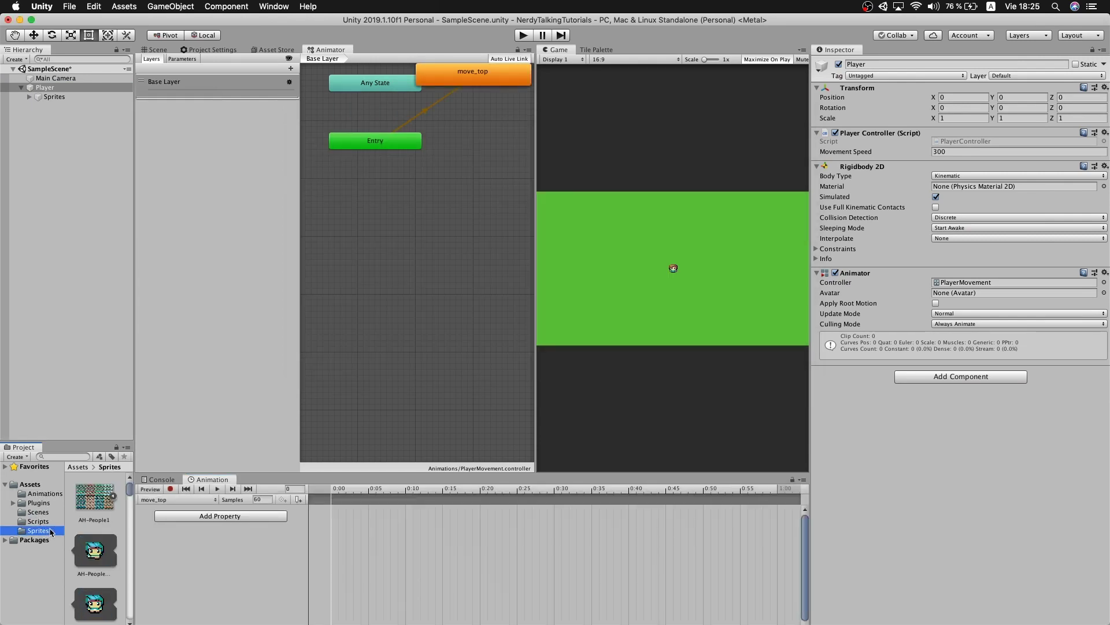
pyautogui.moveTo(129, 489); pyautogui.dragTo(359, 538)
pyautogui.click(99, 518)
pyautogui.keyDown('shift'); pyautogui.click(99, 570); pyautogui.keyUp('shift')
pyautogui.click(266, 501)
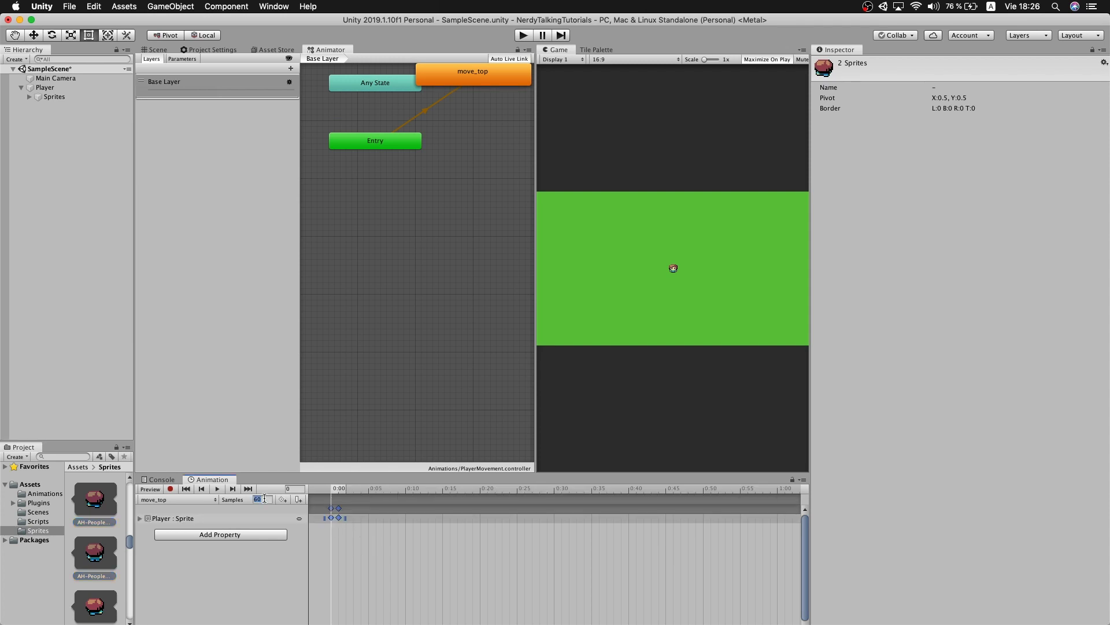
pyautogui.write('12')
pyautogui.press('Return')
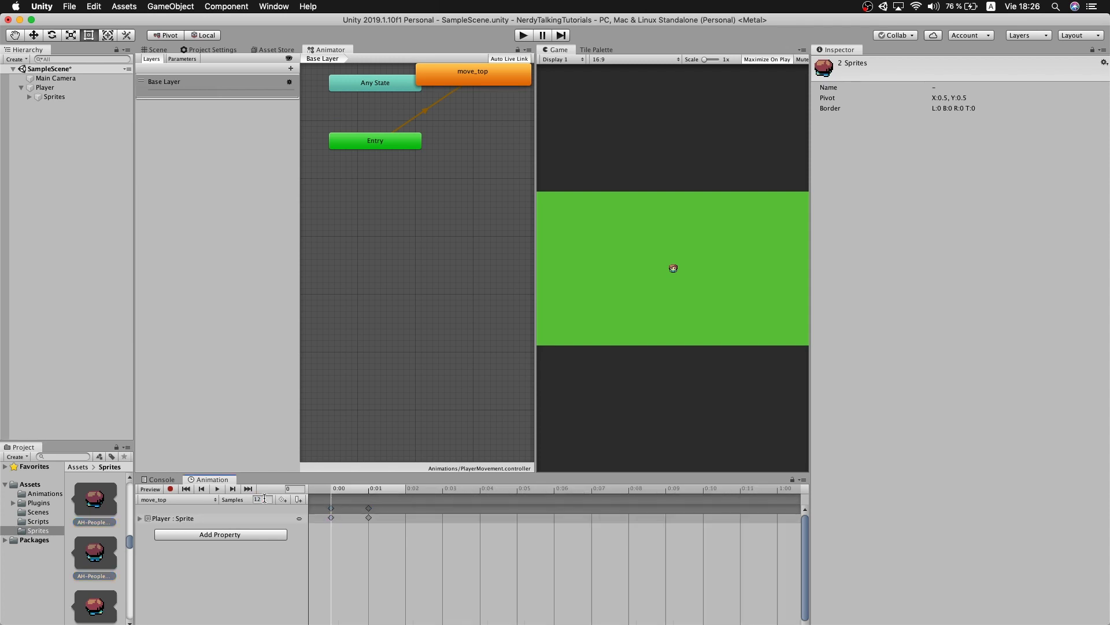
# Preview the move_top clip with the Game view enlarged on the character, and stop playback.
pyautogui.click(217, 490)
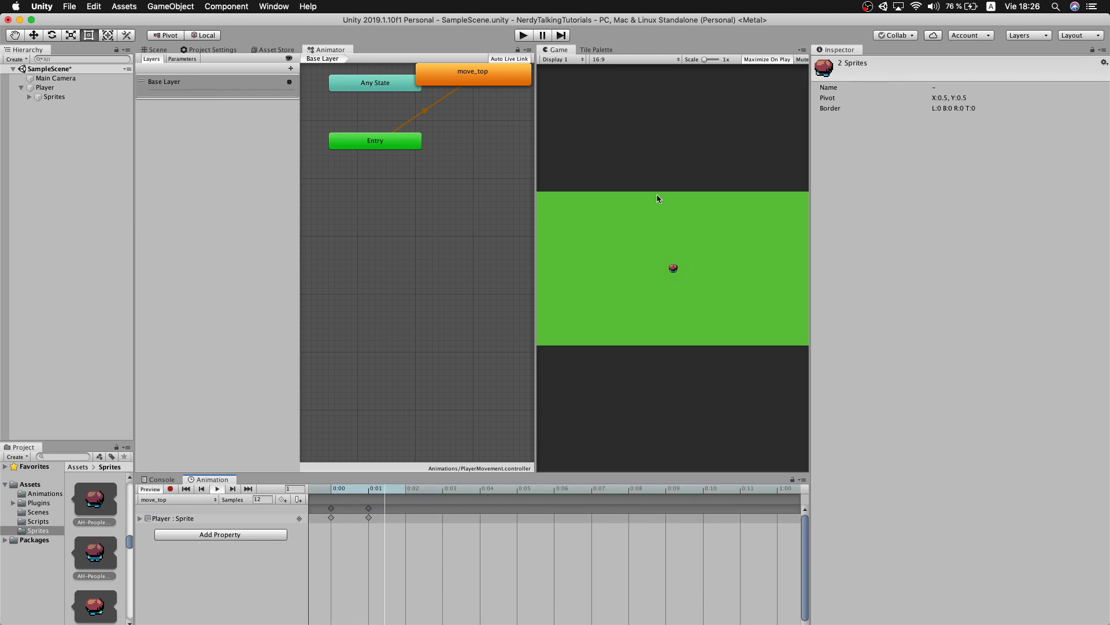
pyautogui.scroll(5, 694, 70)
pyautogui.click(217, 489)
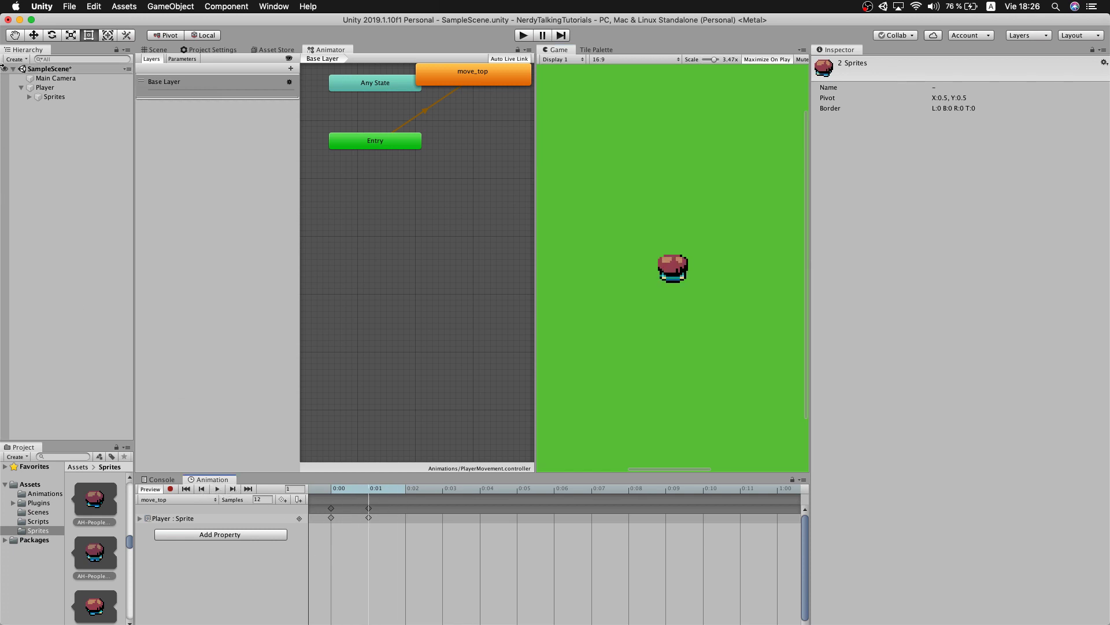
# Create another Player animation clip named move_down in the Animations folder.
pyautogui.click(219, 500)
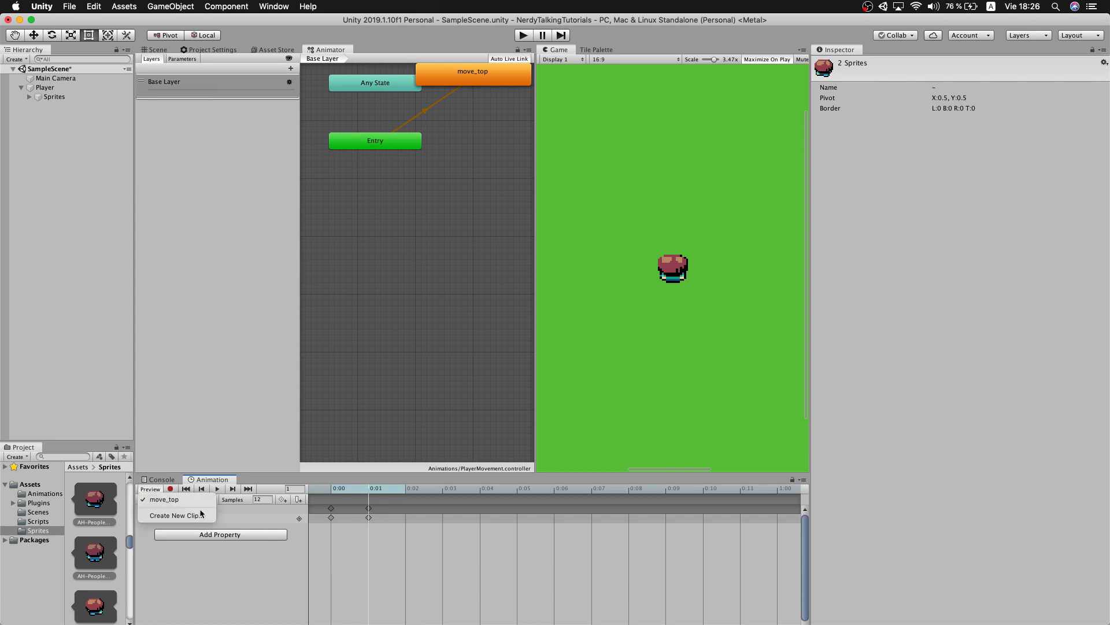
pyautogui.click(198, 516)
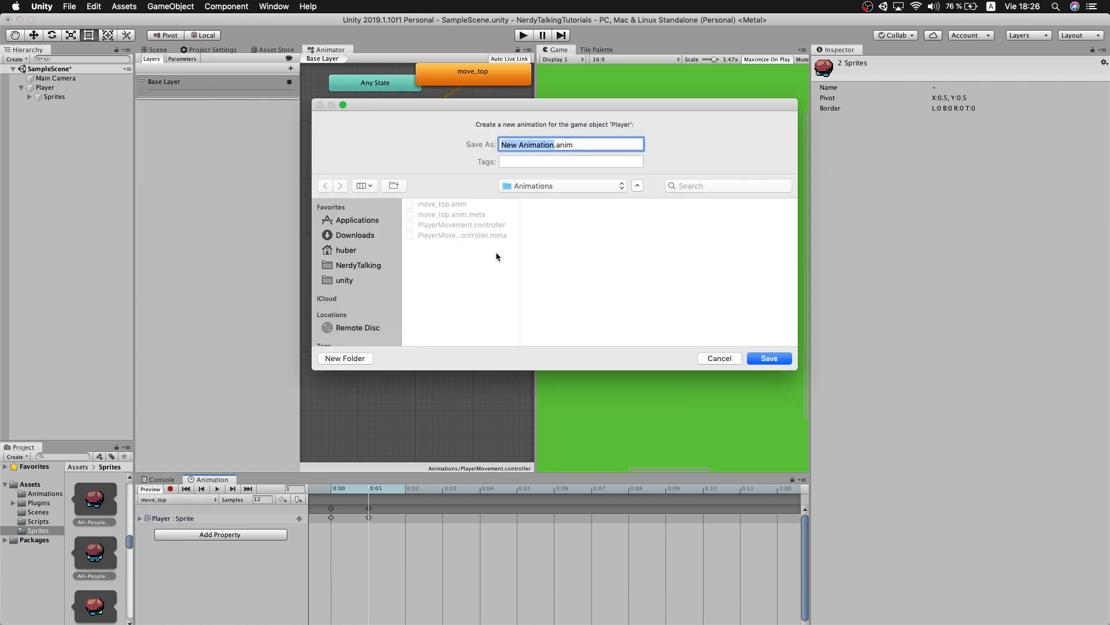
pyautogui.write('move_bottom')
pyautogui.press('BackSpace')
pyautogui.press('BackSpace')
pyautogui.press('BackSpace')
pyautogui.press('BackSpace')
pyautogui.press('BackSpace')
pyautogui.press('BackSpace')
pyautogui.press('BackSpace')
pyautogui.press('BackSpace')
pyautogui.press('BackSpace')
pyautogui.press('BackSpace')
pyautogui.press('BackSpace')
pyautogui.write('move_down')
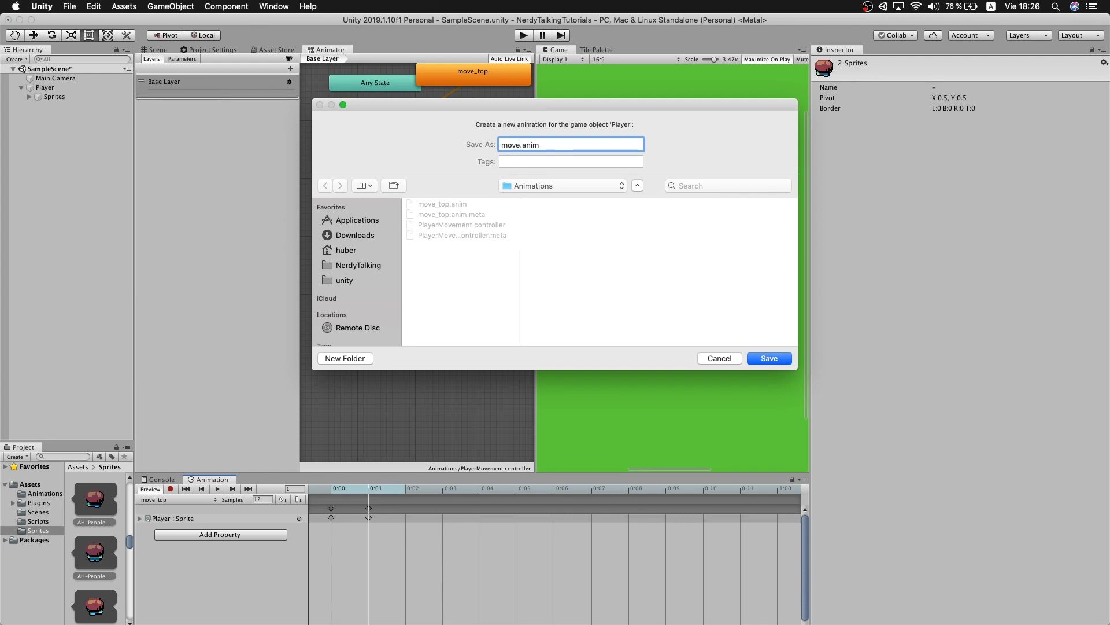
pyautogui.press('Return')
# Build the move_down clip from the three front-facing red-haired sprites at 12 samples and preview it.
pyautogui.scroll(-1, 97, 544)
pyautogui.keyDown('shift'); pyautogui.click(94, 573); pyautogui.keyUp('shift')
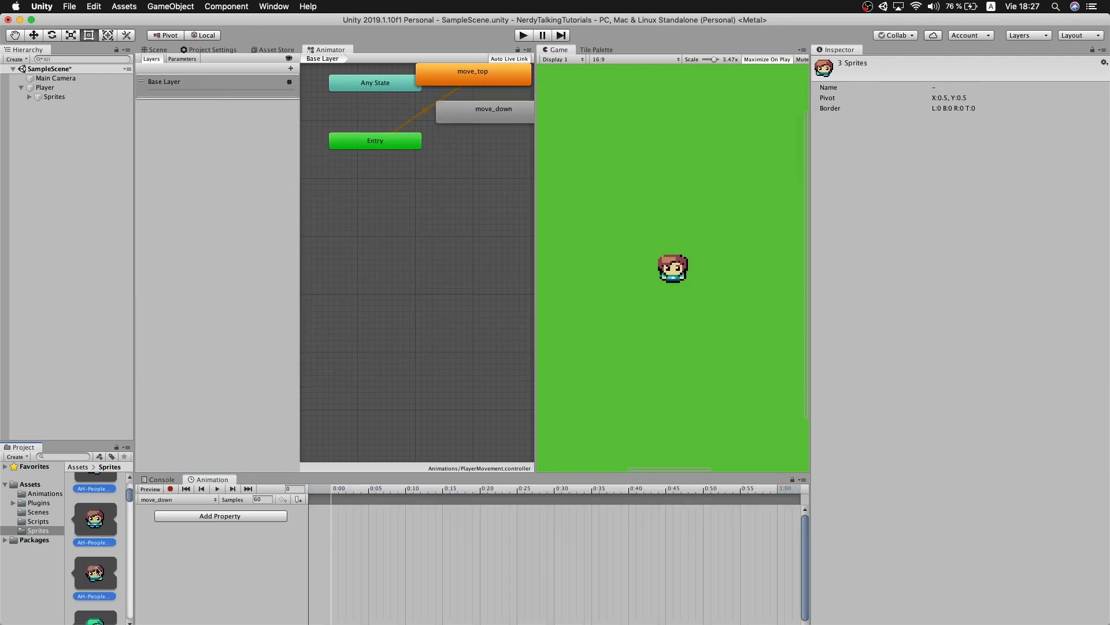
pyautogui.moveTo(94, 573); pyautogui.dragTo(359, 512)
pyautogui.doubleClick(262, 500)
pyautogui.write('12')
pyautogui.click(217, 488)
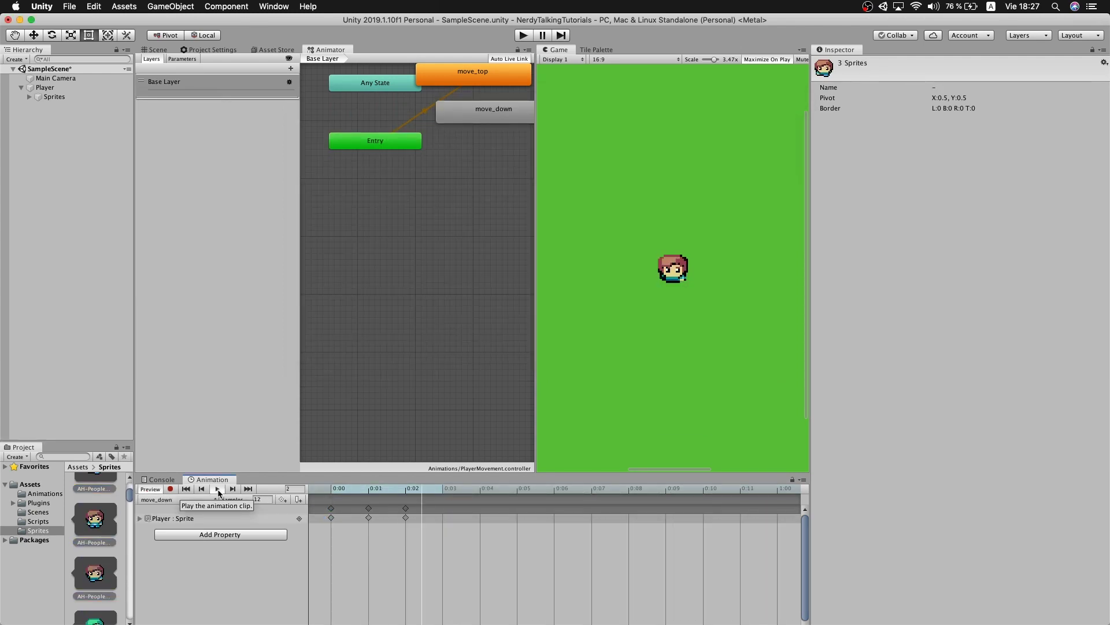
# Create another Player animation clip named move_left in the Animations folder.
pyautogui.scroll(-1, 86, 517)
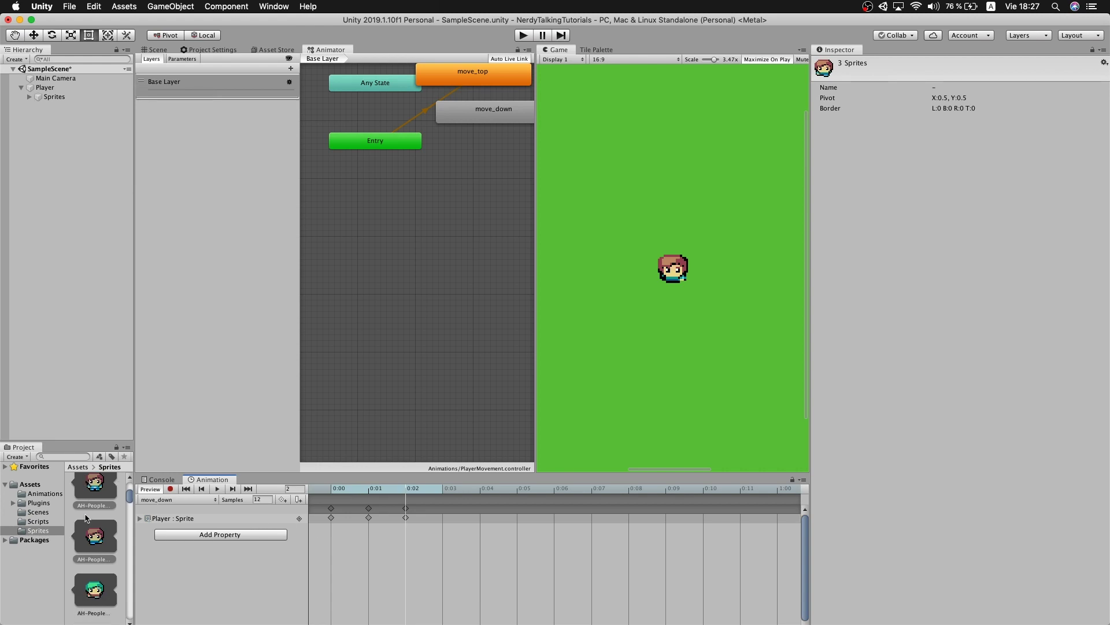
pyautogui.click(197, 501)
pyautogui.click(173, 529)
pyautogui.write('move_left.anim')
pyautogui.press('Return')
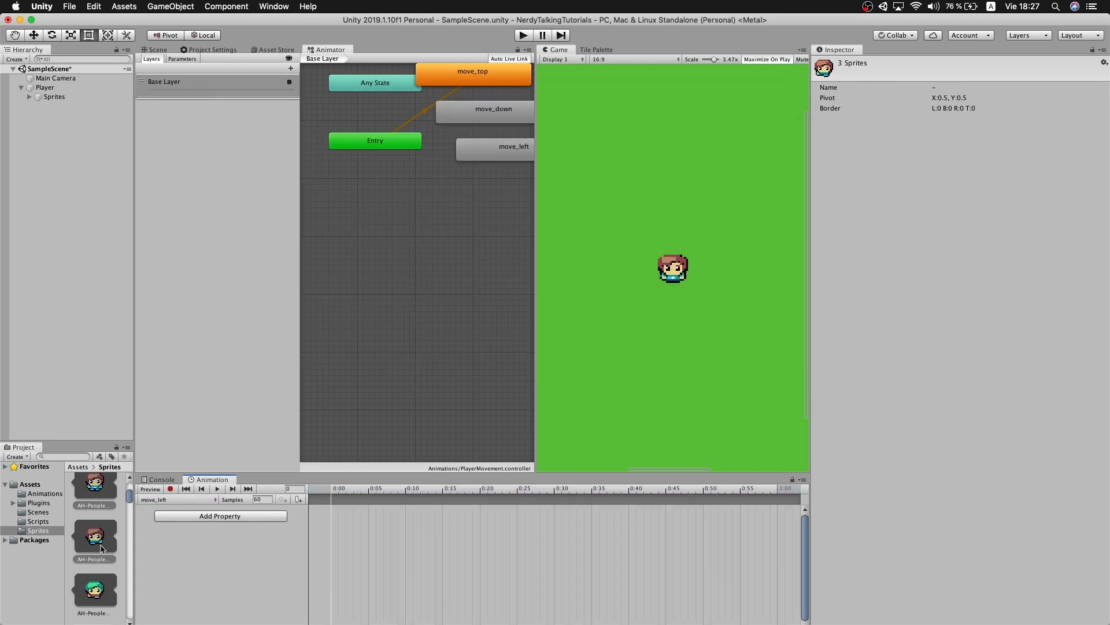
# Build the move_left clip from the three left-facing red-haired sprites and set its sample rate to 12.
pyautogui.scroll(-2, 102, 549)
pyautogui.click(104, 549)
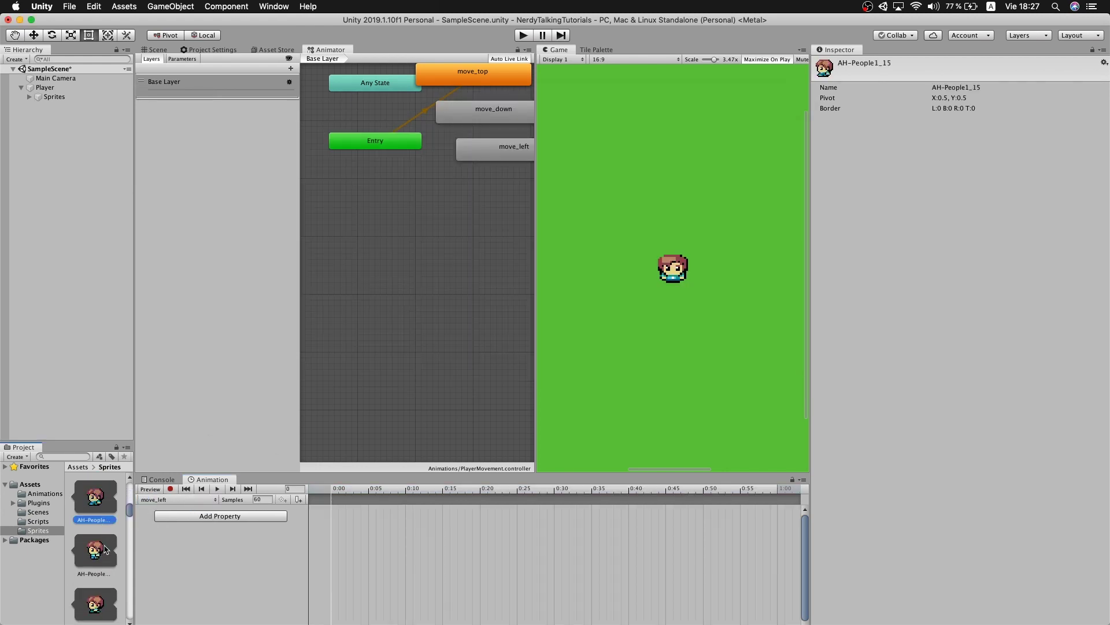
pyautogui.scroll(-1, 101, 552)
pyautogui.keyDown('shift'); pyautogui.click(96, 593); pyautogui.keyUp('shift')
pyautogui.moveTo(95, 593); pyautogui.dragTo(414, 550)
pyautogui.click(262, 499)
pyautogui.write('12')
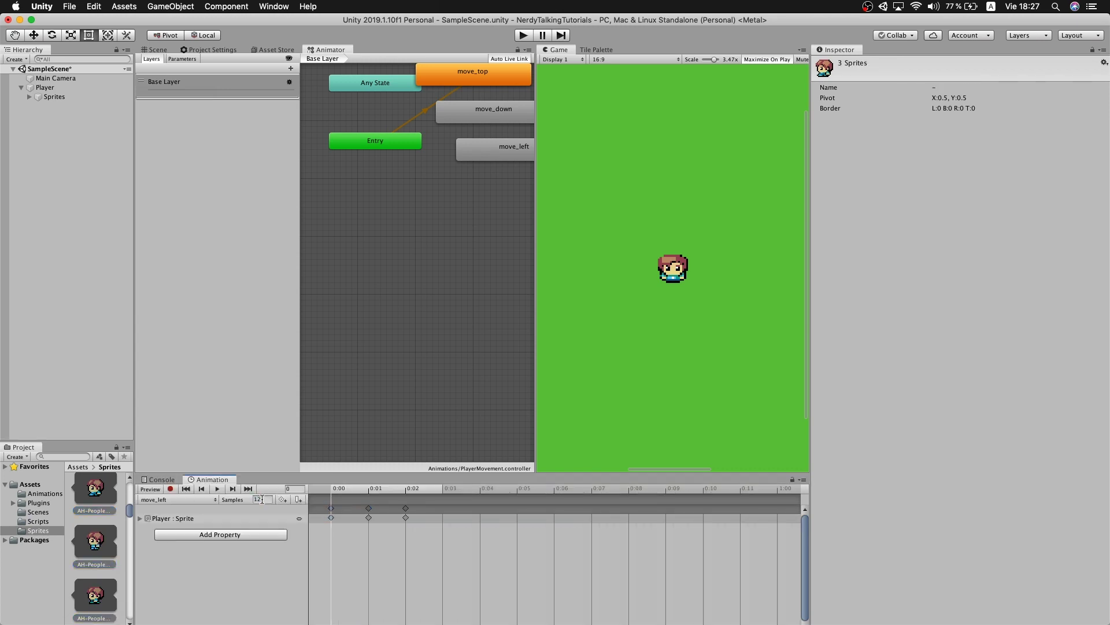
pyautogui.press('Return')
# Select the Player object, preview the move_left clip, and stop playback.
pyautogui.click(28, 97)
pyautogui.click(67, 106)
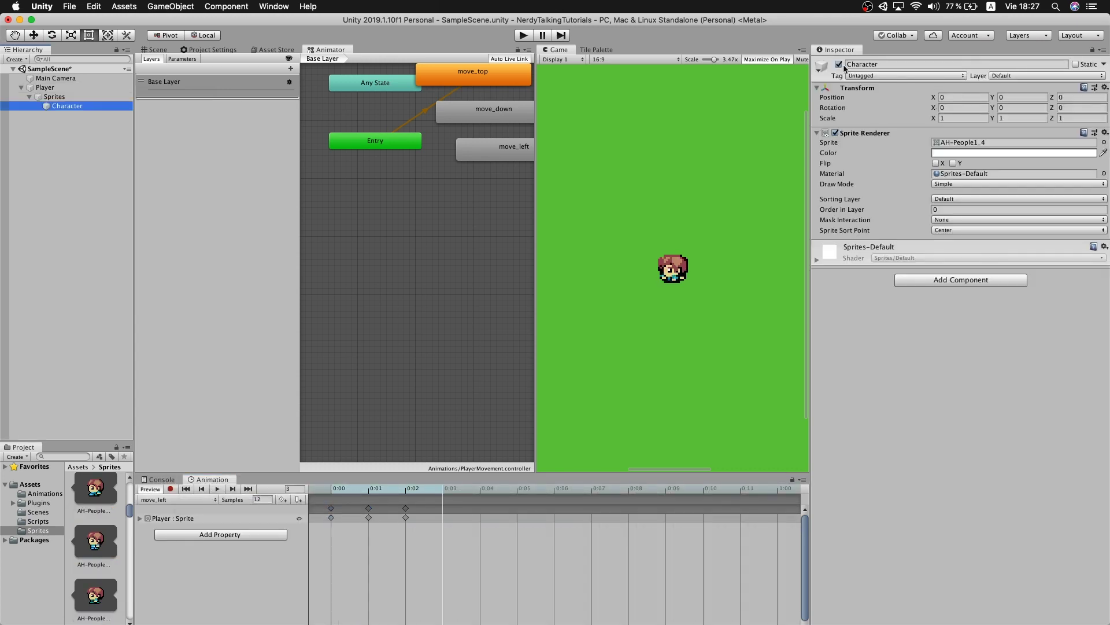
pyautogui.click(45, 88)
pyautogui.click(22, 88)
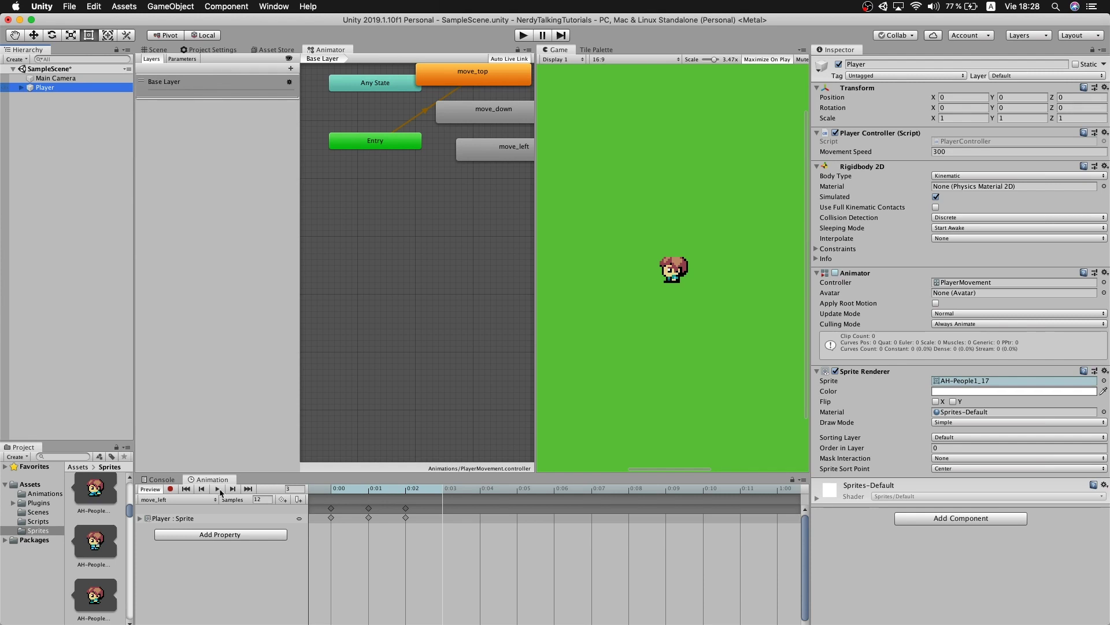
pyautogui.click(218, 489)
pyautogui.click(217, 489)
pyautogui.click(223, 519)
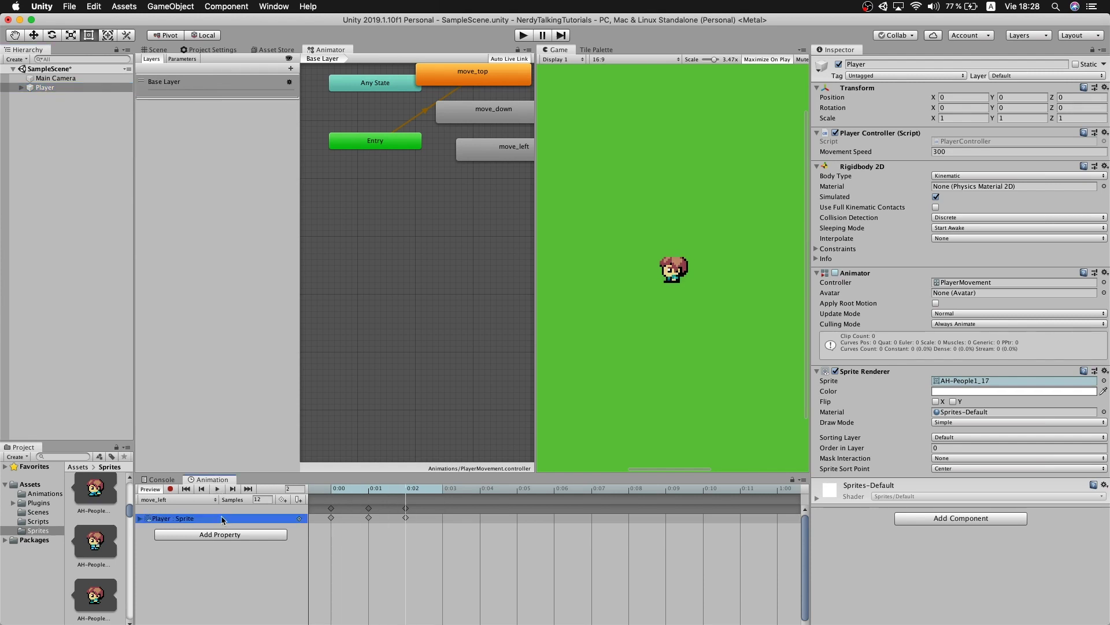
# Create another Player animation clip named move_right in the Animations folder.
pyautogui.click(177, 500)
pyautogui.click(173, 532)
pyautogui.write('move_right')
pyautogui.press('Return')
# Build the move_right clip from the three right-facing red-haired sprites at 12 samples and preview it.
pyautogui.scroll(-1, 102, 548)
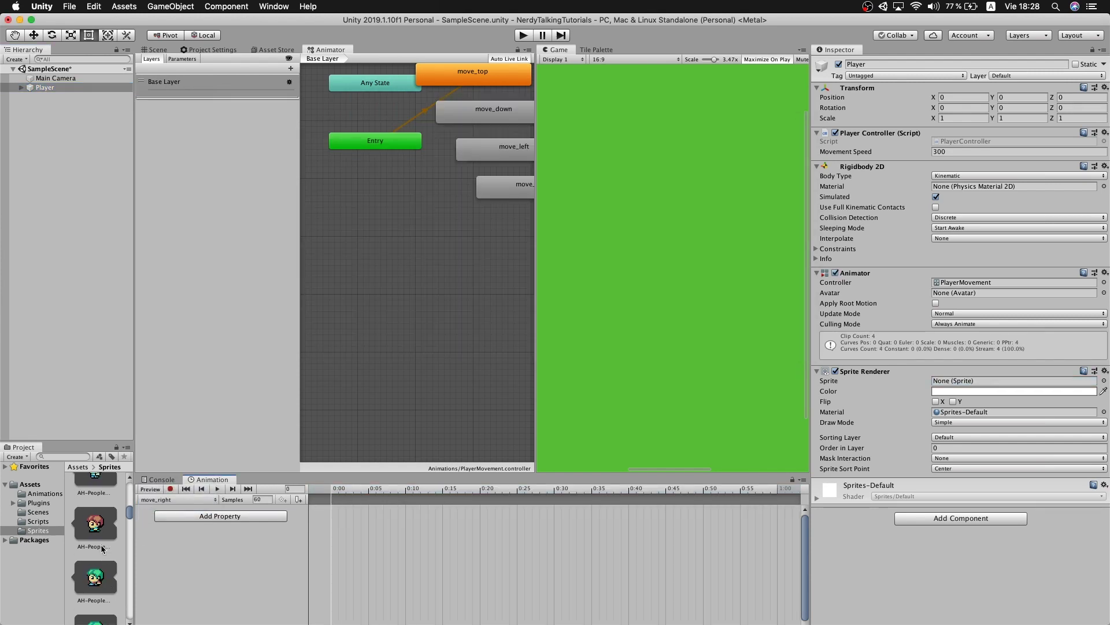
pyautogui.scroll(1, 102, 548)
pyautogui.click(96, 481)
pyautogui.keyDown('shift'); pyautogui.click(95, 584); pyautogui.keyUp('shift')
pyautogui.moveTo(95, 584); pyautogui.dragTo(380, 559)
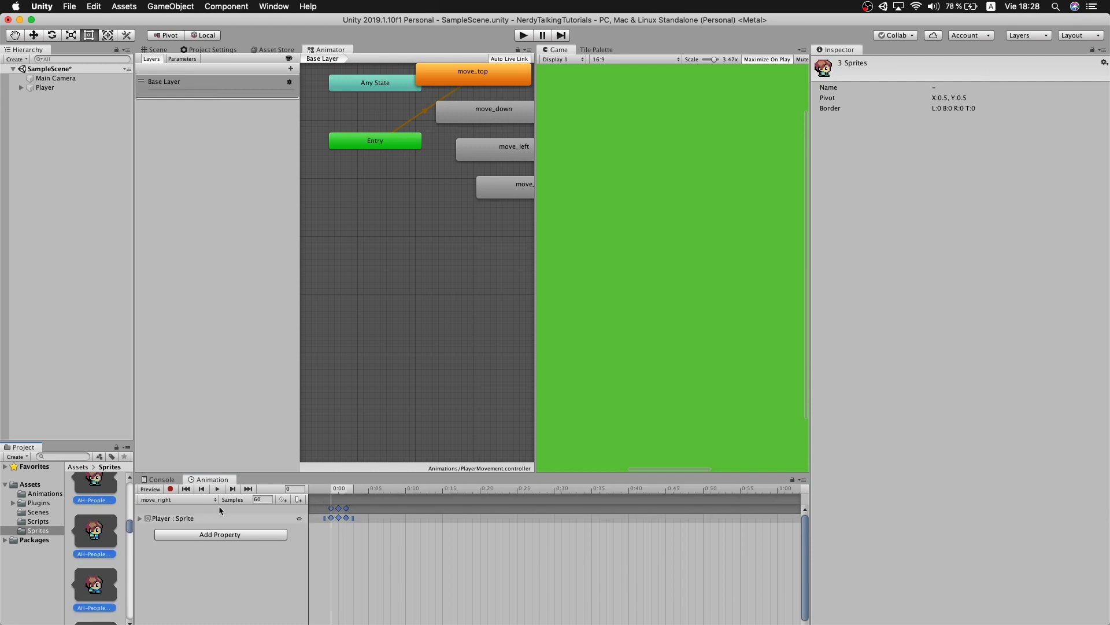
pyautogui.click(262, 499)
pyautogui.write('12')
pyautogui.click(220, 534)
pyautogui.click(220, 483)
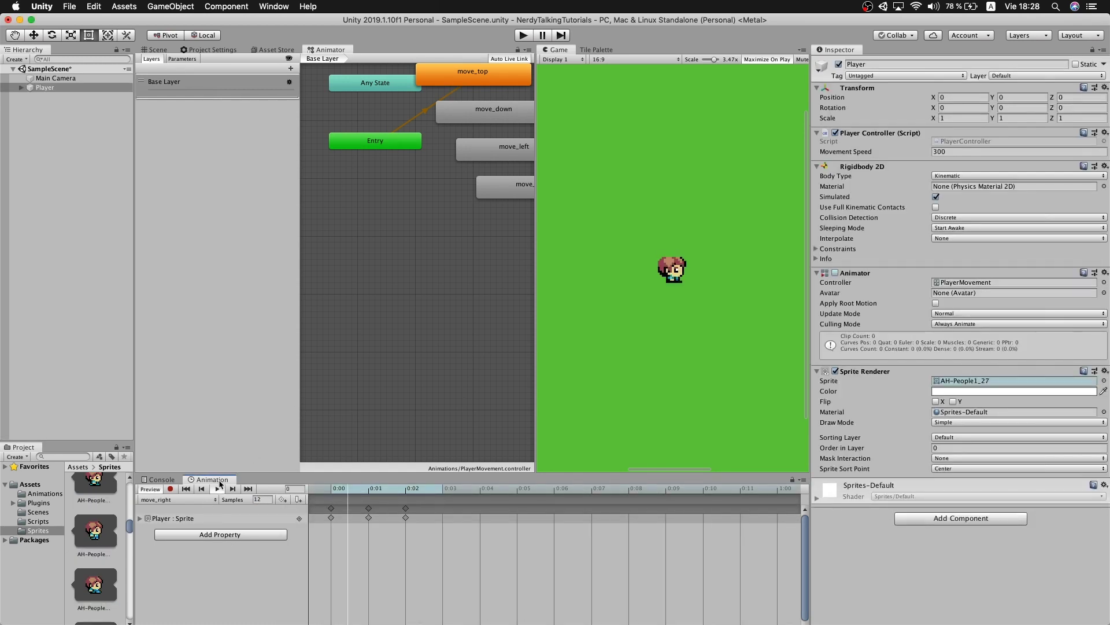
pyautogui.click(217, 489)
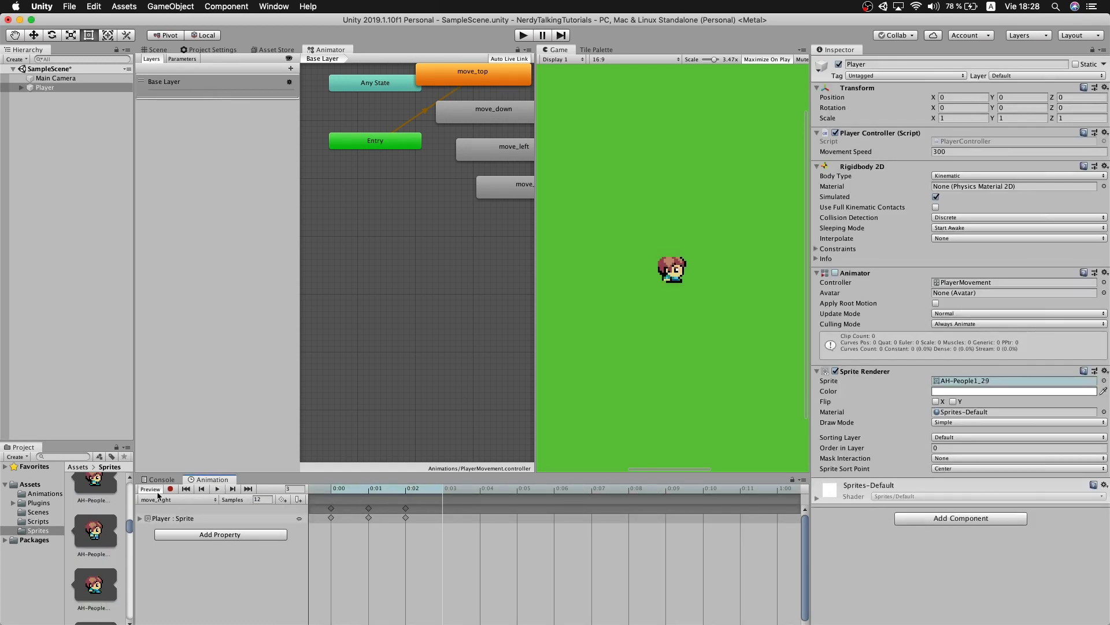
# Create another Player animation clip named idle in the Animations folder.
pyautogui.click(178, 498)
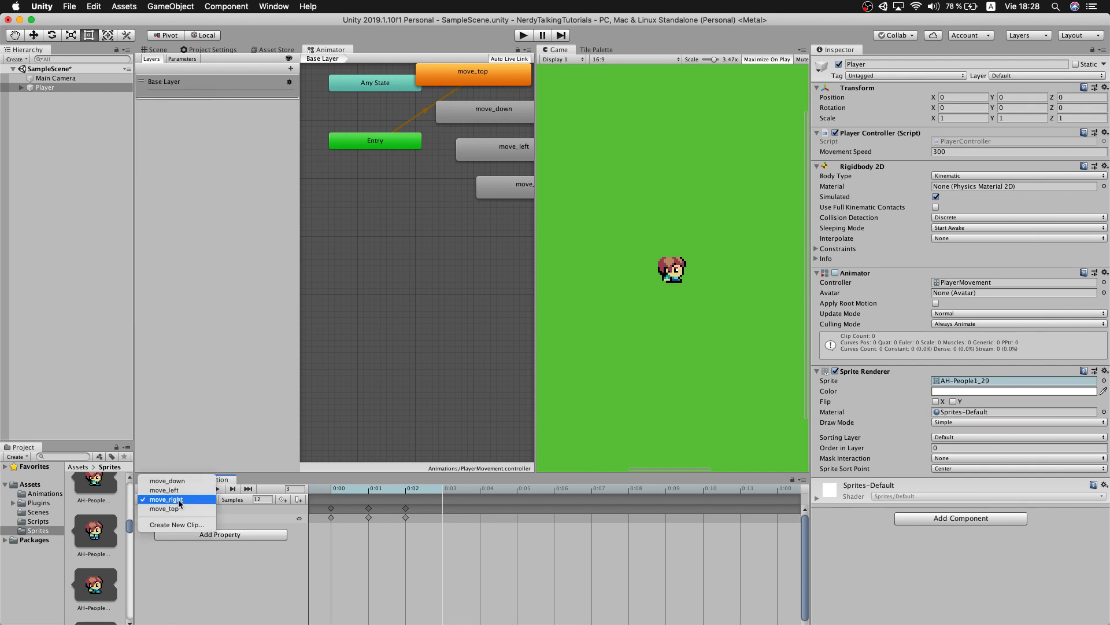
pyautogui.click(174, 524)
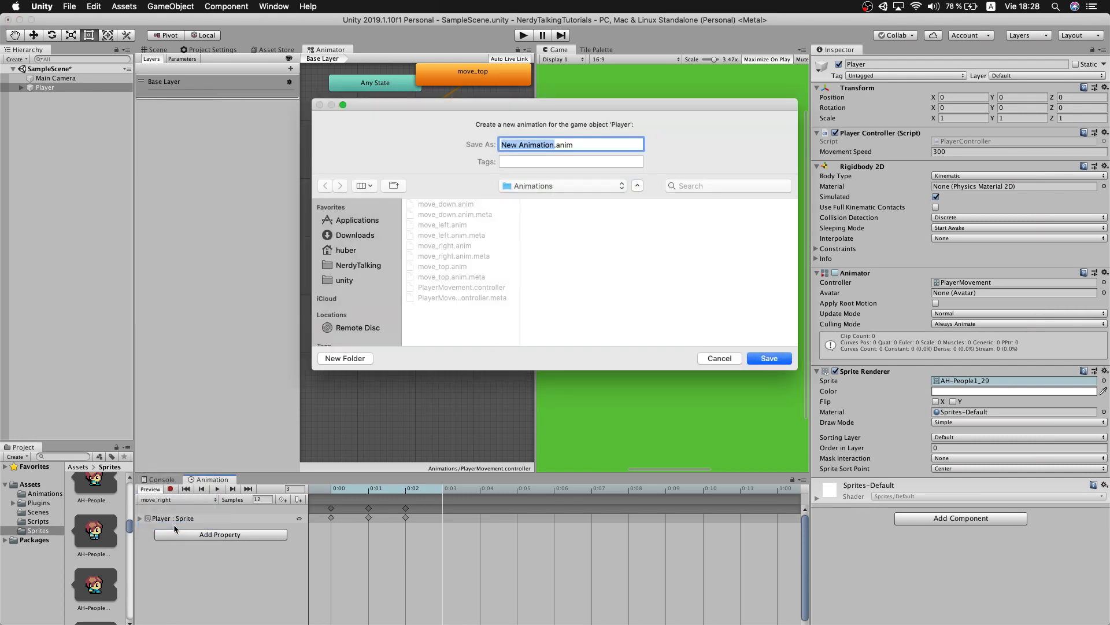
pyautogui.write('idle')
pyautogui.press('Return')
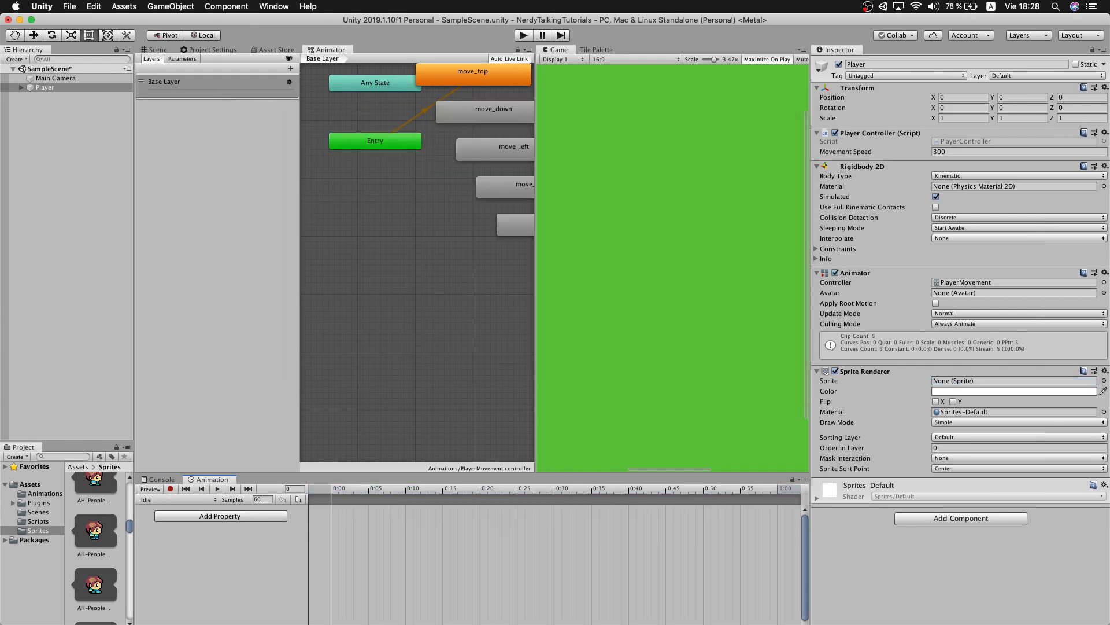
# Build the idle clip from a single front-facing red-haired sprite at 12 samples and preview it.
pyautogui.scroll(5, 106, 559)
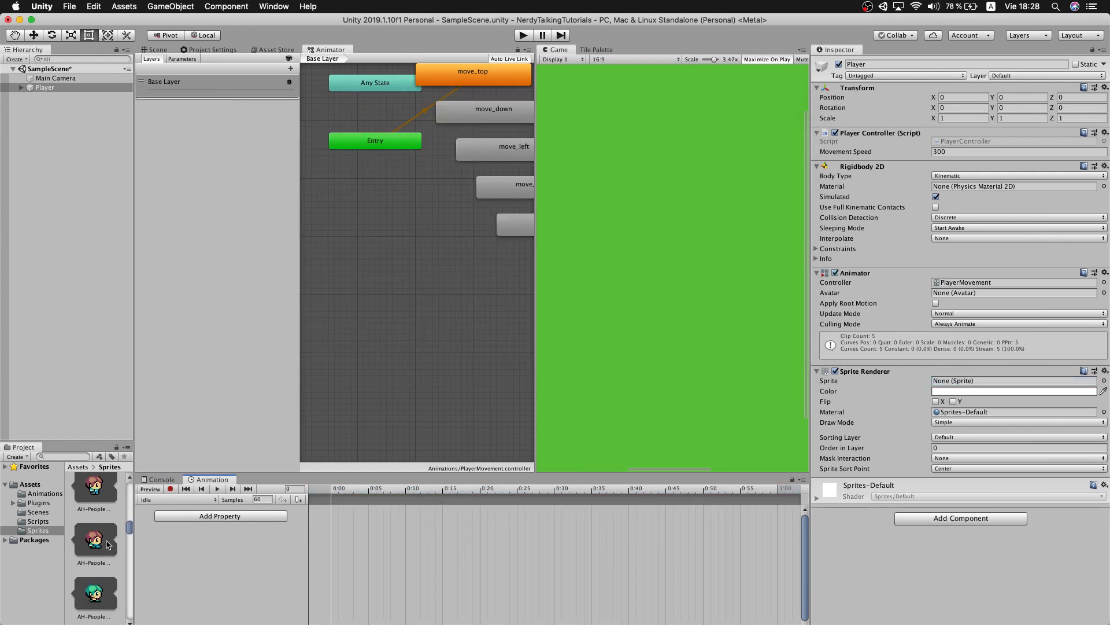
pyautogui.scroll(-2, 106, 548)
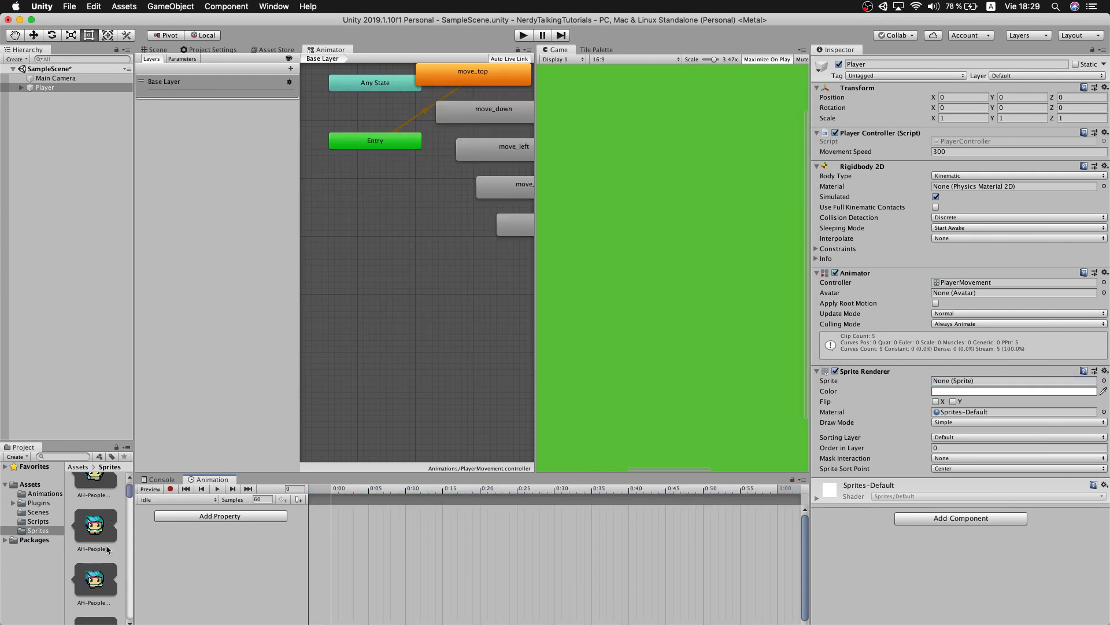
pyautogui.scroll(-2, 106, 555)
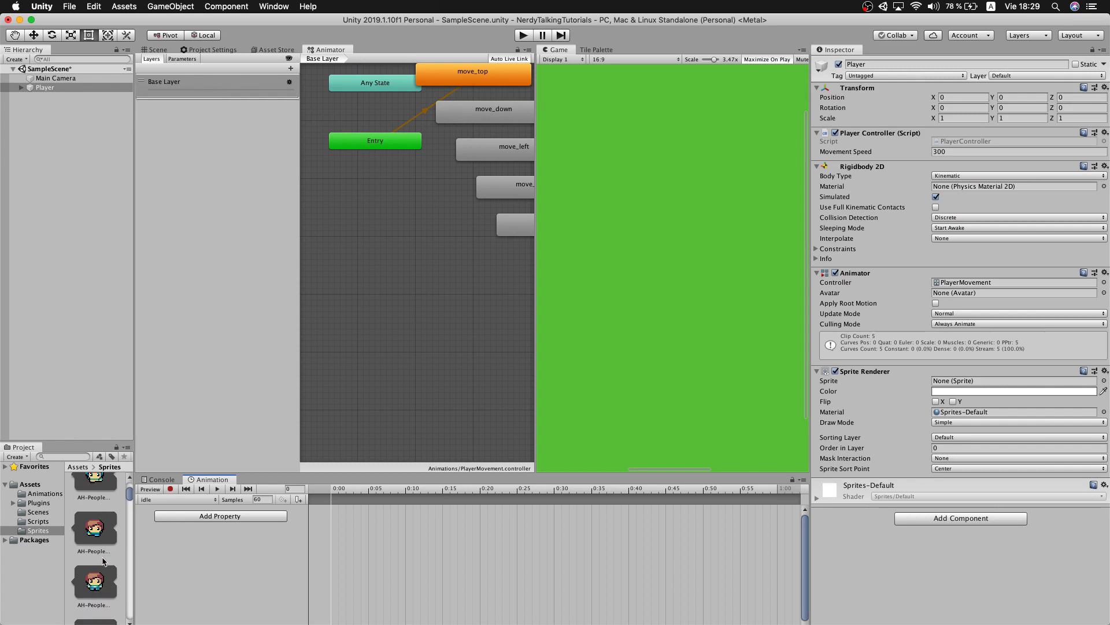
pyautogui.moveTo(95, 560); pyautogui.dragTo(386, 547)
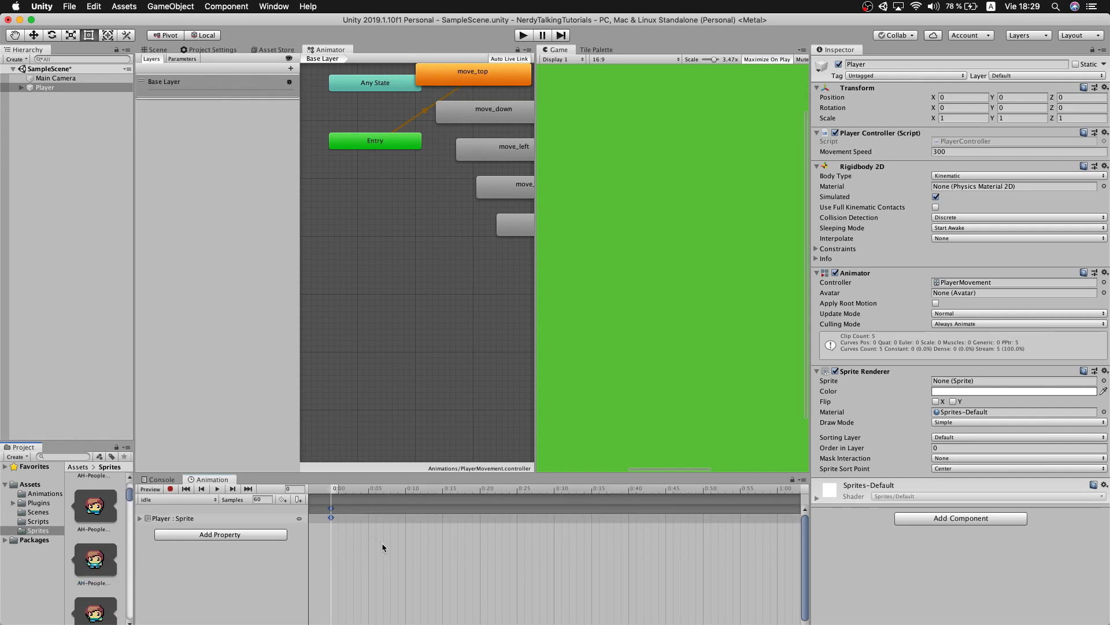
pyautogui.click(261, 500)
pyautogui.write('12')
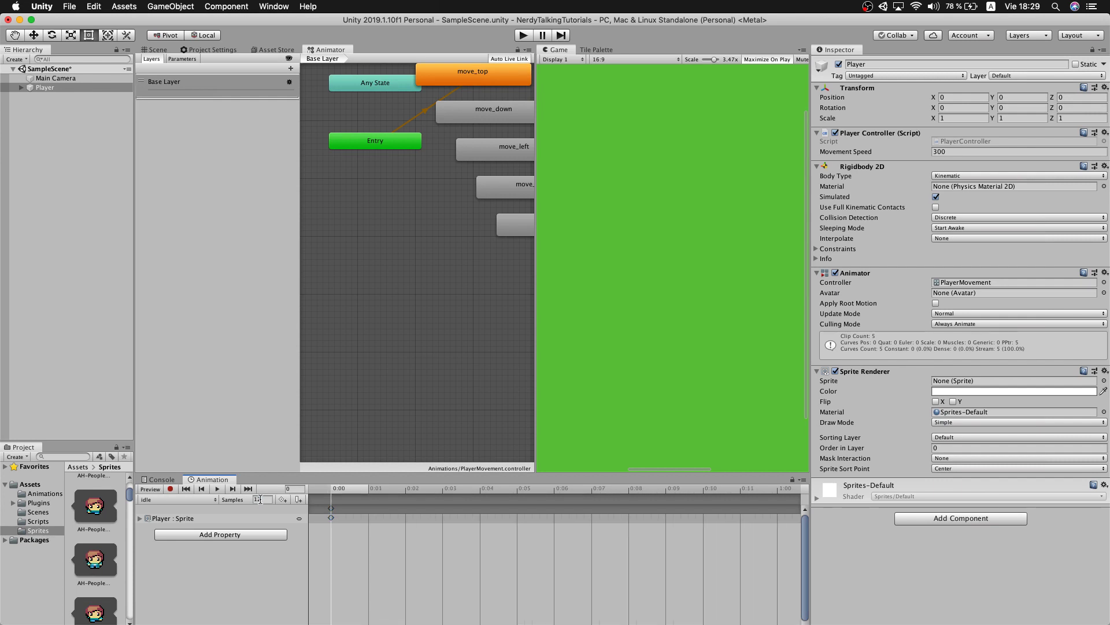
pyautogui.click(217, 489)
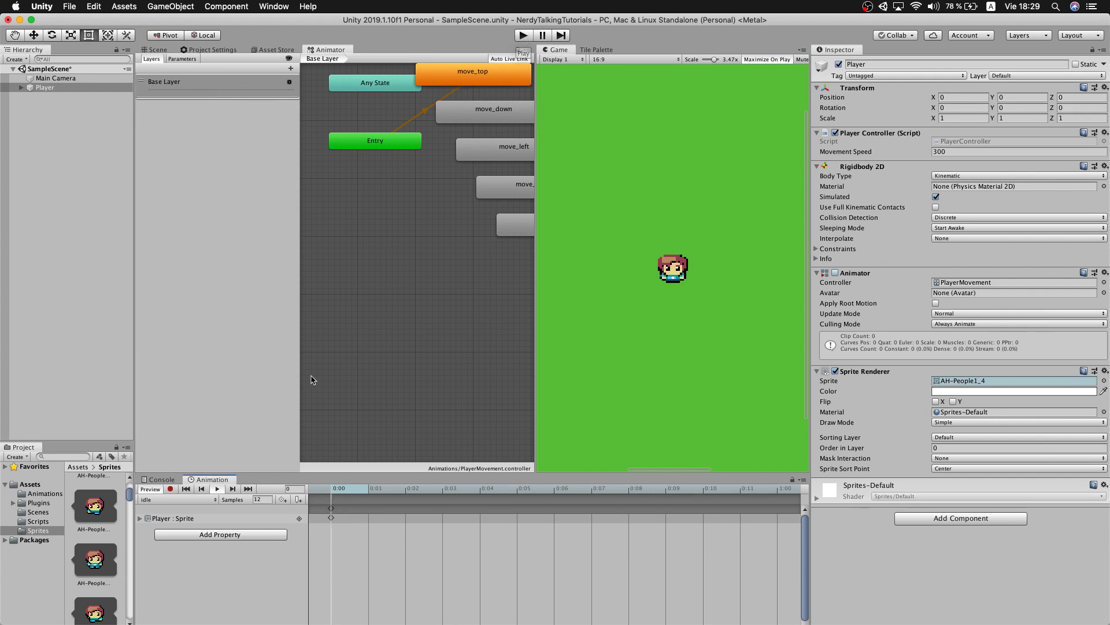
pyautogui.click(216, 490)
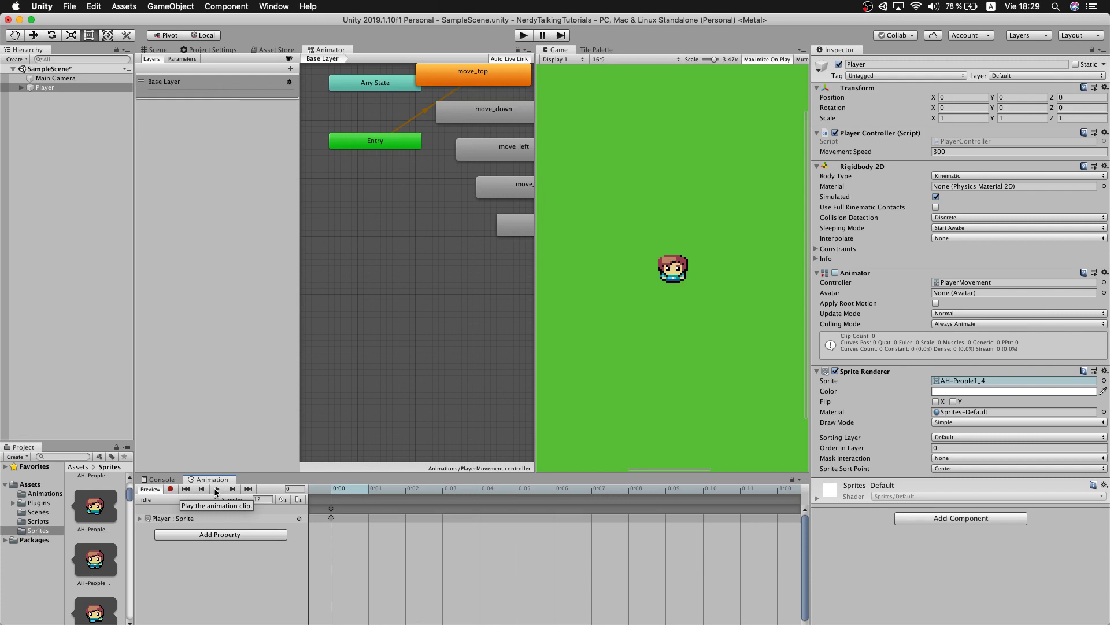
# Widen the Animator graph area and bring all of its animation states into view.
pyautogui.click(330, 51)
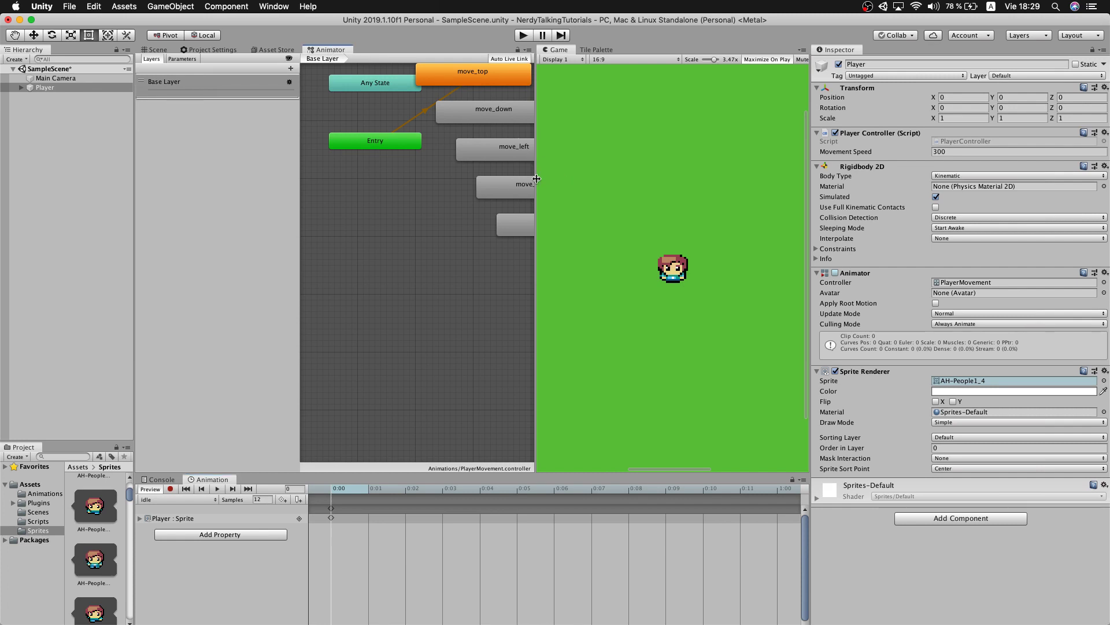
pyautogui.moveTo(536, 179); pyautogui.dragTo(686, 179)
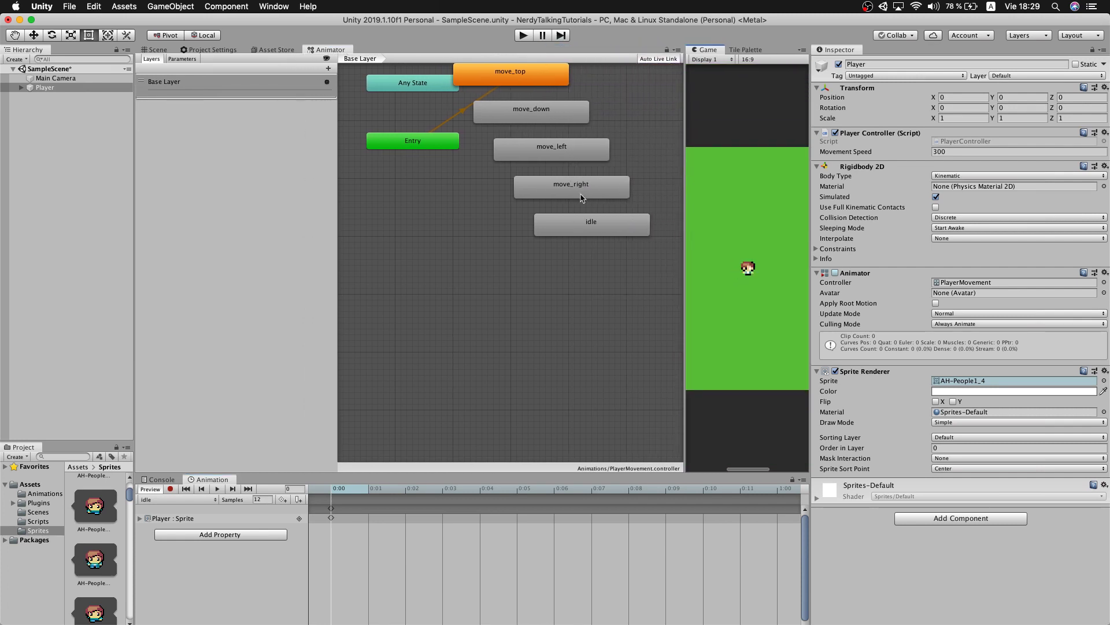
pyautogui.scroll(-5, 533, 200)
pyautogui.scroll(6, 532, 201)
pyautogui.scroll(-3, 533, 201)
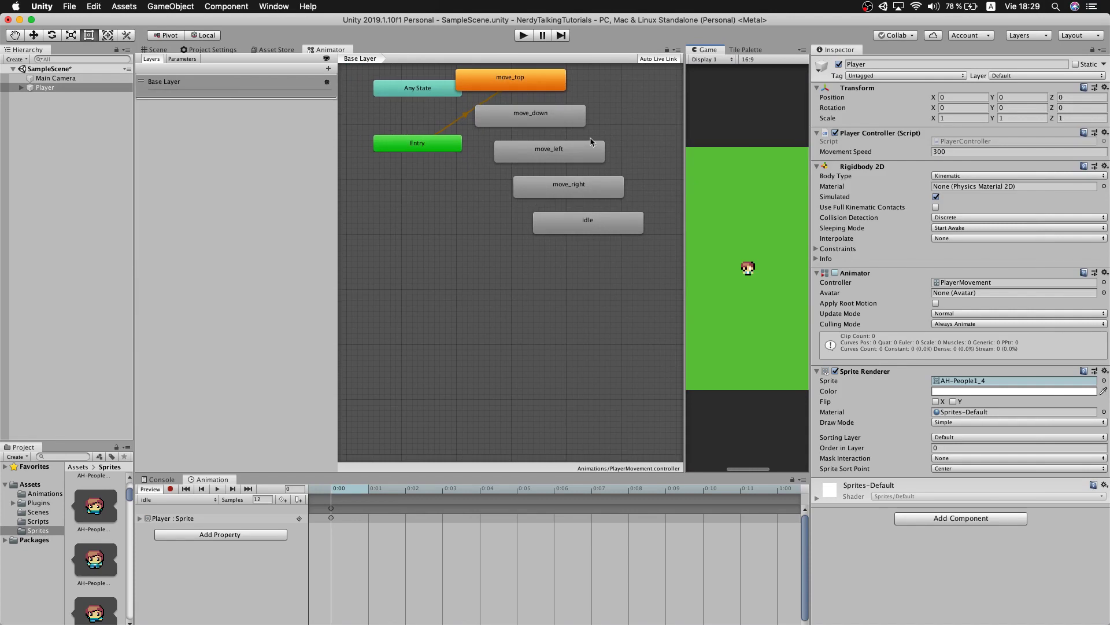
pyautogui.rightClick(621, 125)
pyautogui.click(612, 121)
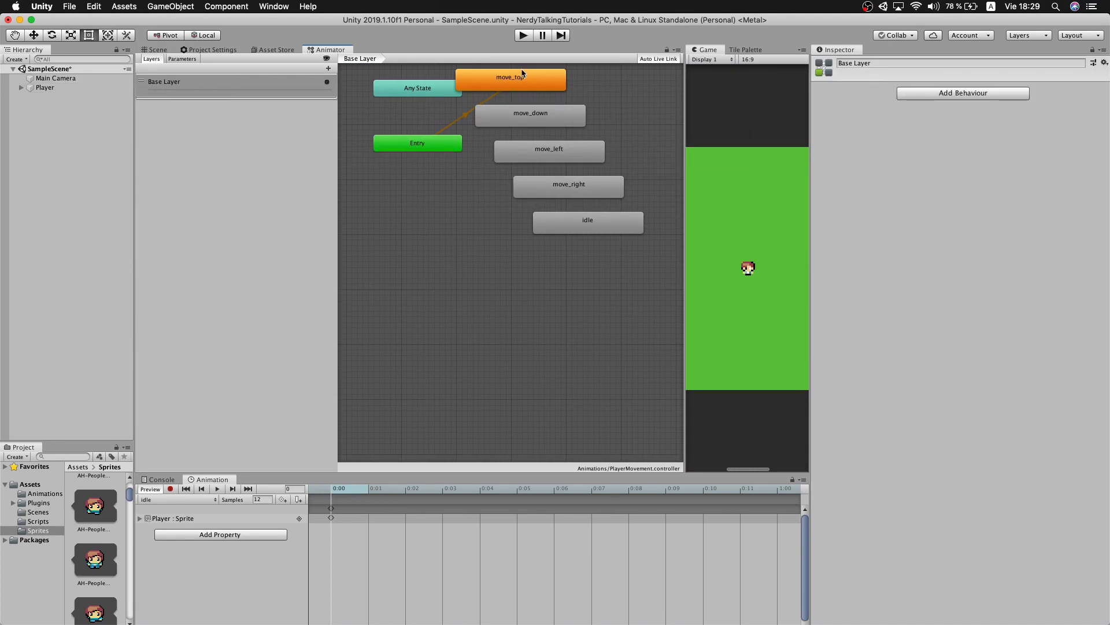
pyautogui.scroll(-5, 518, 308)
pyautogui.scroll(6, 531, 191)
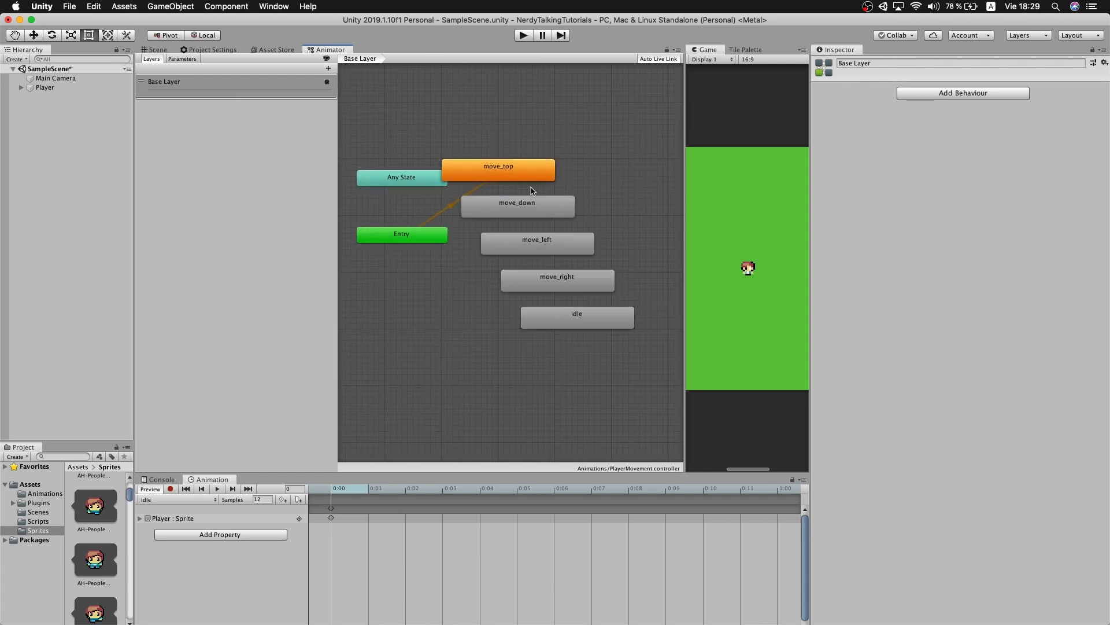
# Delete the move_down, move_left, move_right, idle and move_top states from the Animator's Base Layer.
pyautogui.moveTo(501, 194); pyautogui.dragTo(619, 351)
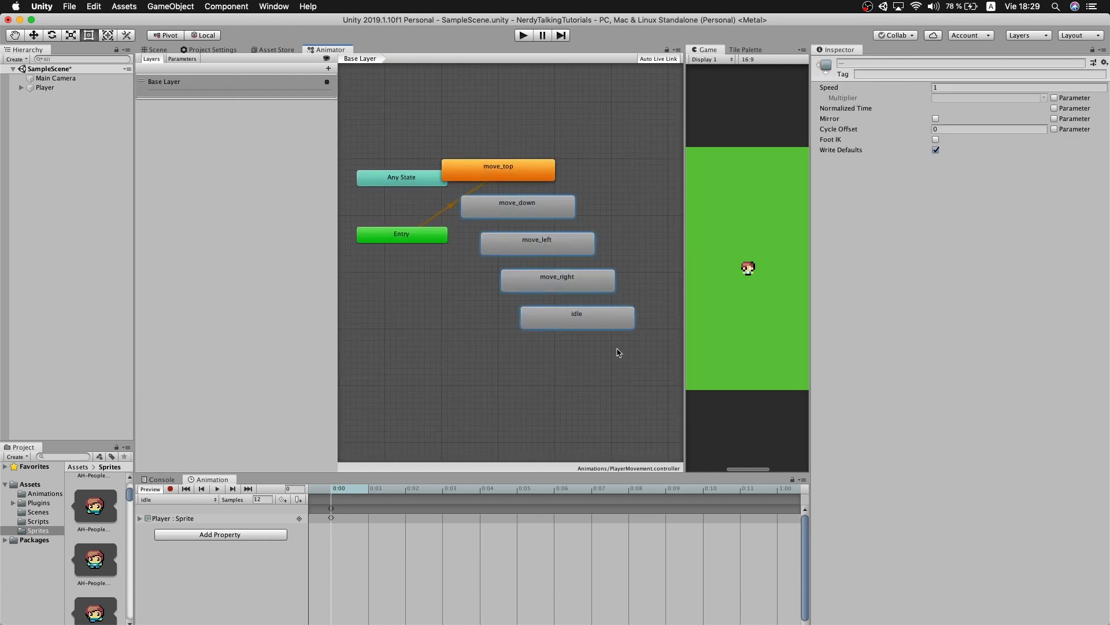
pyautogui.press('Delete')
pyautogui.moveTo(510, 176); pyautogui.dragTo(549, 239)
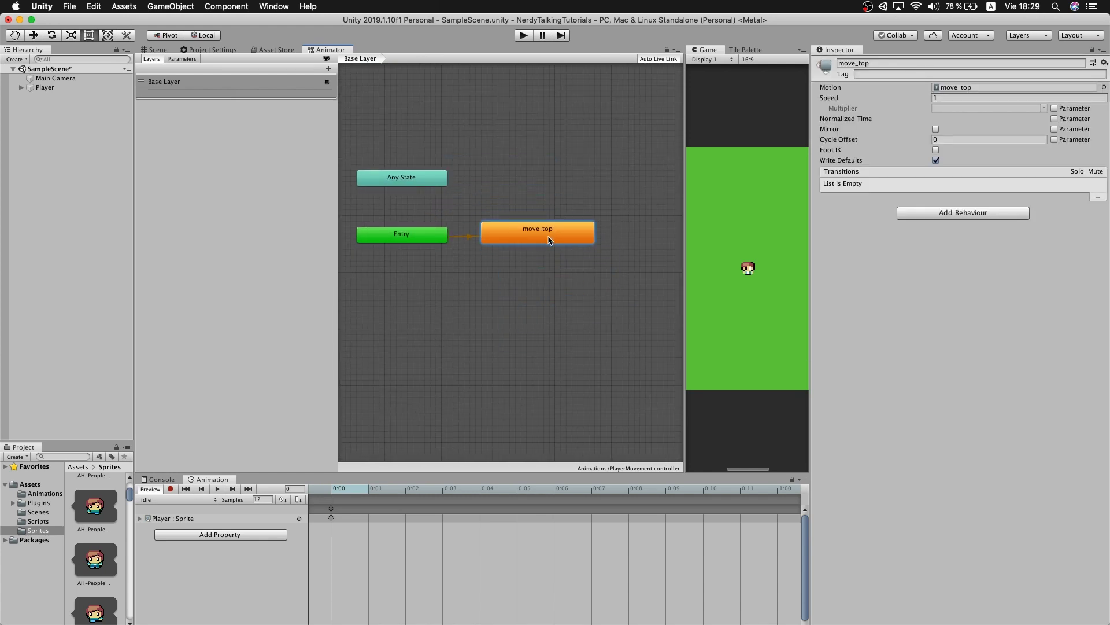
pyautogui.press('Delete')
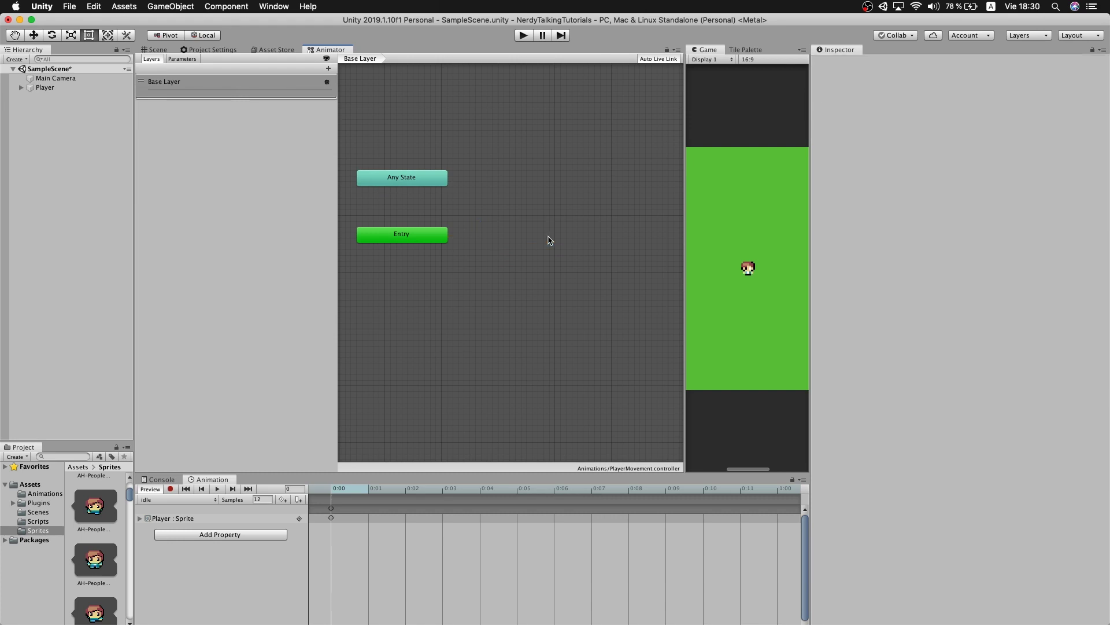
# Create a state from a new blend tree in the Base Layer and open its blend tree graph.
pyautogui.rightClick(549, 240)
pyautogui.moveTo(578, 242)
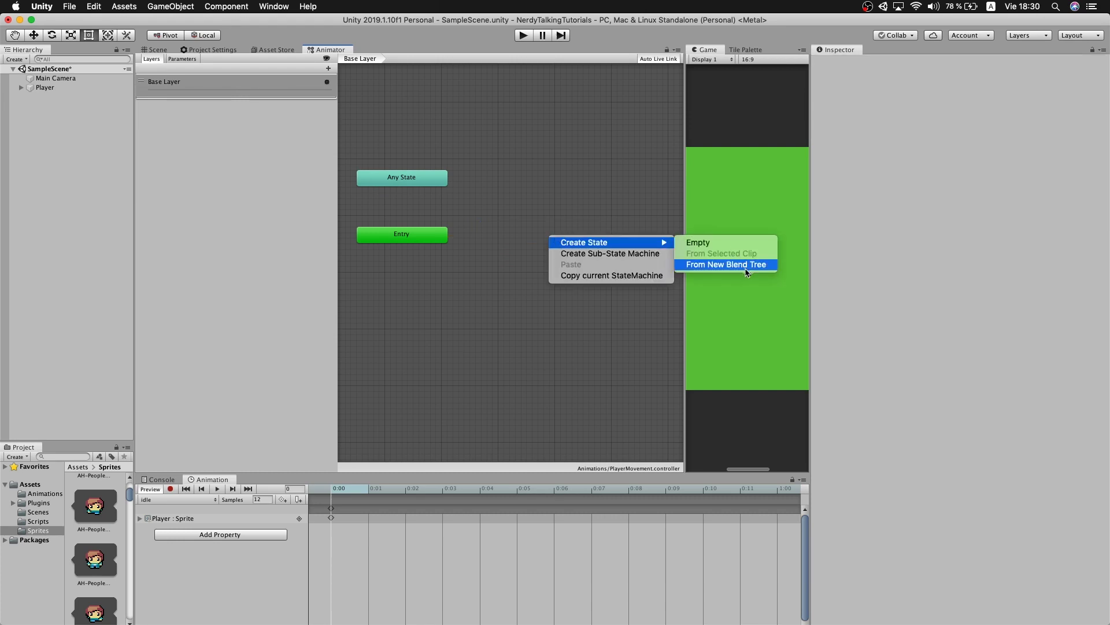
pyautogui.click(745, 268)
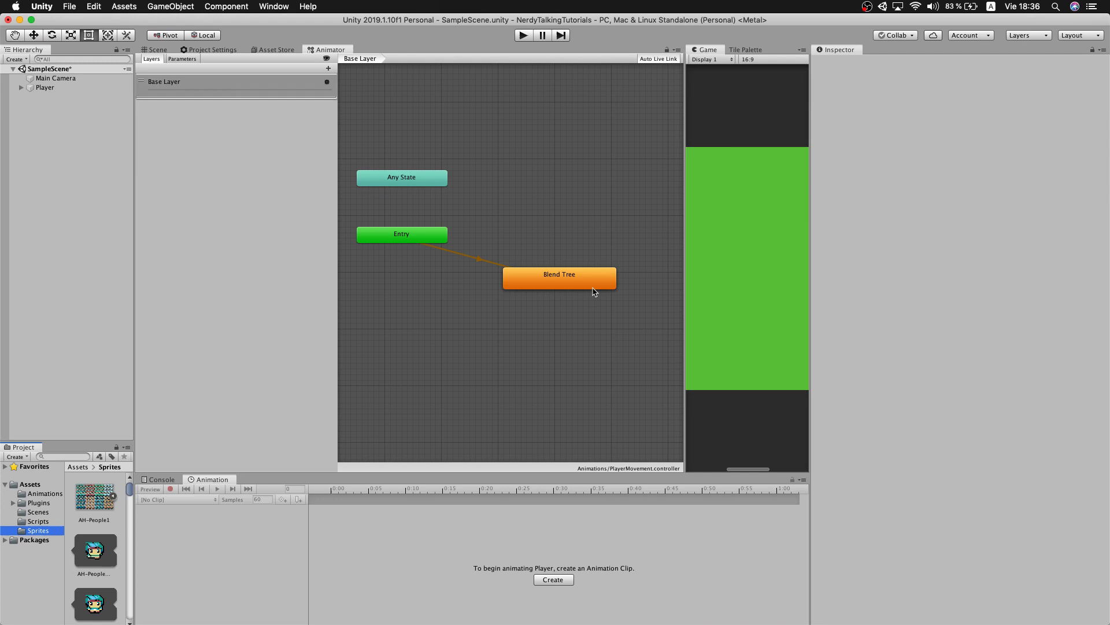
pyautogui.click(576, 283)
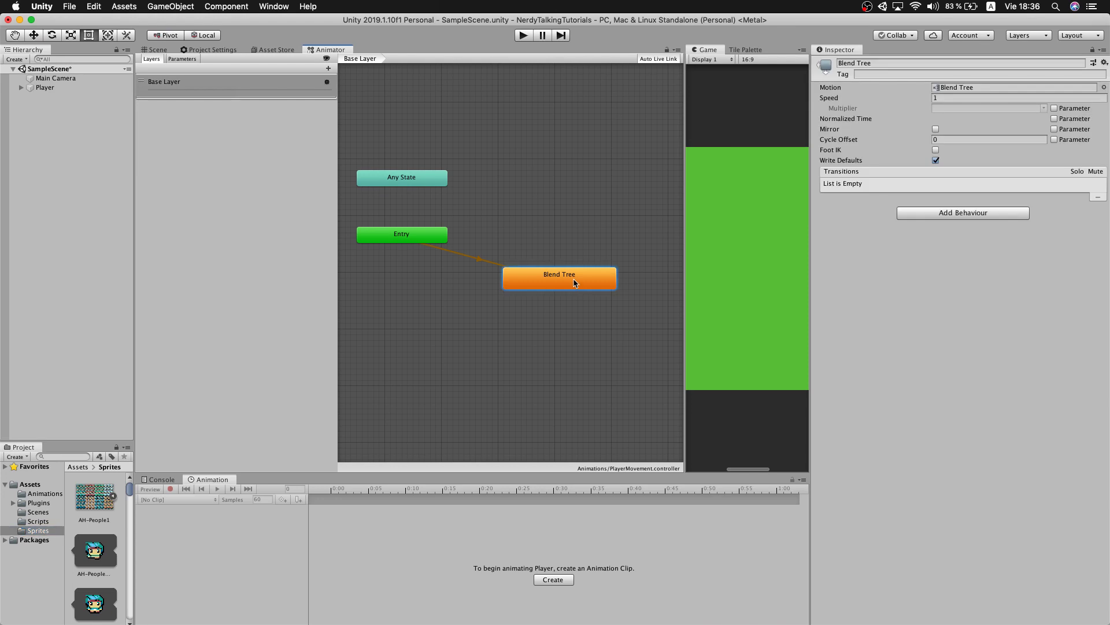
pyautogui.doubleClick(576, 282)
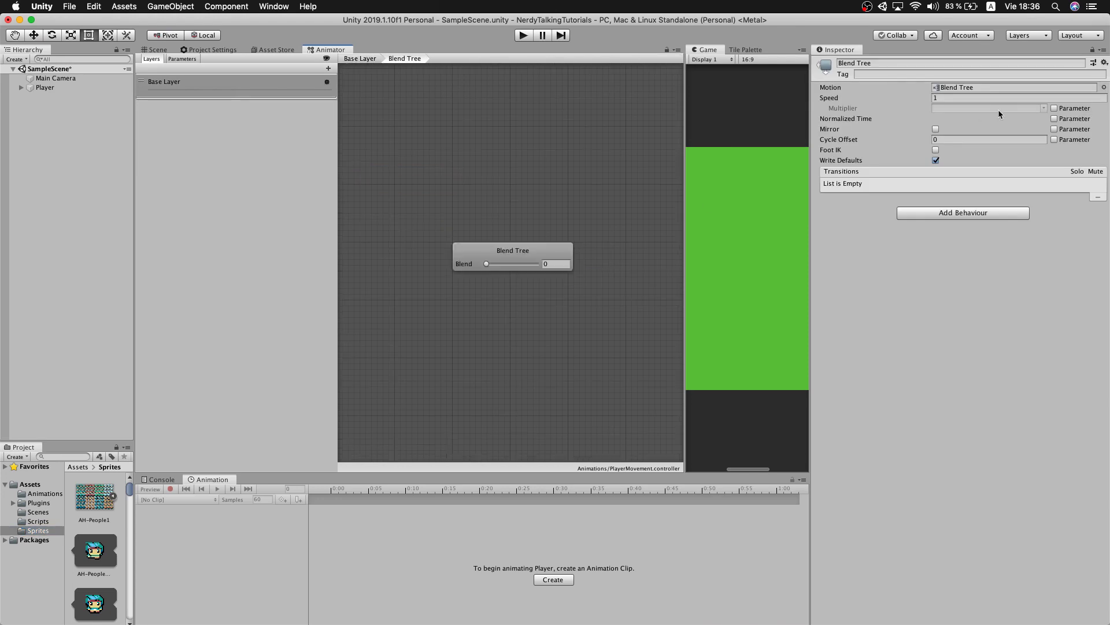
# Set the blend type of the Blend Tree node to 2D Simple Directional.
pyautogui.click(509, 250)
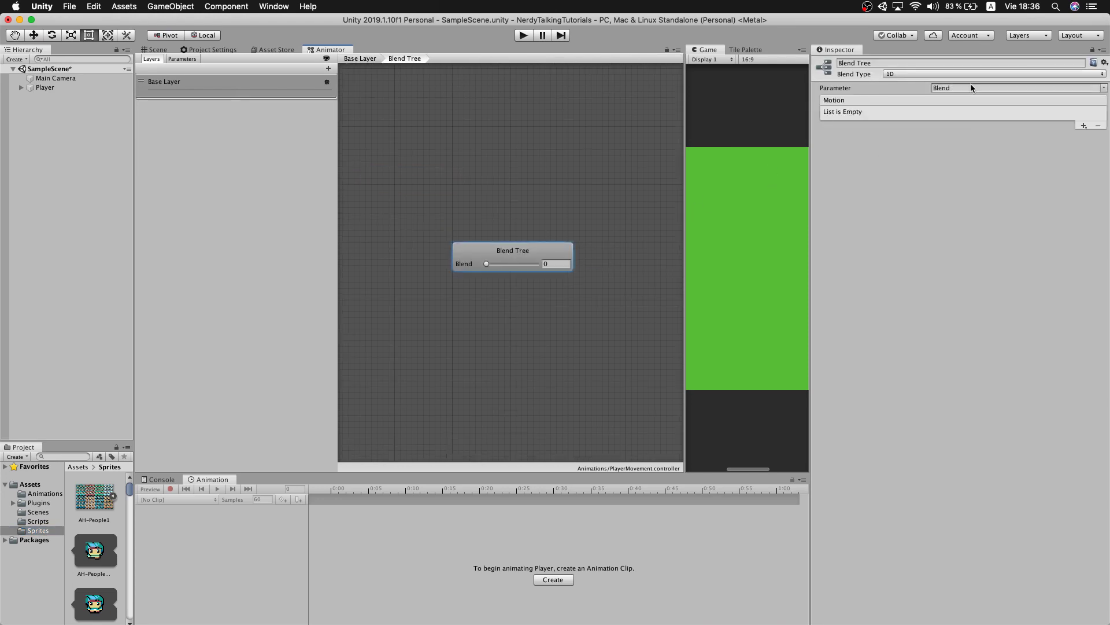
pyautogui.click(984, 74)
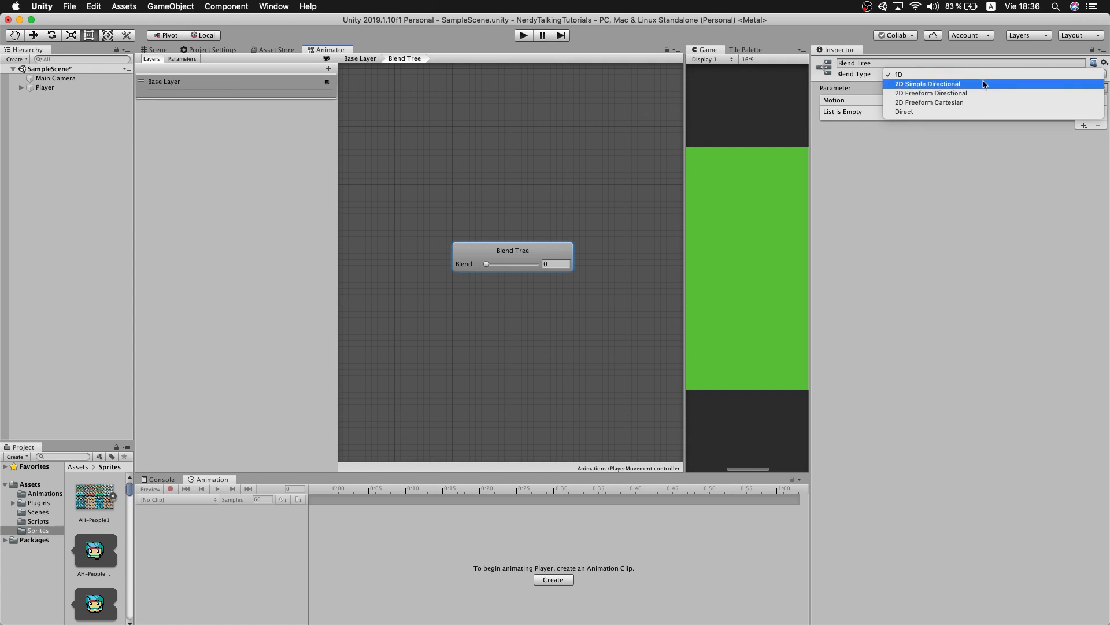
pyautogui.click(984, 84)
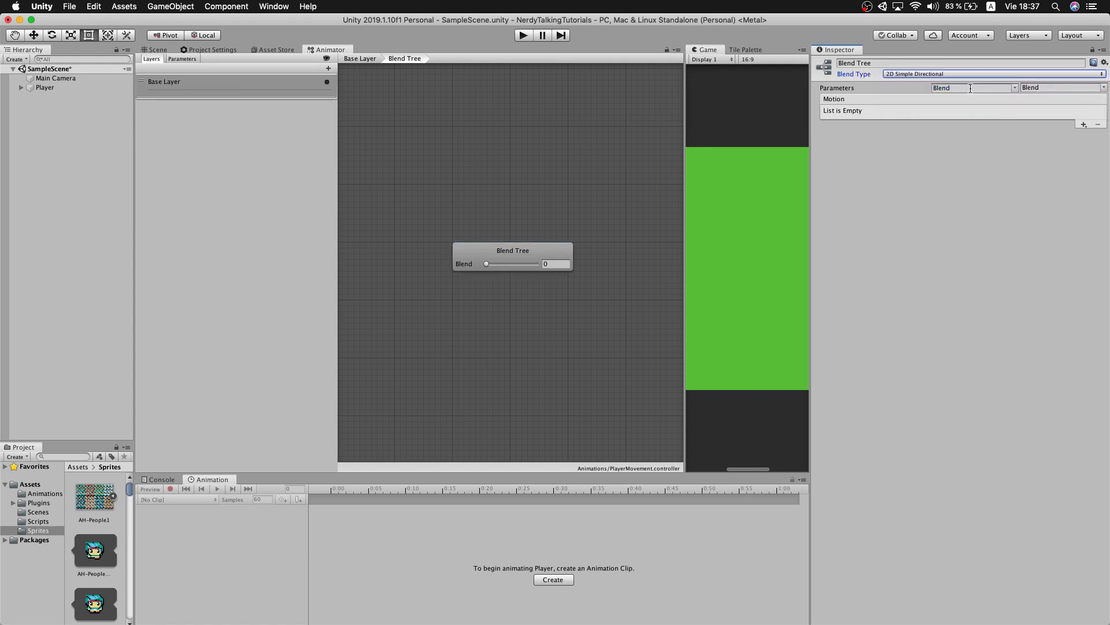
# Name the blend tree's two parameters Horizontal and Vertical, in that order.
pyautogui.click(971, 89)
pyautogui.write('Horizontal')
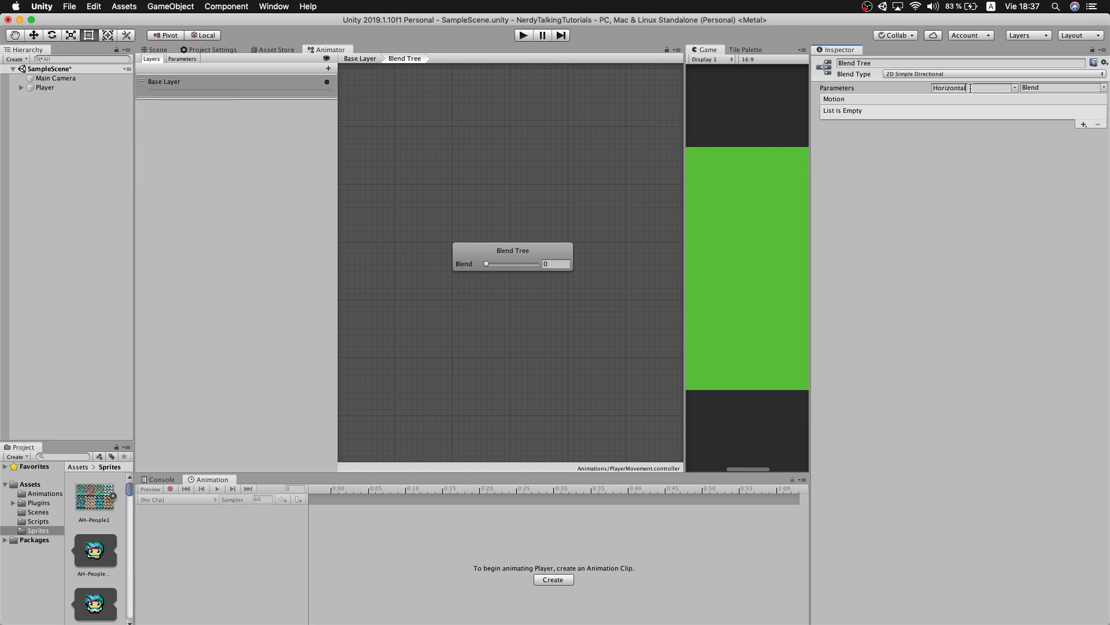
pyautogui.press('Return')
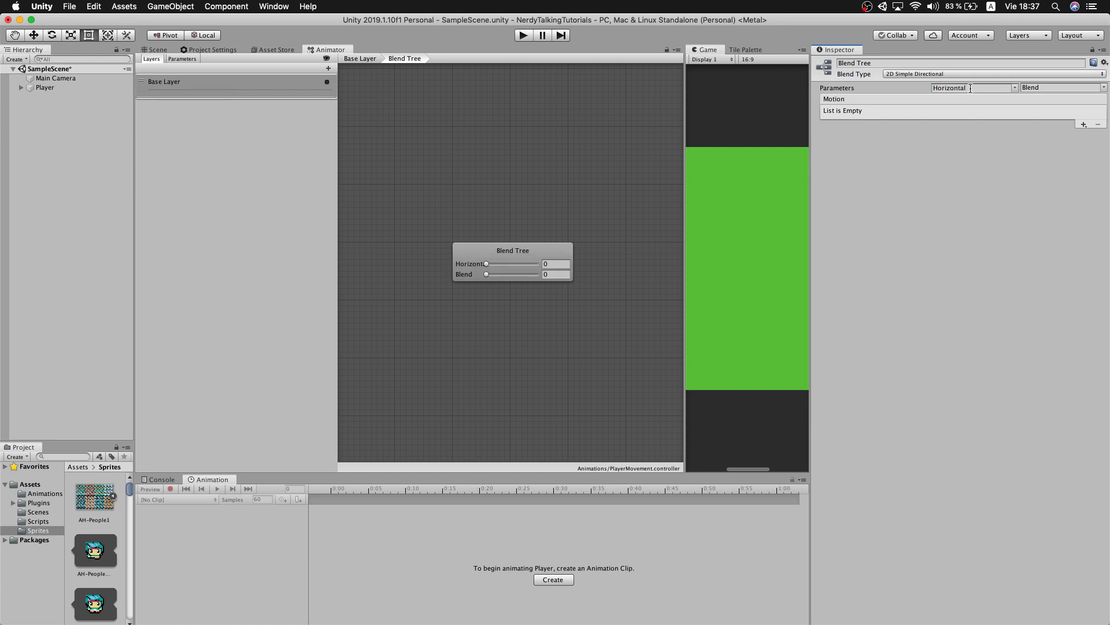
pyautogui.click(1057, 87)
pyautogui.write('Vertical')
# Dock the Project window beside the Animation window and open the Animations folder.
pyautogui.click(25, 452)
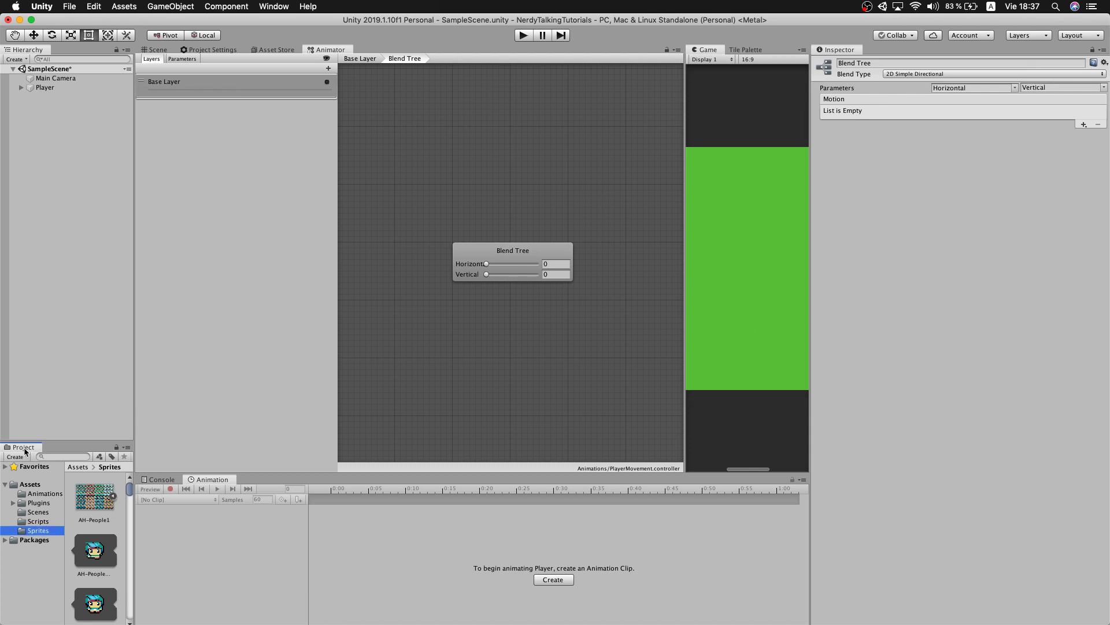
pyautogui.moveTo(25, 452); pyautogui.dragTo(259, 487)
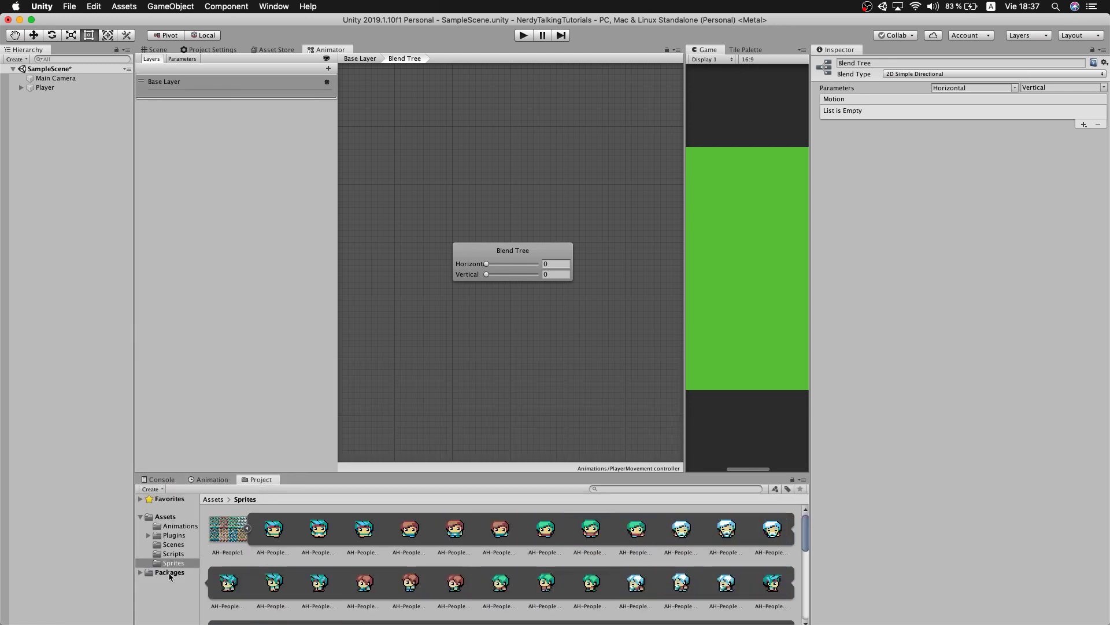
pyautogui.click(176, 526)
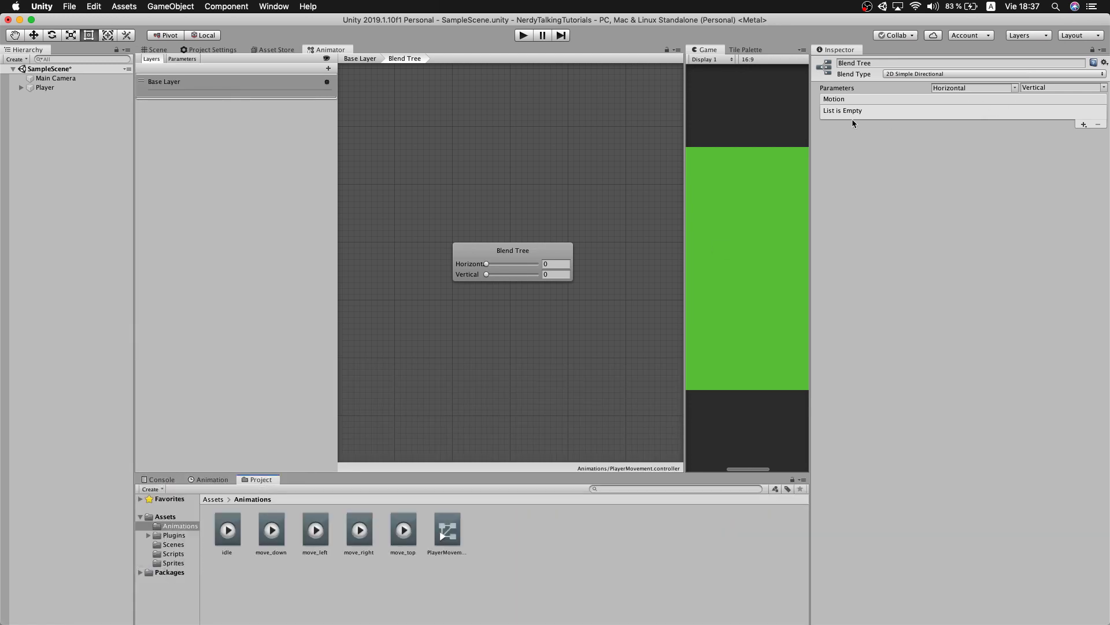
# Add five motion fields to the blend tree's Motion list.
pyautogui.click(1083, 125)
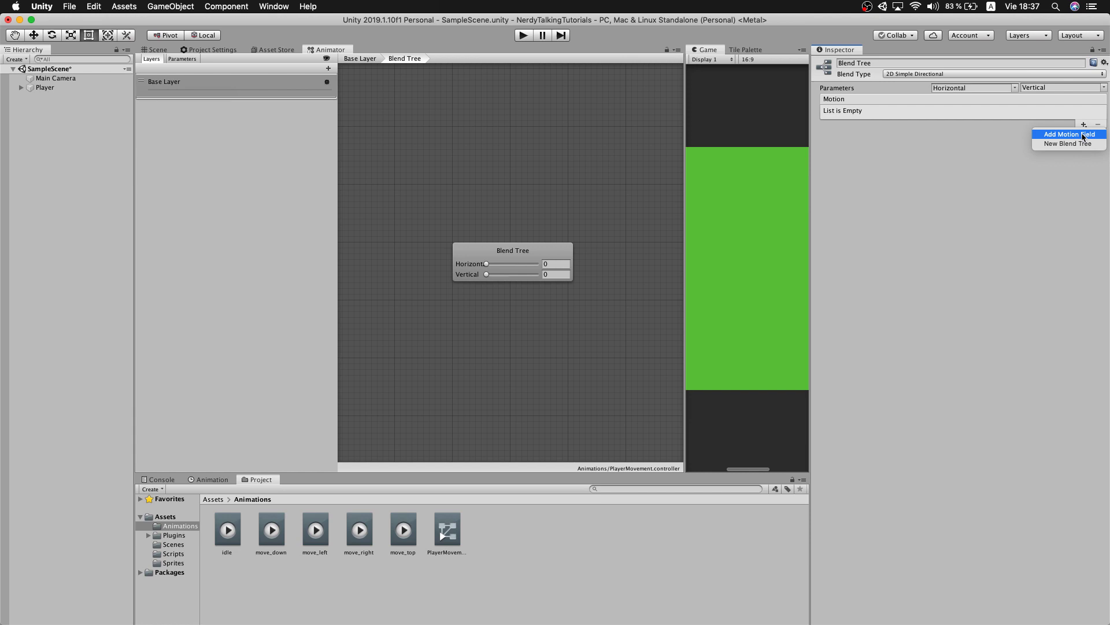
pyautogui.click(1083, 135)
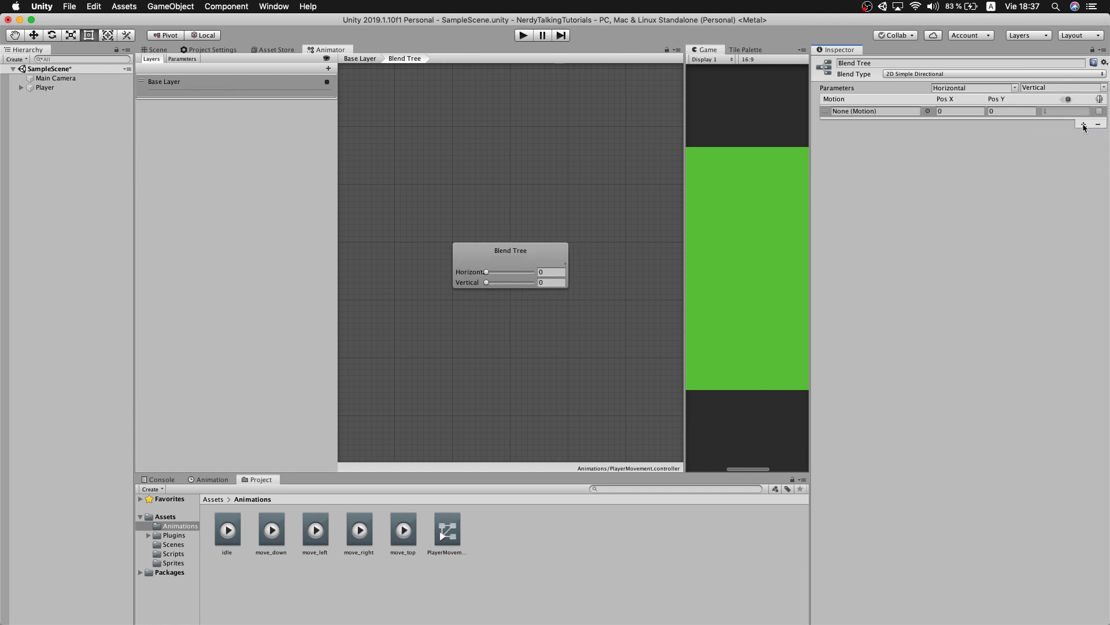
pyautogui.click(1084, 125)
pyautogui.click(1083, 134)
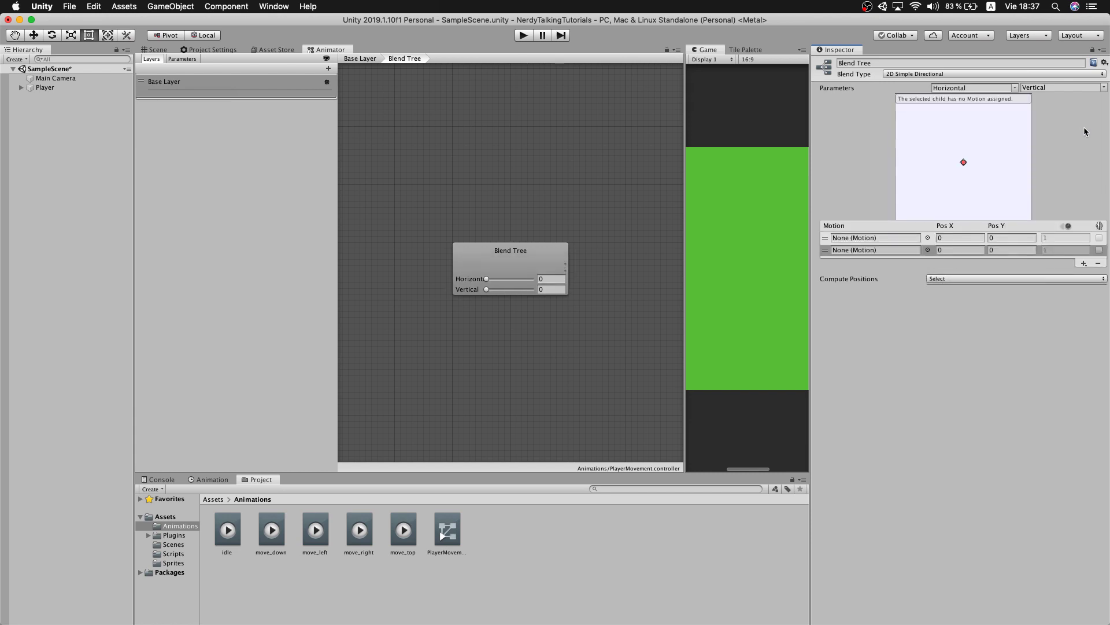
pyautogui.click(1084, 276)
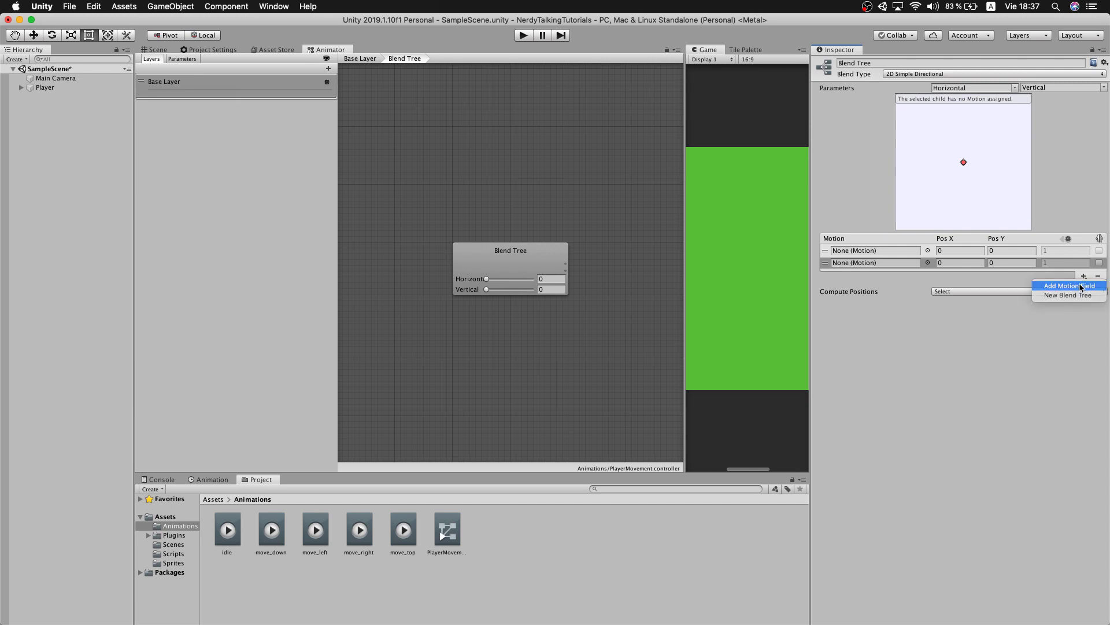
pyautogui.click(1083, 286)
pyautogui.click(1084, 288)
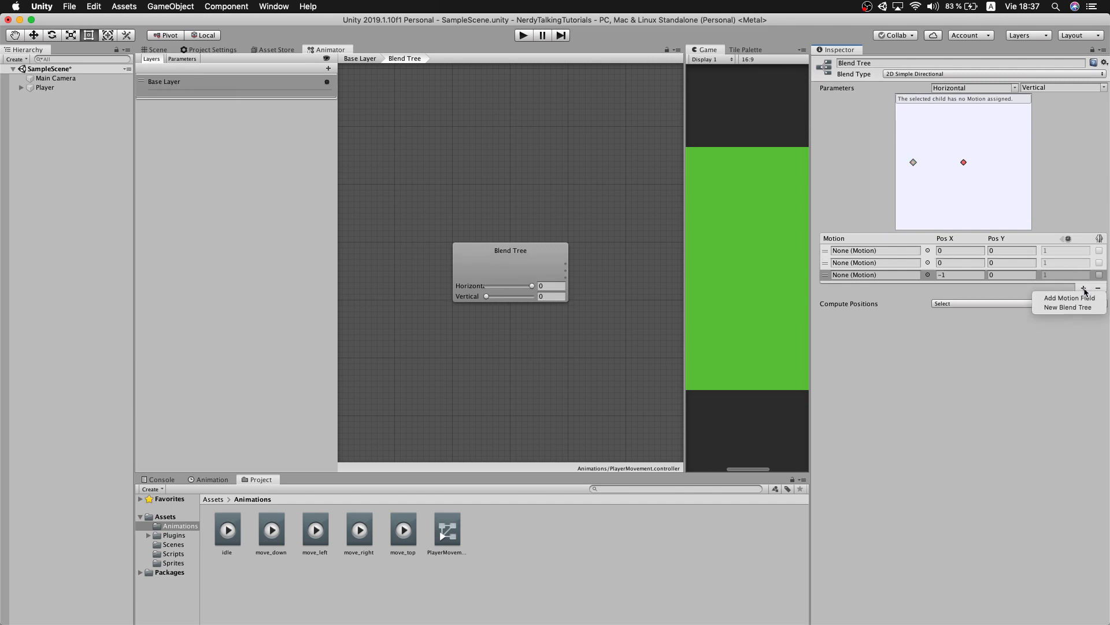
pyautogui.click(1084, 297)
pyautogui.click(1083, 300)
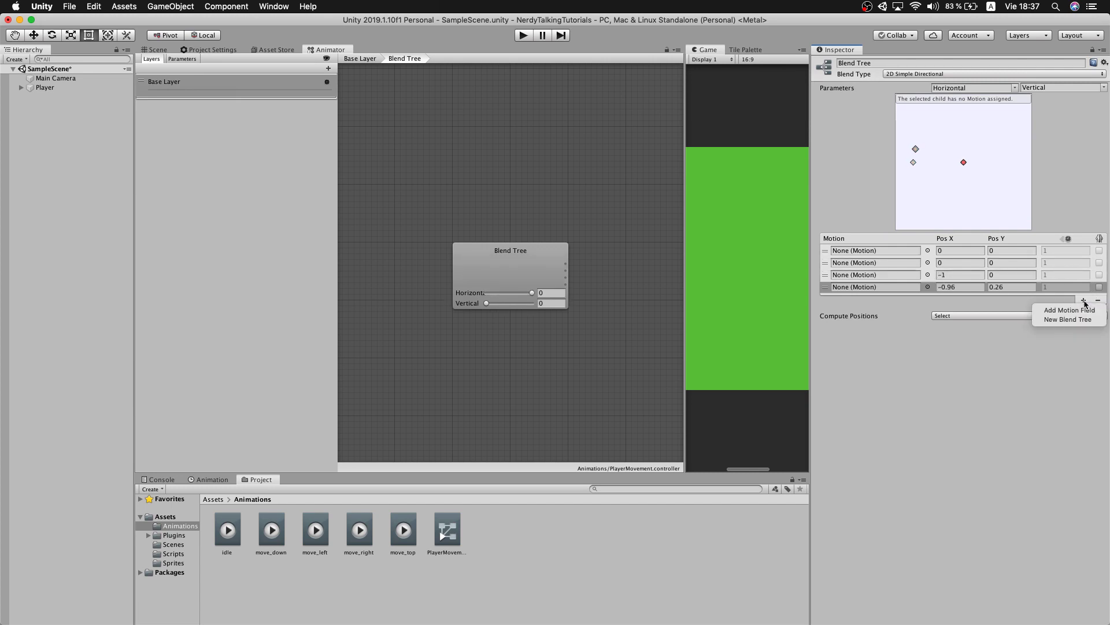
pyautogui.click(1075, 310)
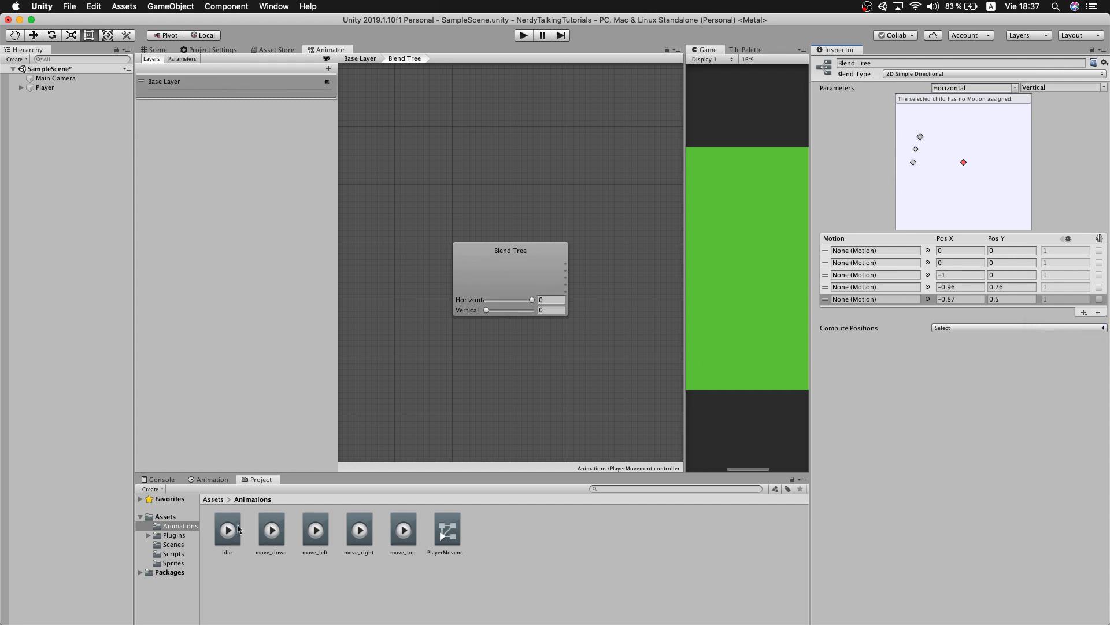
# Assign the clips idle, move_down, move_top, move_left and move_right to the five motion fields in that order.
pyautogui.moveTo(238, 528); pyautogui.dragTo(869, 253)
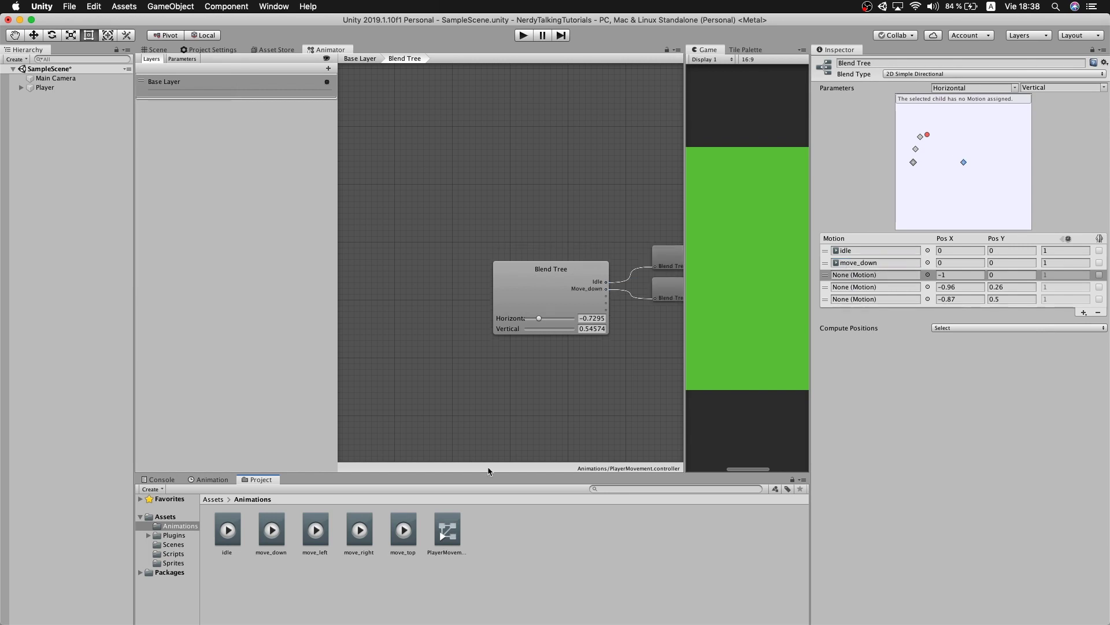
pyautogui.moveTo(403, 530); pyautogui.dragTo(876, 275)
pyautogui.moveTo(315, 530); pyautogui.dragTo(876, 287)
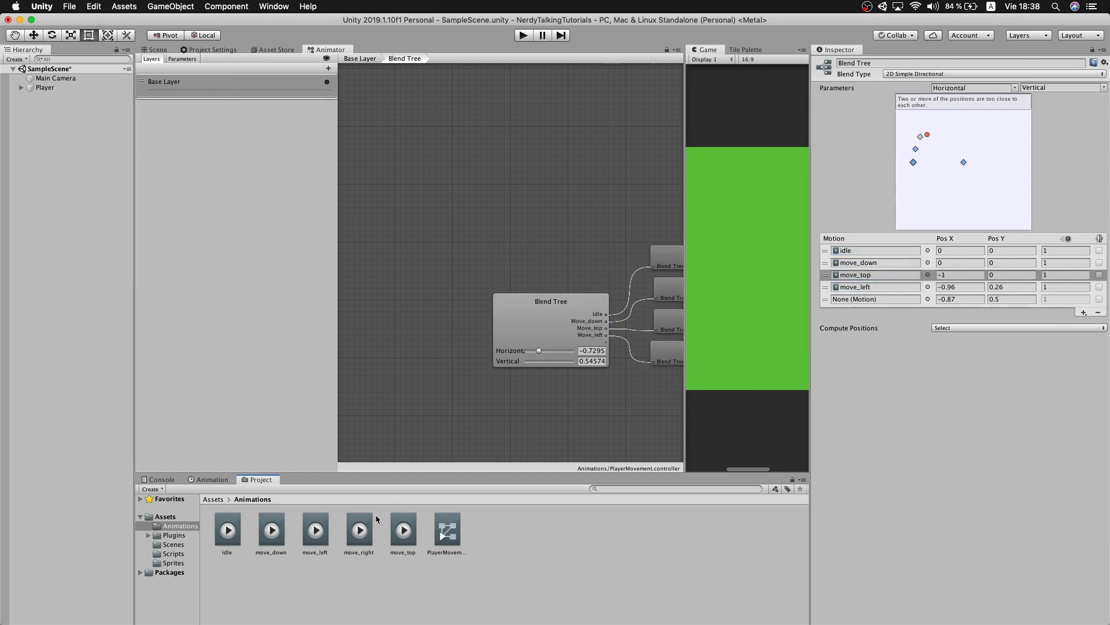
pyautogui.moveTo(359, 530); pyautogui.dragTo(876, 299)
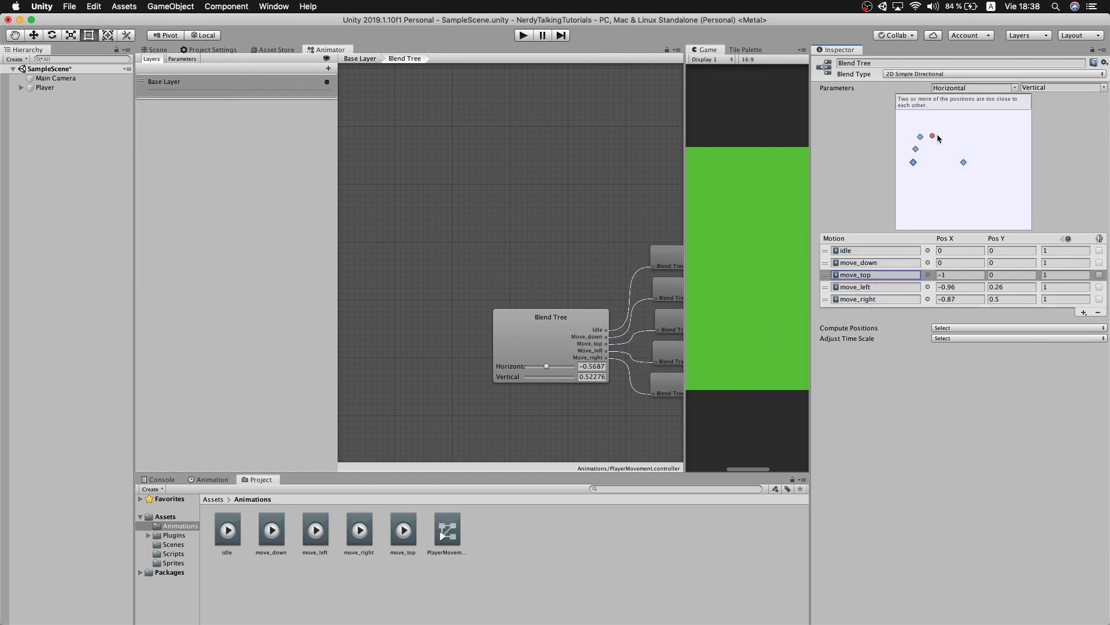
# Arrange the motions roughly around idle in the blend graph, with move_down below, move_right to the right, move_top above and move_left to the left.
pyautogui.moveTo(937, 134); pyautogui.dragTo(964, 223)
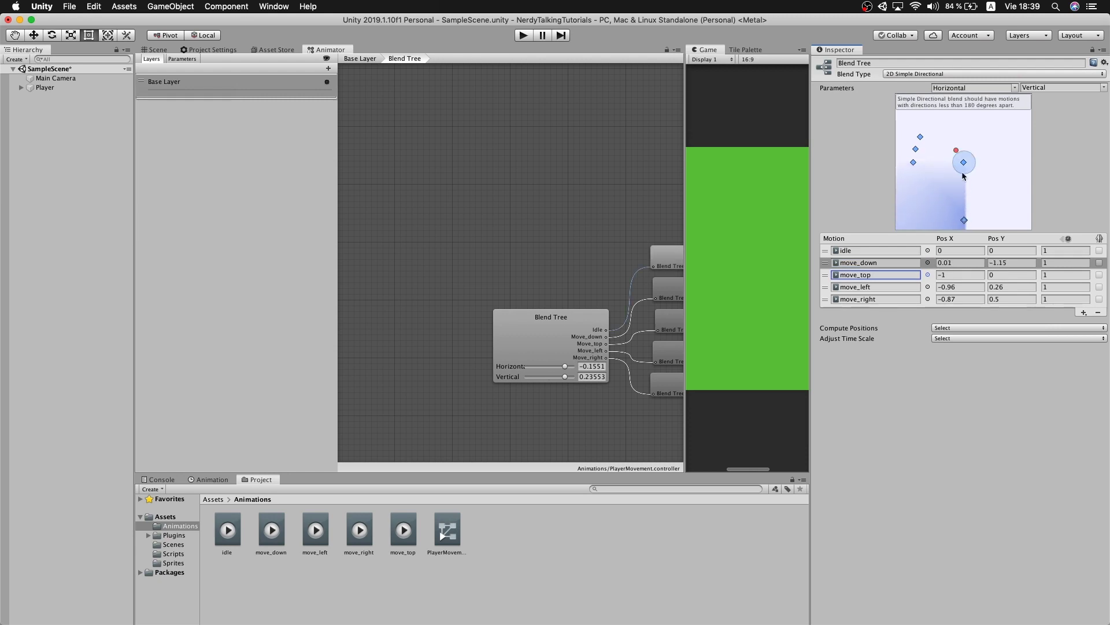
pyautogui.click(965, 163)
pyautogui.moveTo(920, 137); pyautogui.dragTo(1008, 163)
pyautogui.click(916, 150)
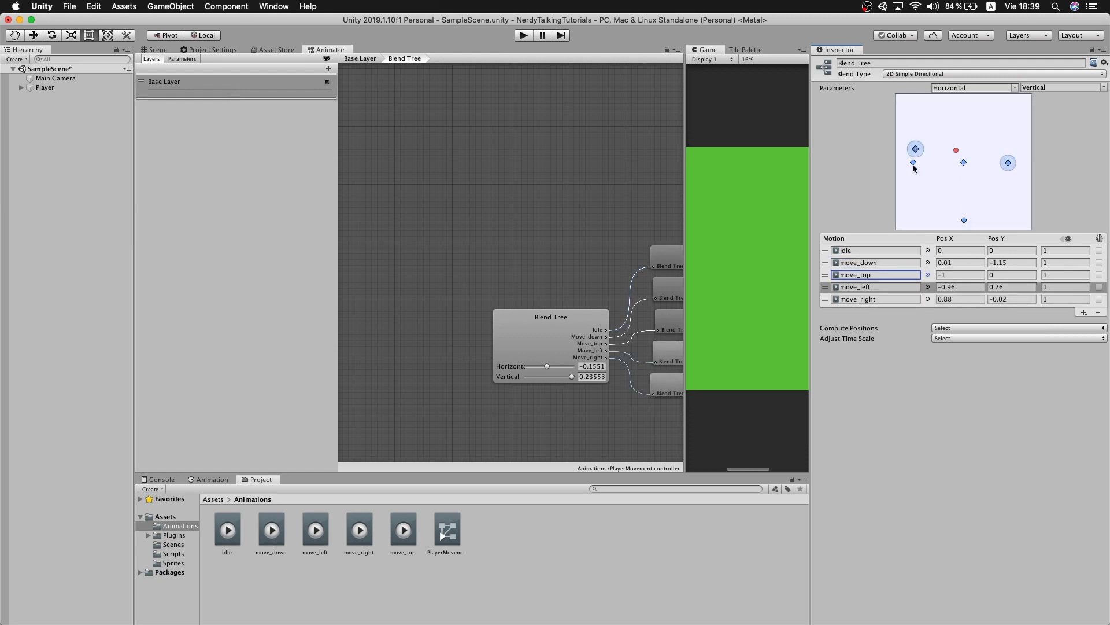
pyautogui.moveTo(913, 163)
pyautogui.mouseDown()
pyautogui.moveTo(961, 120)
pyautogui.moveTo(913, 169)
pyautogui.mouseUp()
# Centre the blend preview point on idle, and set the positions of move_down to (0, -1) and move_top to (0, 1).
pyautogui.moveTo(955, 152); pyautogui.dragTo(964, 164)
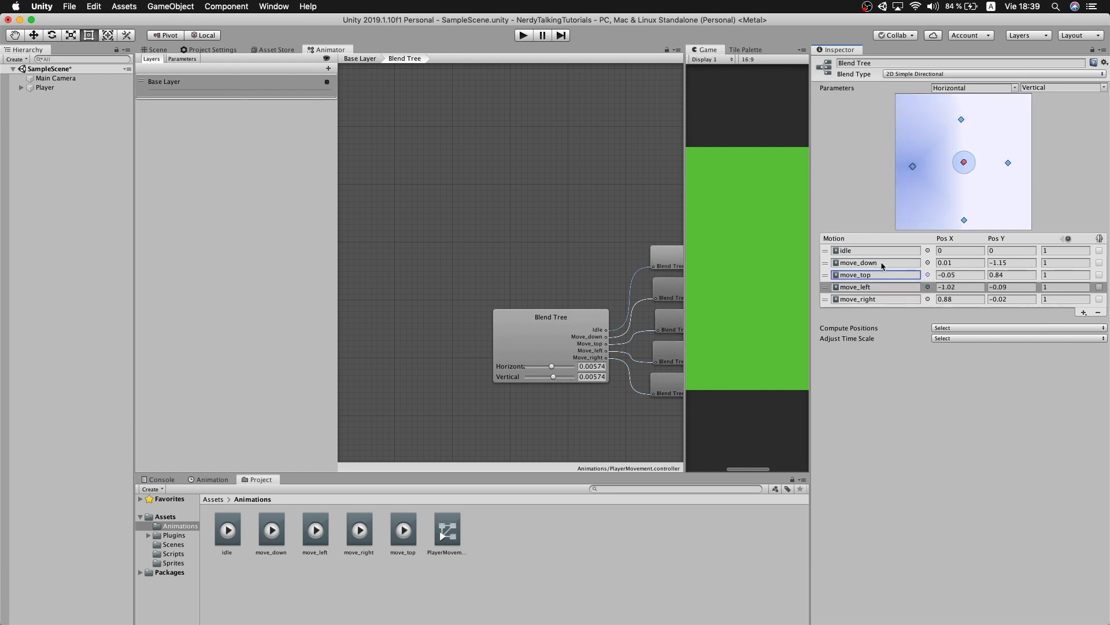
pyautogui.click(965, 262)
pyautogui.write('0')
pyautogui.moveTo(1025, 263); pyautogui.dragTo(990, 275)
pyautogui.press('BackSpace')
pyautogui.click(977, 274)
pyautogui.write('0')
pyautogui.click(1024, 275)
pyautogui.write('1')
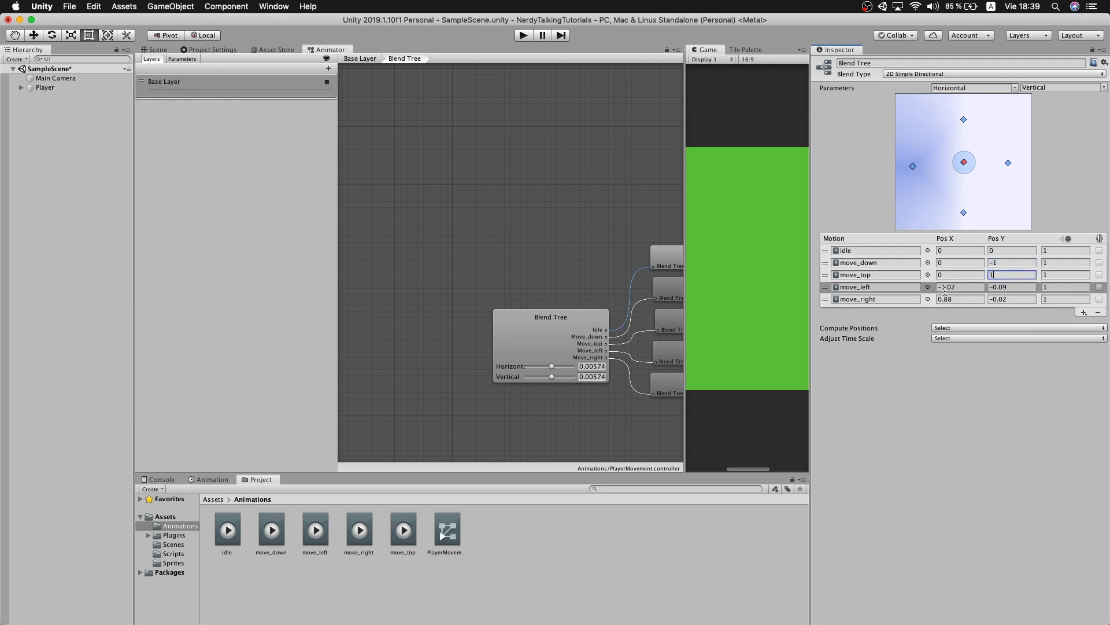
# Set the position of move_left to (-1, 0) and that of move_right to (1, 0).
pyautogui.click(958, 287)
pyautogui.write('-1')
pyautogui.press('Tab')
pyautogui.write('0')
pyautogui.click(960, 299)
pyautogui.write('1')
pyautogui.click(1012, 299)
pyautogui.write('0')
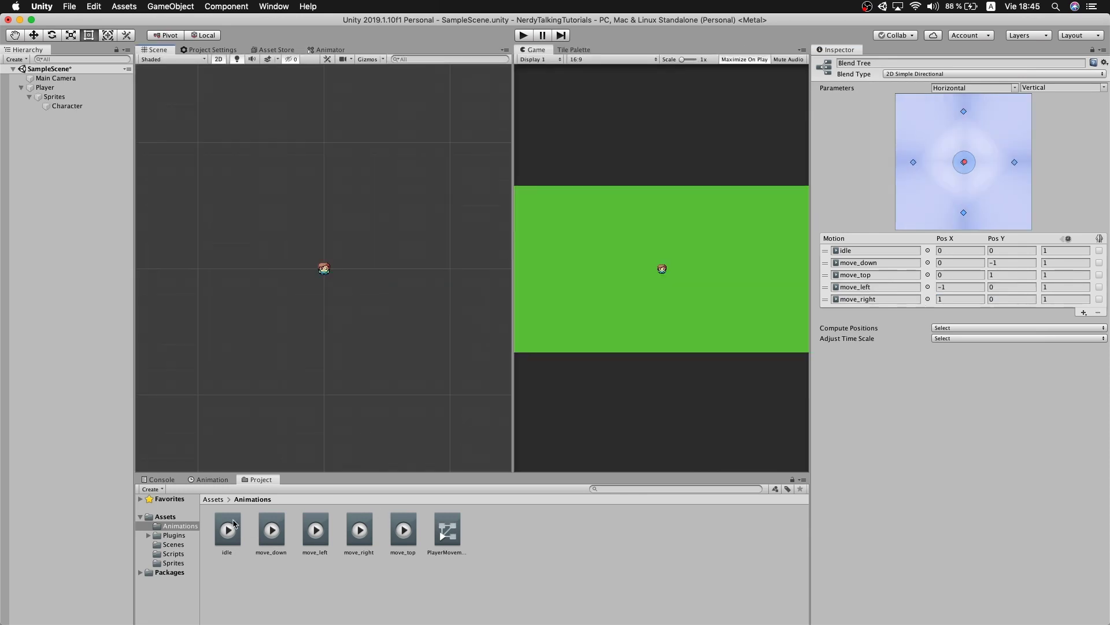
# Open the PlayerController script from the Scripts folder in the code editor.
pyautogui.click(165, 518)
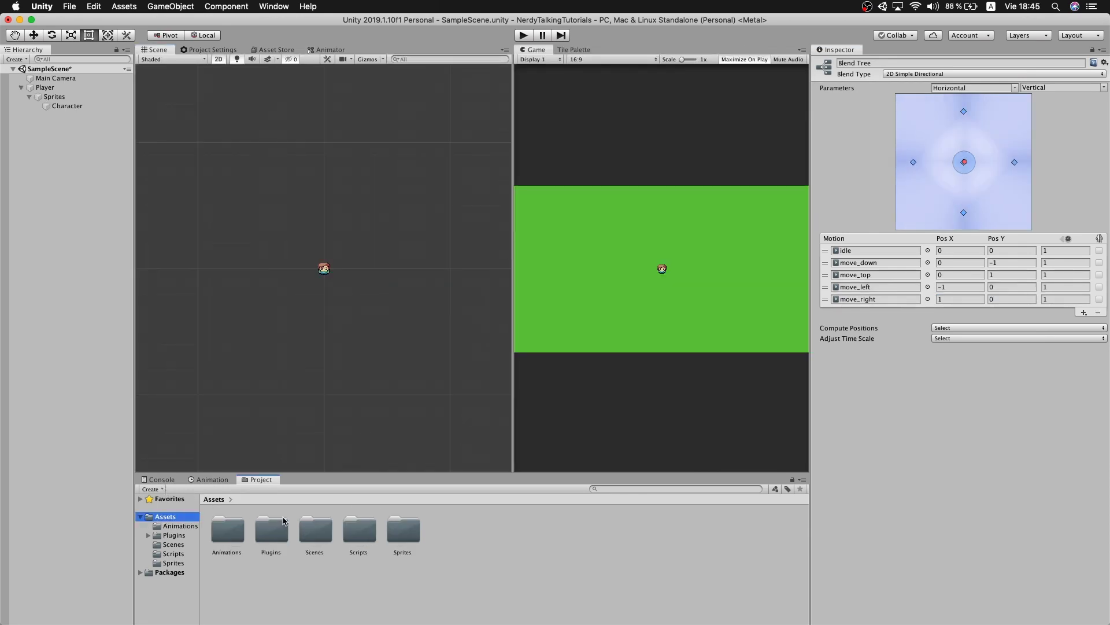
pyautogui.click(363, 527)
pyautogui.doubleClick(362, 527)
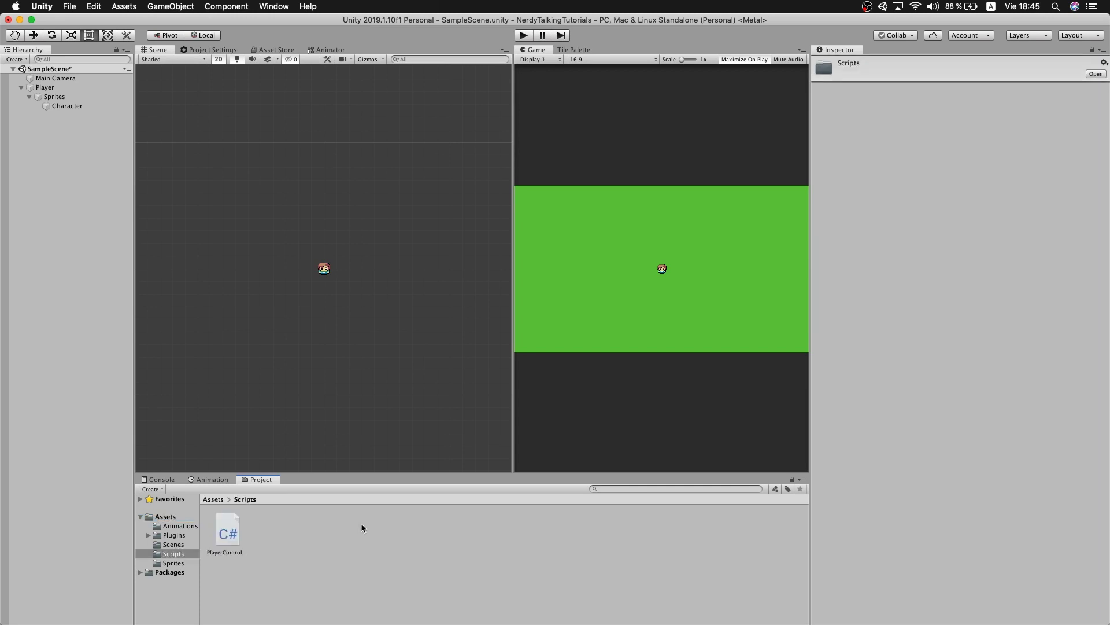
pyautogui.doubleClick(228, 528)
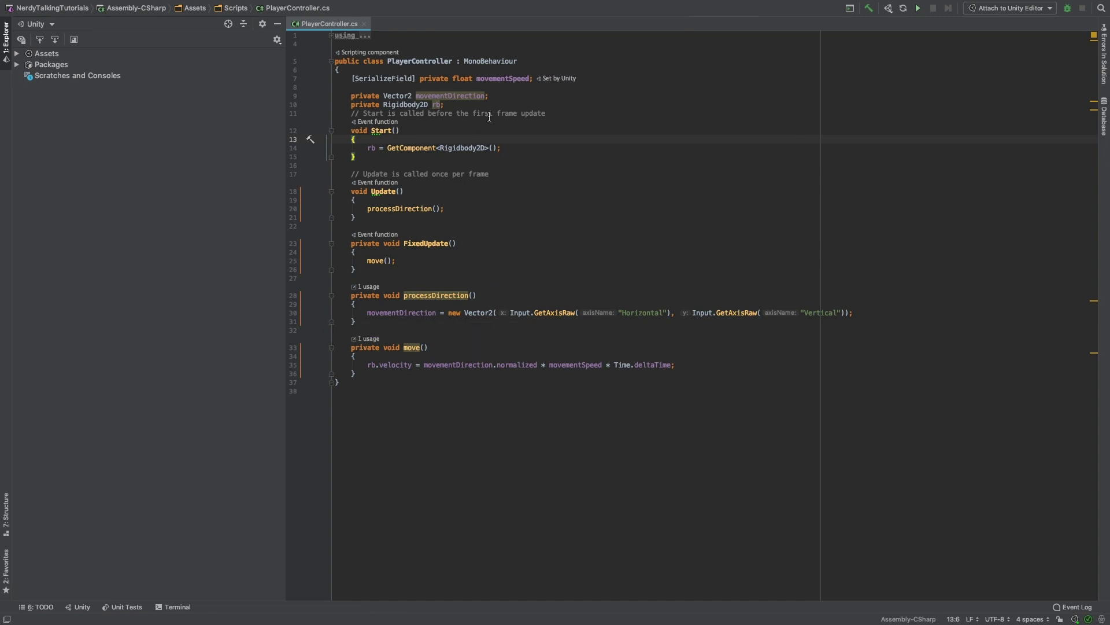
# Declare the field "[SerializeField] private Animator anim;" below movementSpeed in the PlayerController class.
pyautogui.click(640, 78)
pyautogui.press('Return')
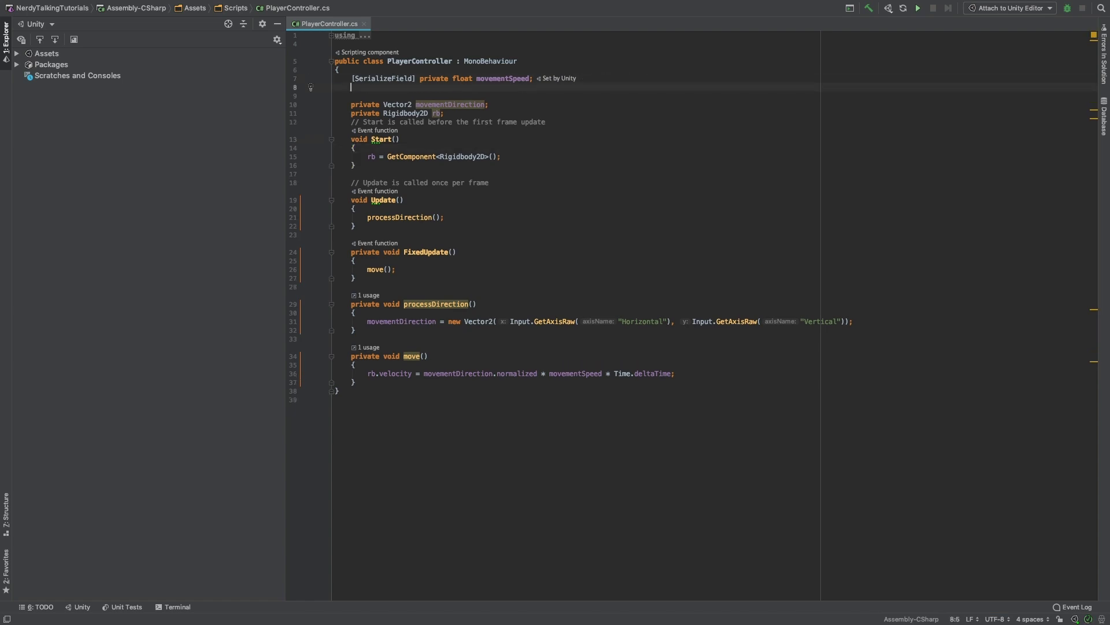
pyautogui.write('[Seriali')
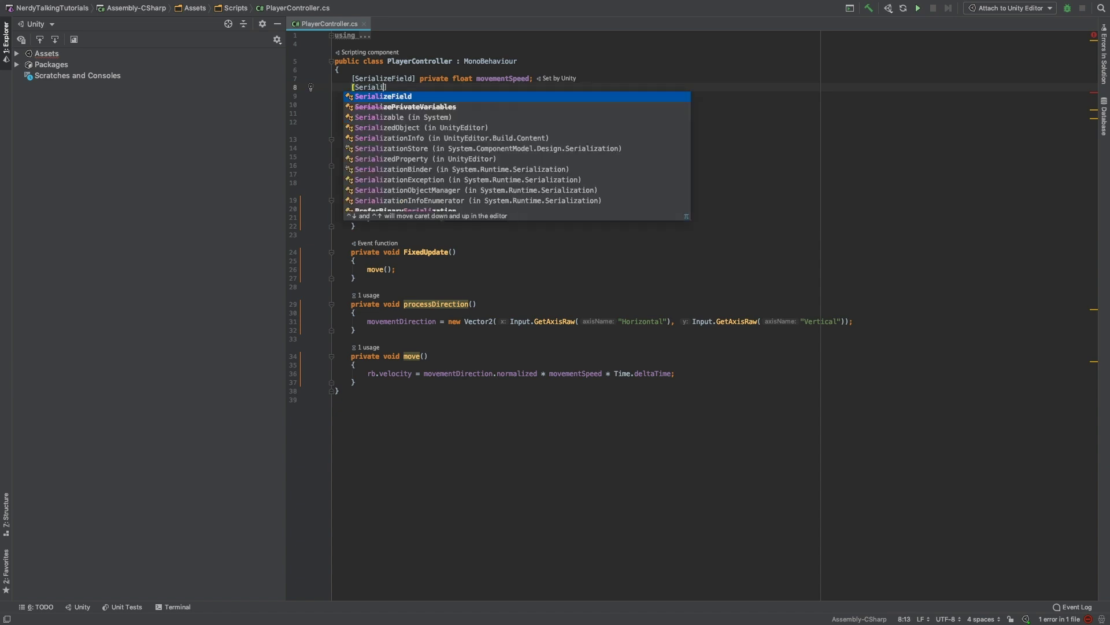
pyautogui.press('Return')
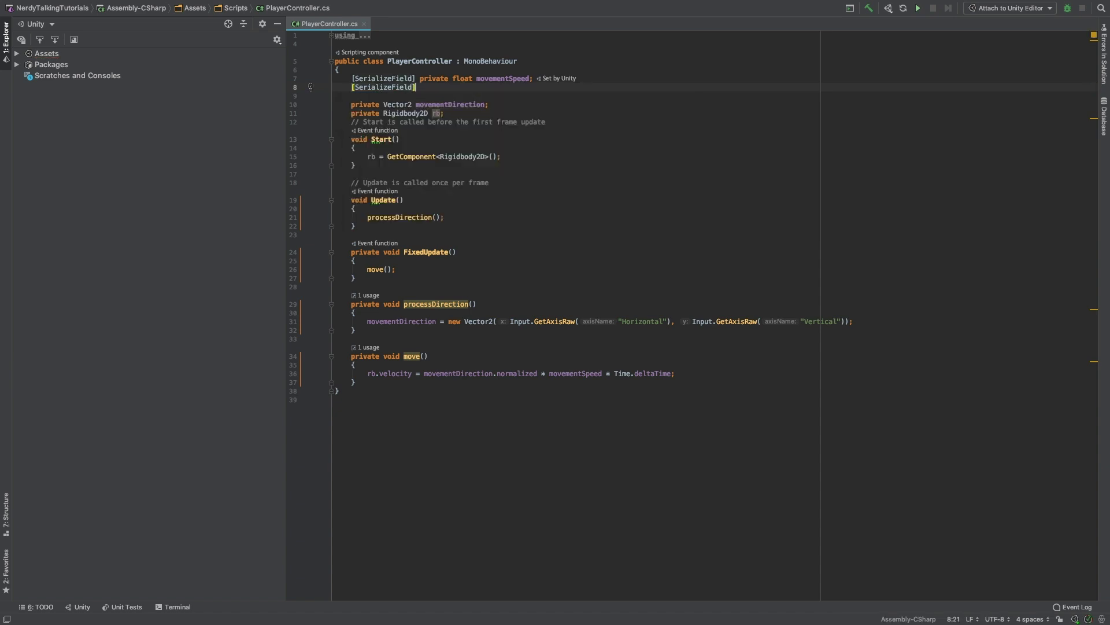
pyautogui.click(335, 96)
pyautogui.click(416, 88)
pyautogui.write('private ')
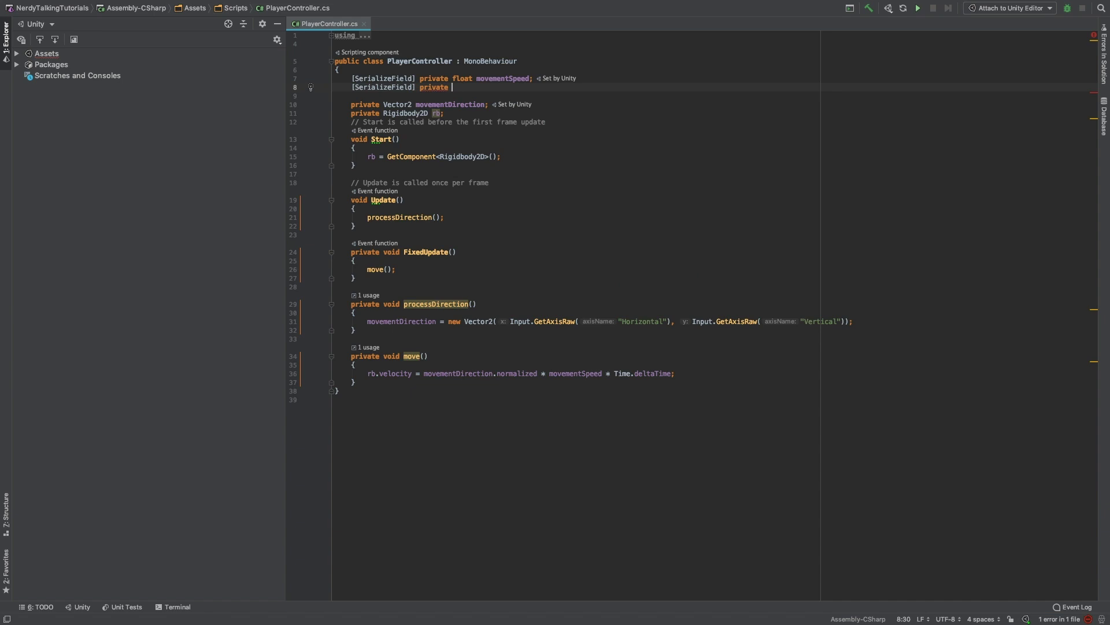
pyautogui.write('Animator ani')
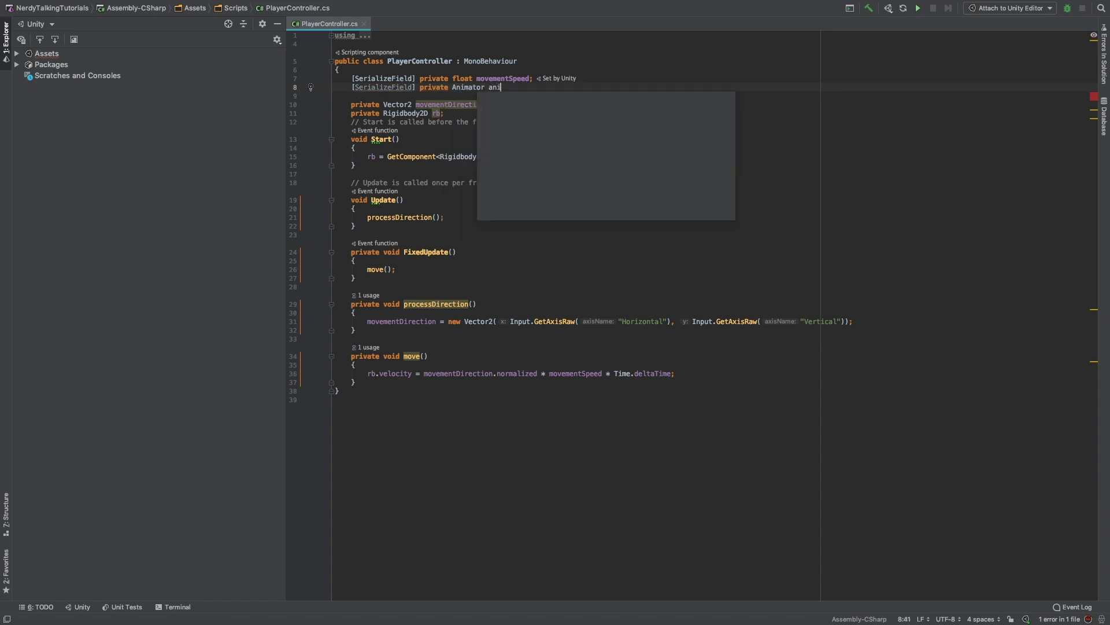
pyautogui.write('m')
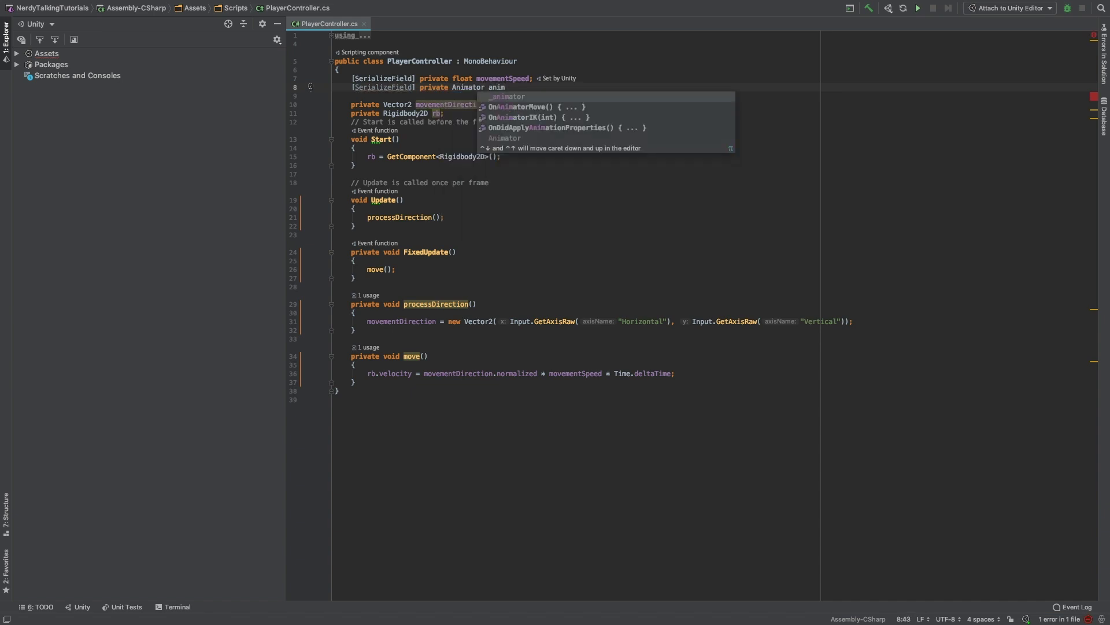
pyautogui.write(';')
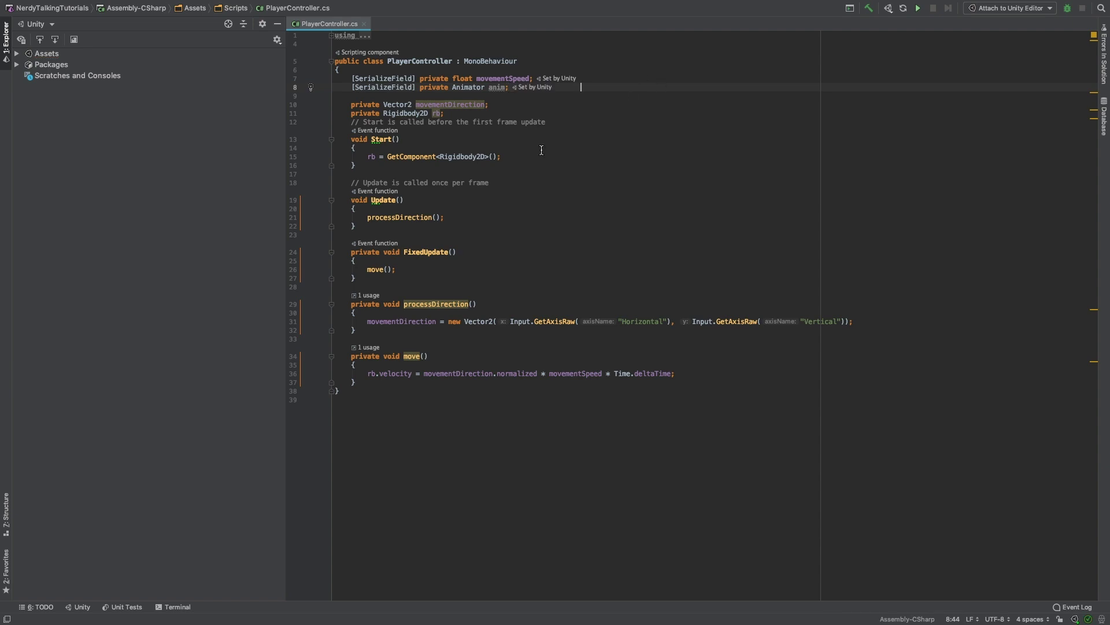
# Add a processAnimation(); call below processDirection(); in the Update method of PlayerController.
pyautogui.click(493, 220)
pyautogui.press('Return')
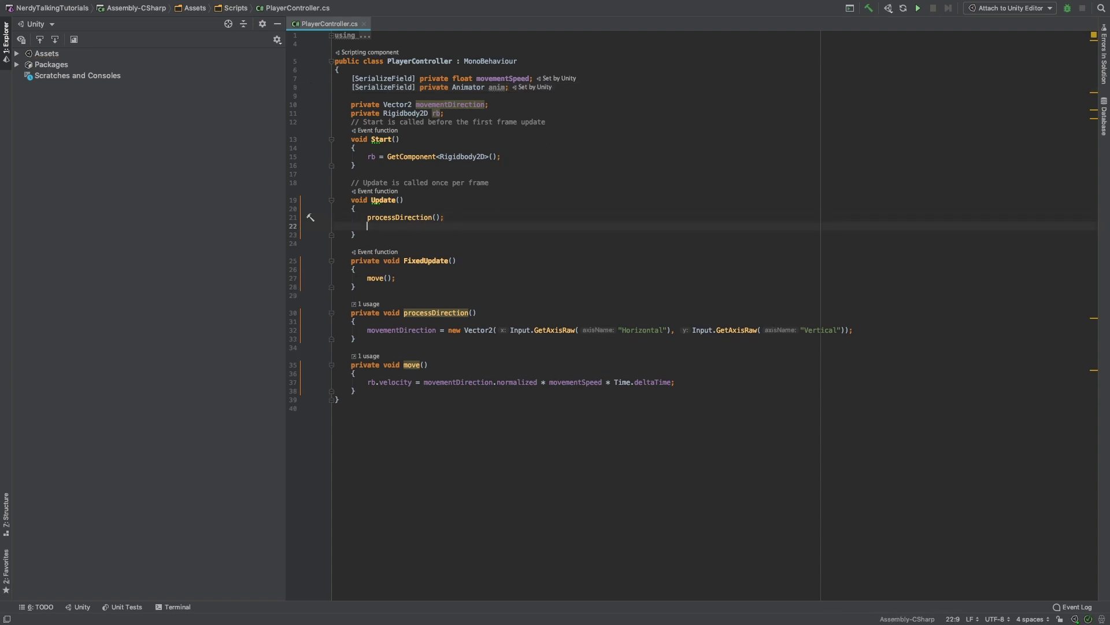
pyautogui.write('processA')
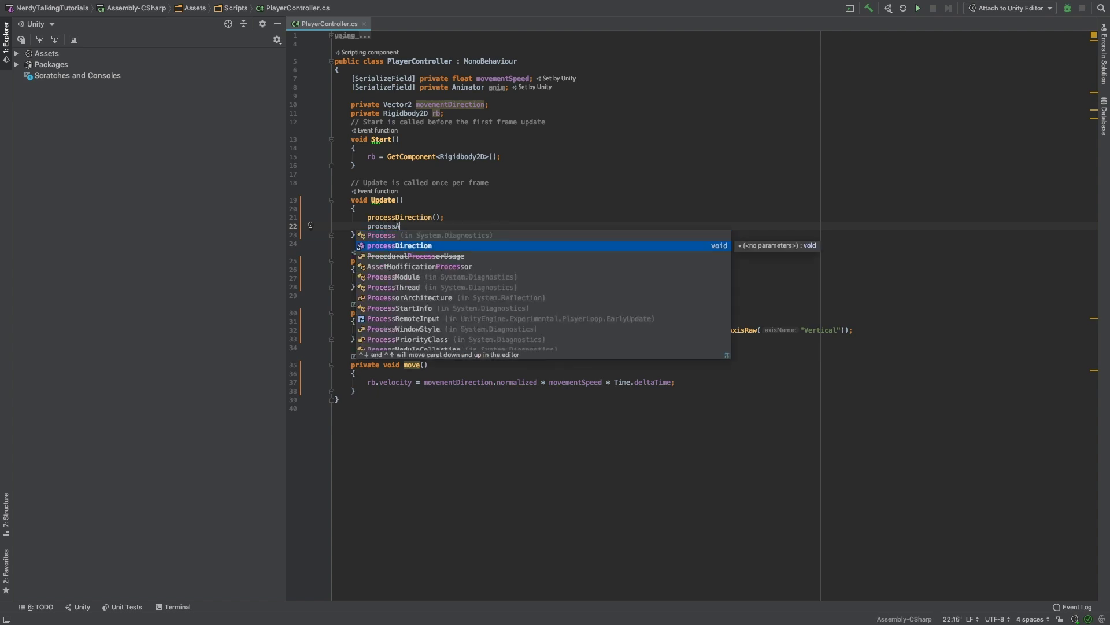
pyautogui.write('nimation')
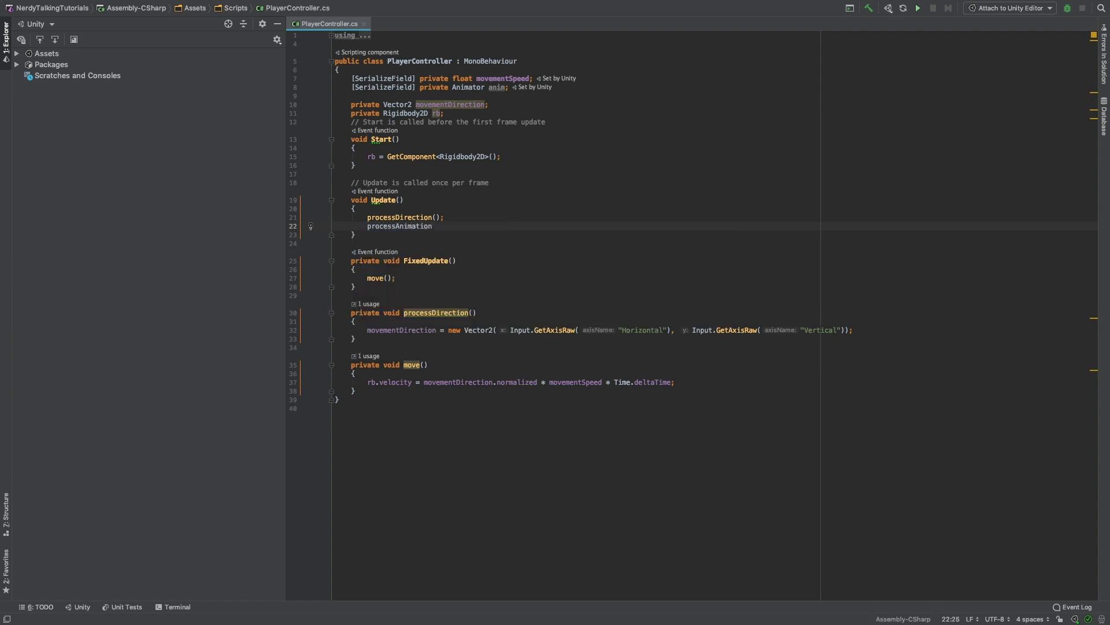
pyautogui.write('();')
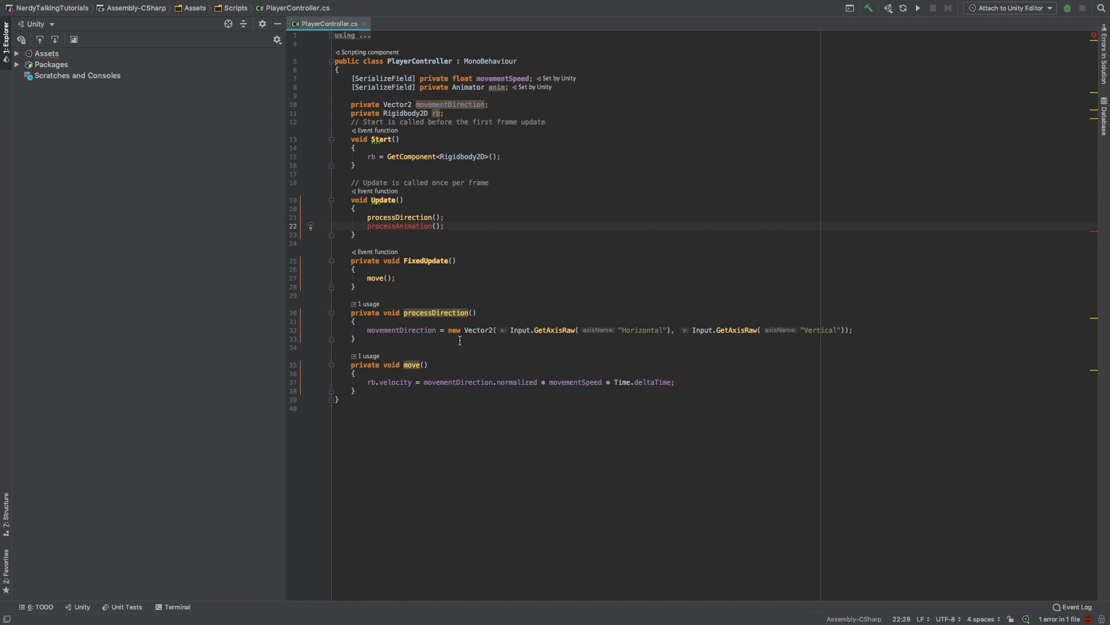
# Declare an empty method "private void processAnimation()" below the move method in the PlayerController class.
pyautogui.click(435, 391)
pyautogui.press('Return')
pyautogui.press('Return')
pyautogui.write('private vo')
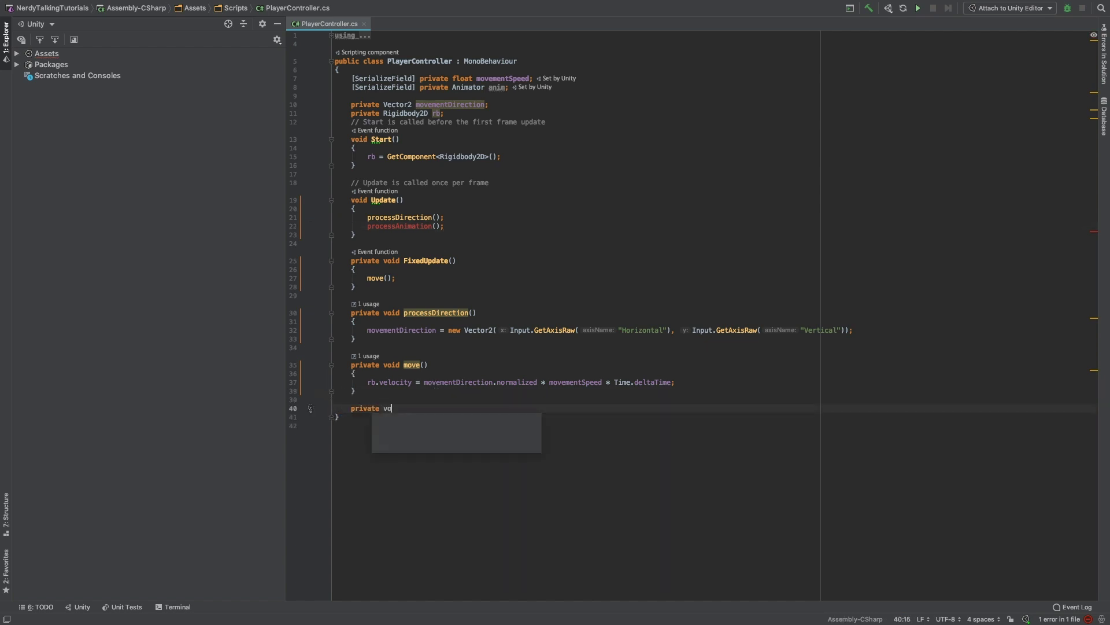
pyautogui.write('id processAni')
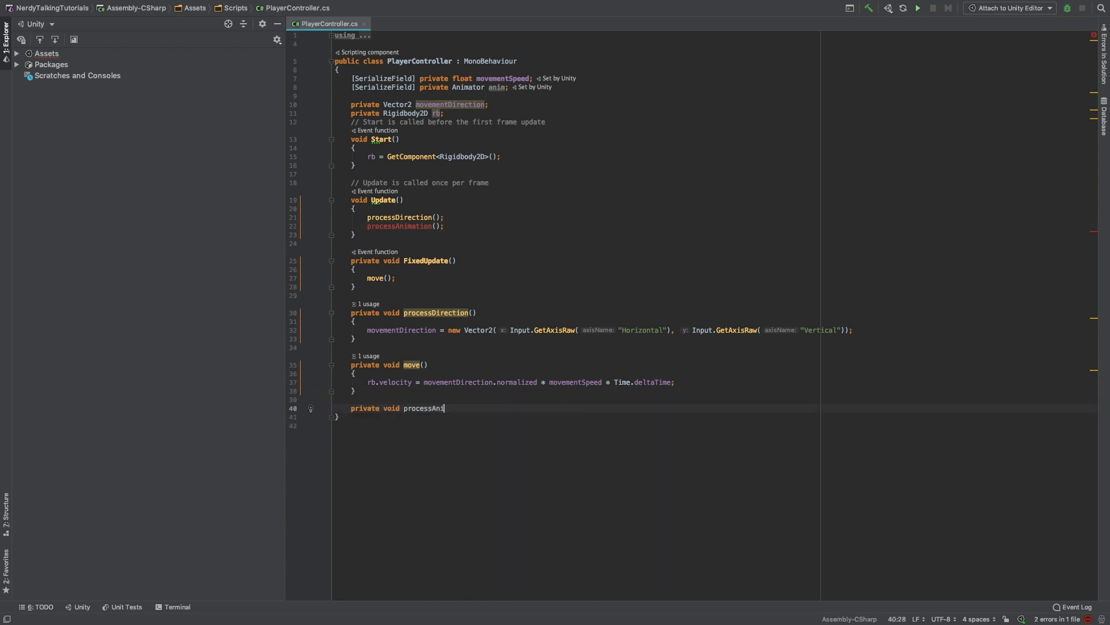
pyautogui.write('mation')
pyautogui.write('(){')
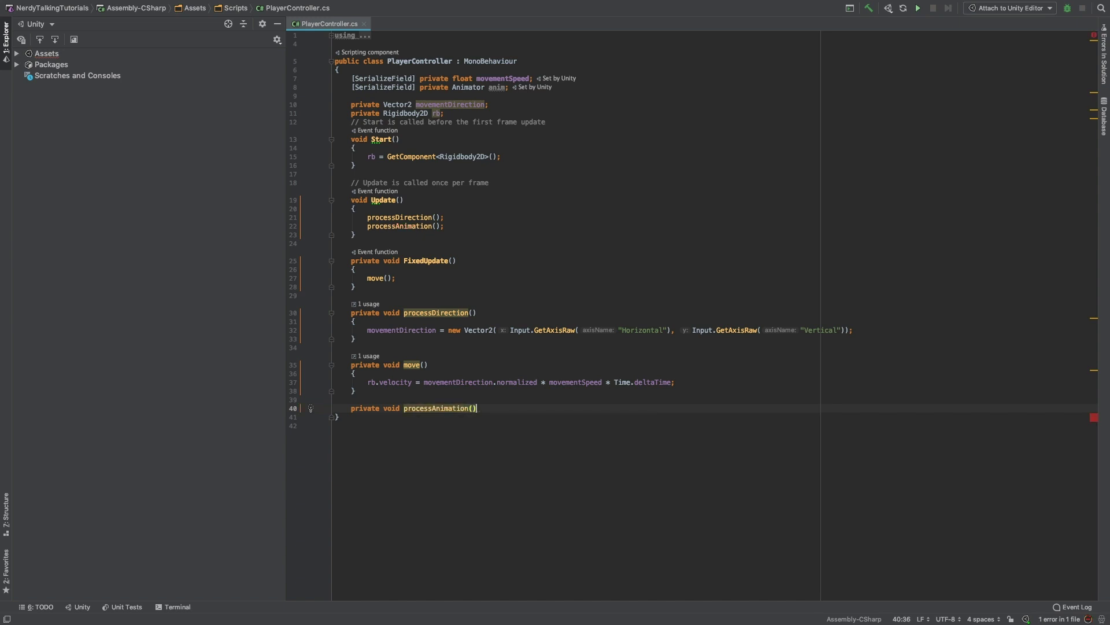
pyautogui.press('Return')
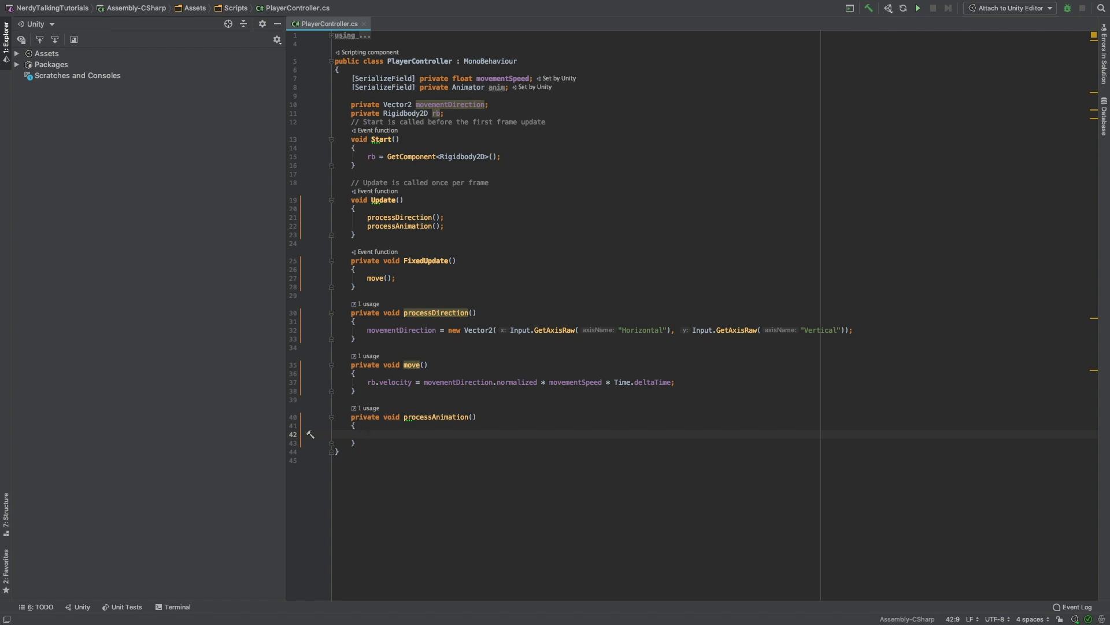
# In processAnimation, set the animator's "Horizontal" float to movementDirection.x using anim.SetFloat.
pyautogui.write('anim.SetFloat')
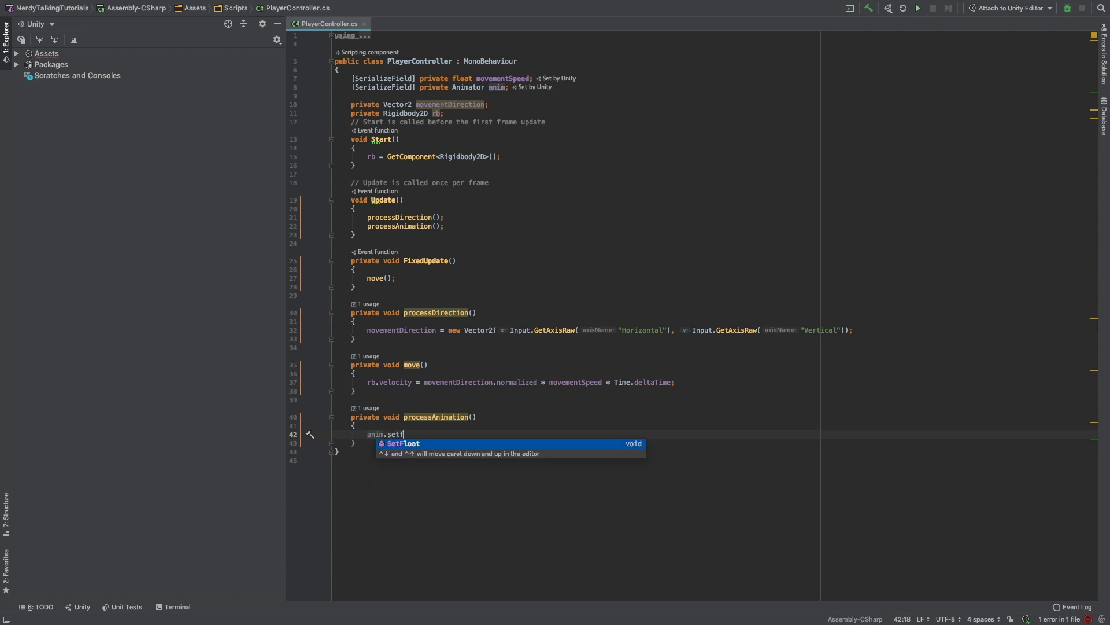
pyautogui.write('("Hori')
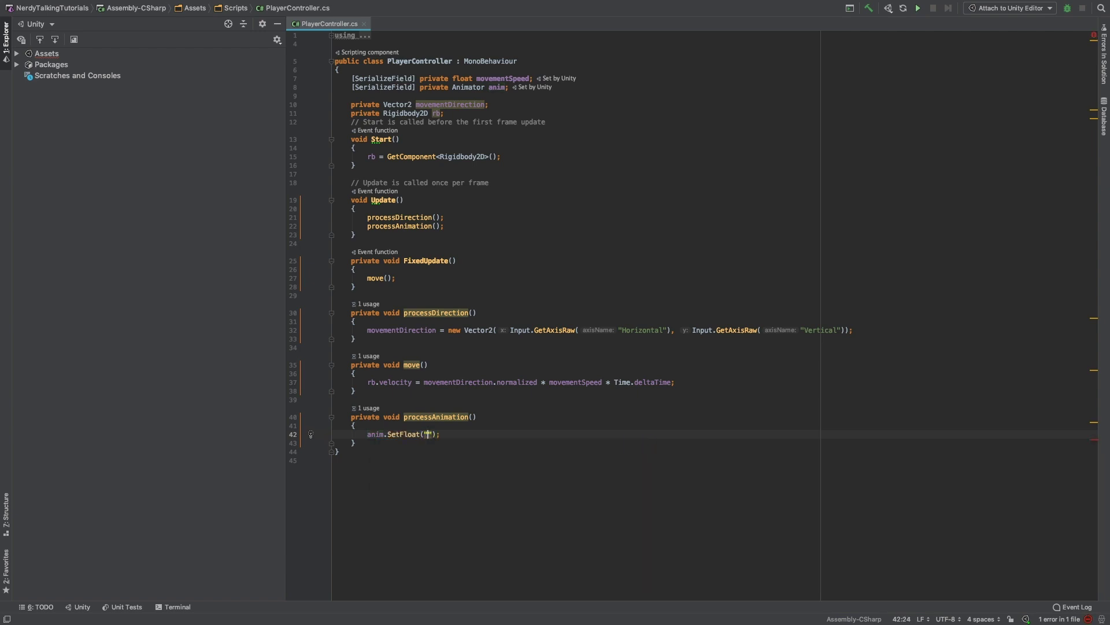
pyautogui.write('zontal"')
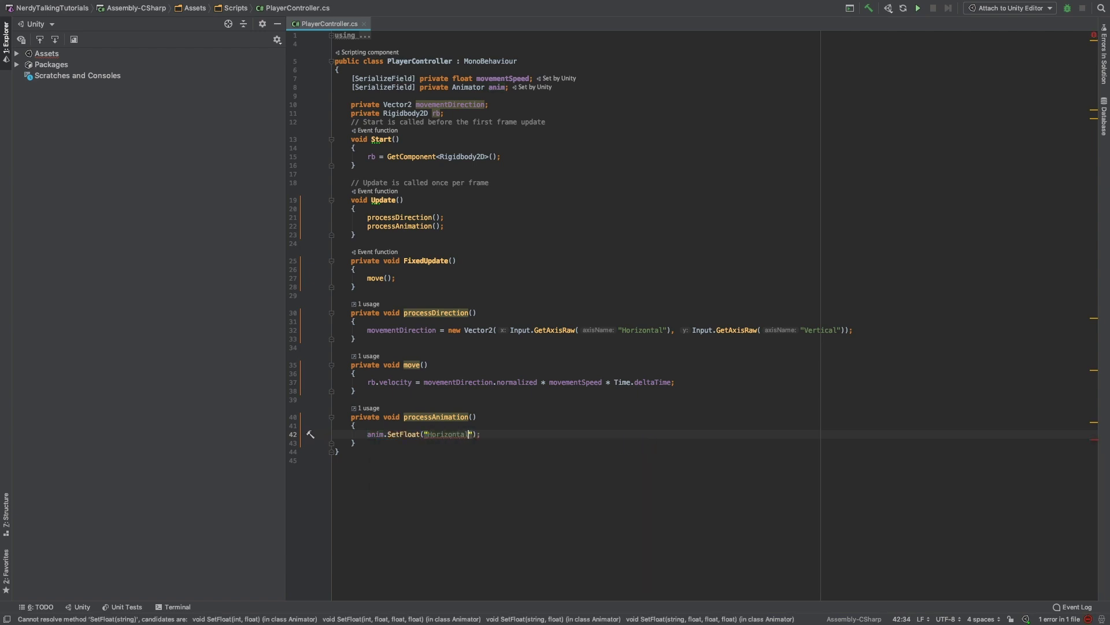
pyautogui.write(',')
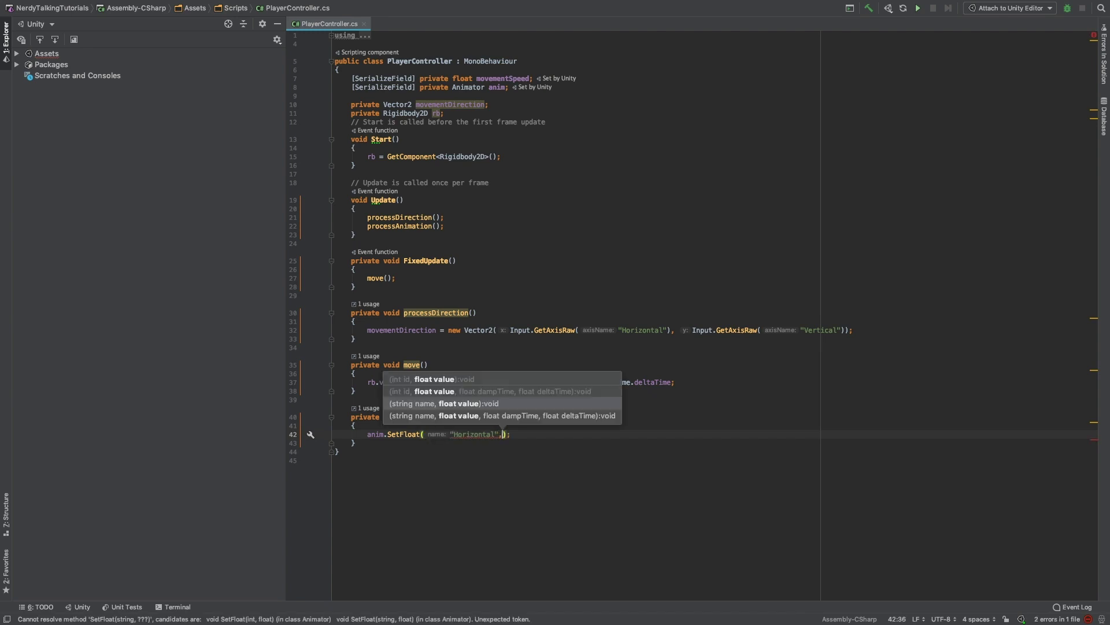
pyautogui.write('mo')
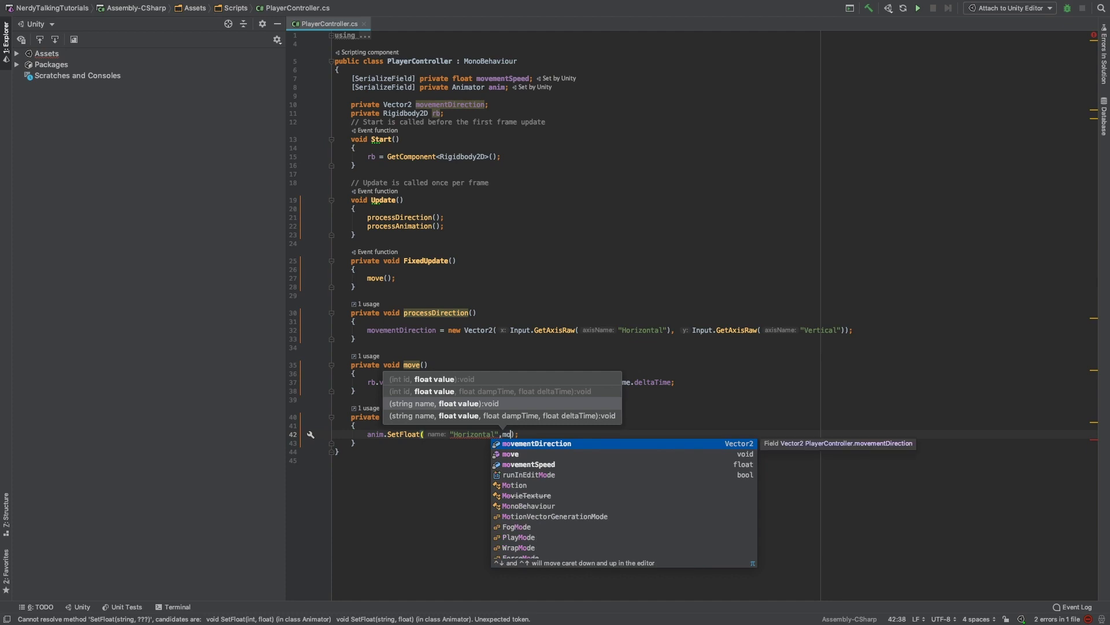
pyautogui.write('ve')
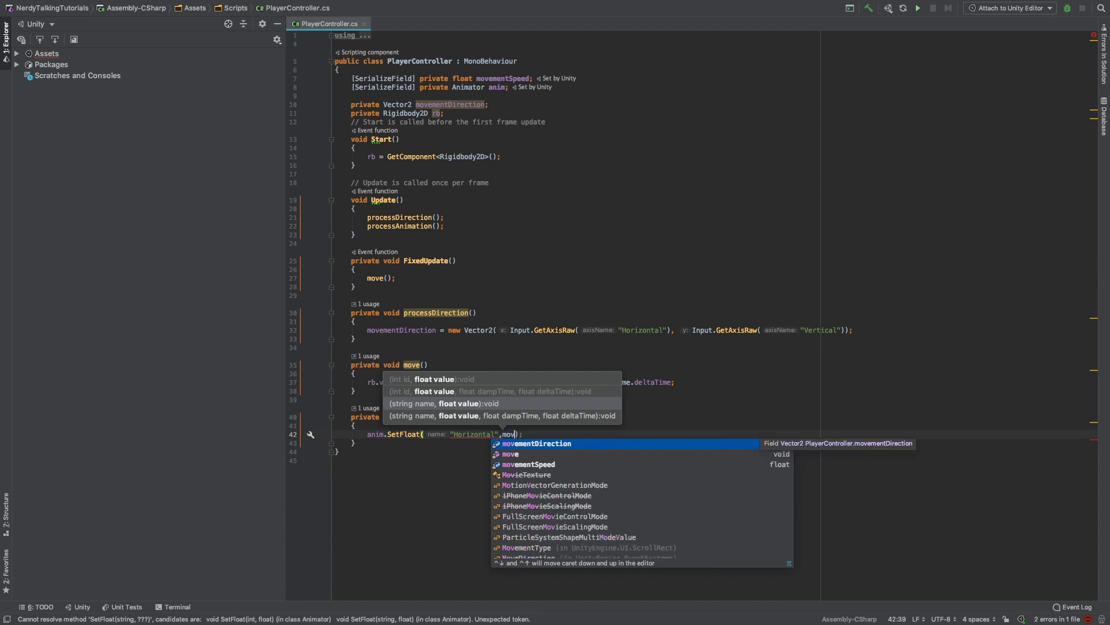
pyautogui.press('Return')
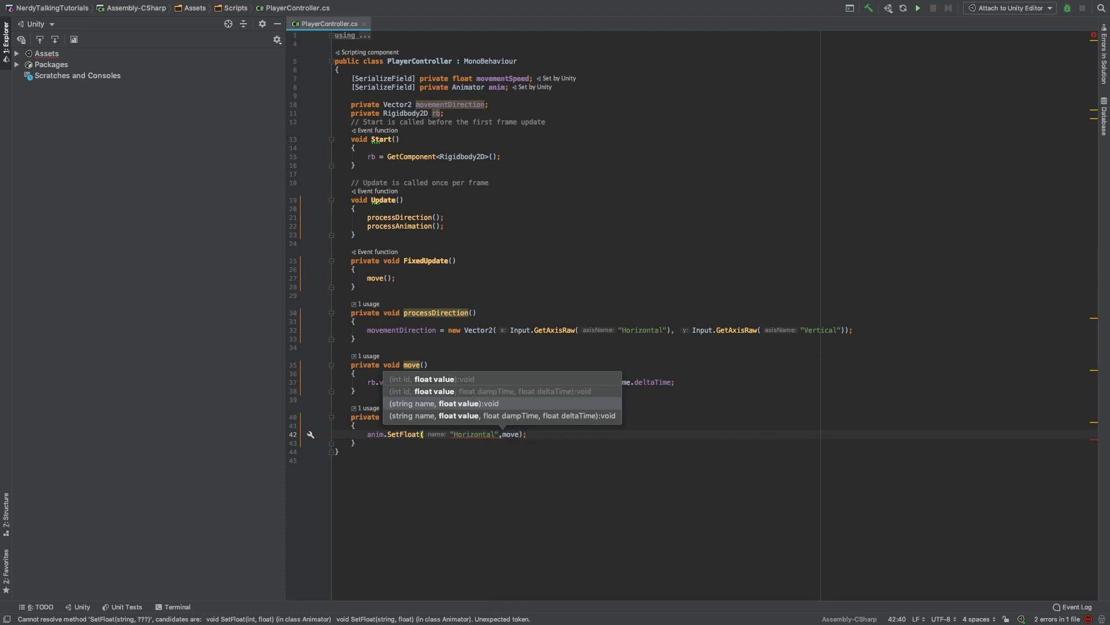
pyautogui.write('.x')
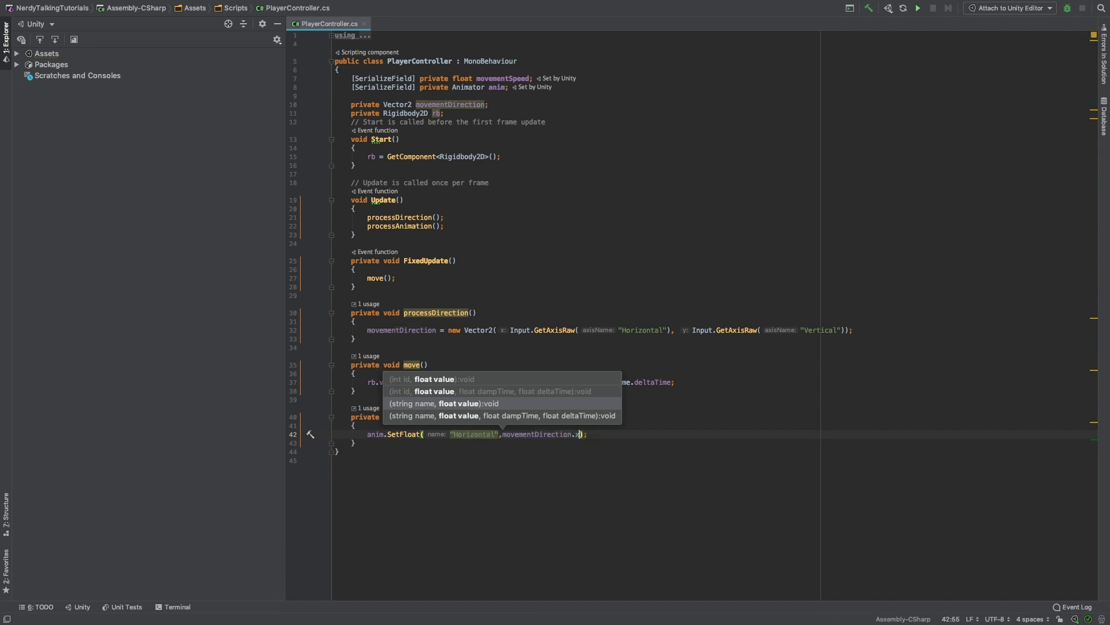
# Add a second line, anim.SetFloat("Vertical", movementDirection.y);, in processAnimation and reformat the script's code.
pyautogui.press('End')
pyautogui.press('Return')
pyautogui.write('a')
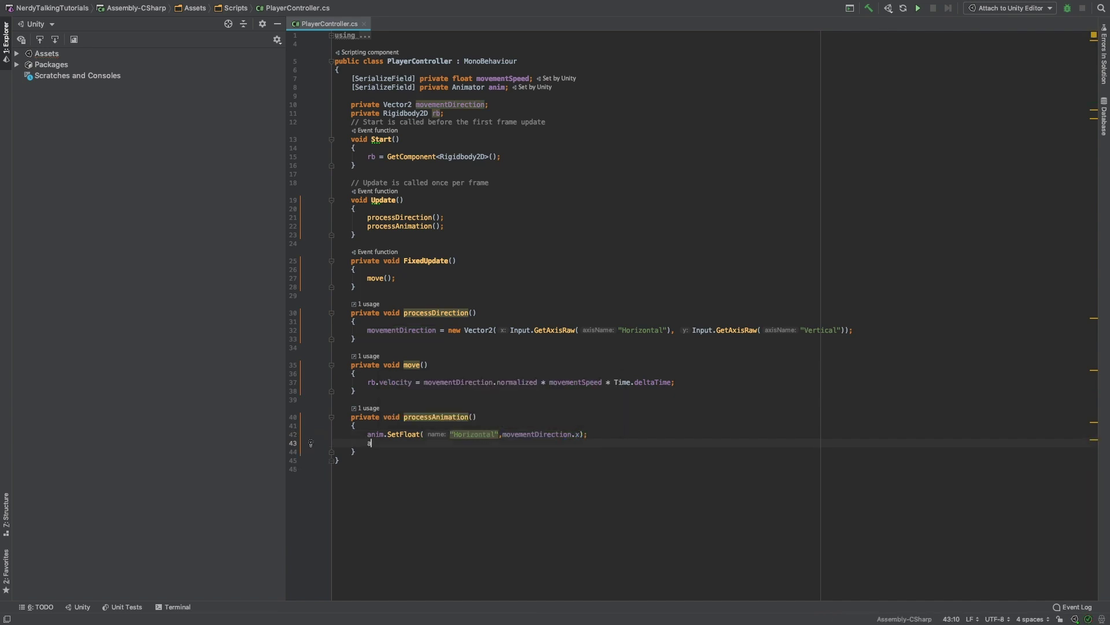
pyautogui.write('nim.Set')
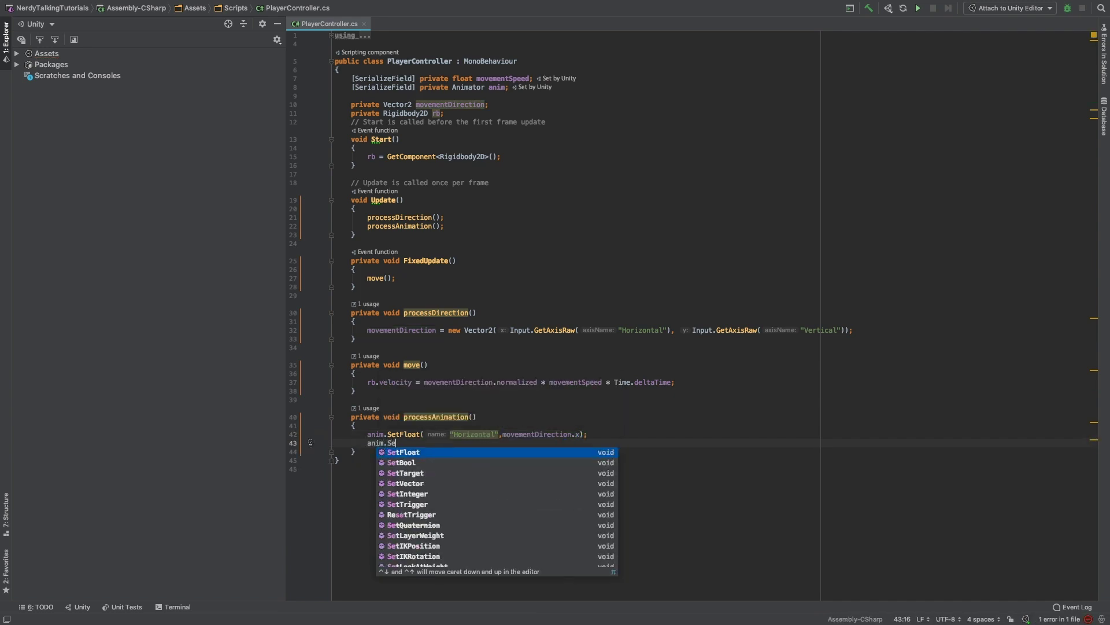
pyautogui.press('Return')
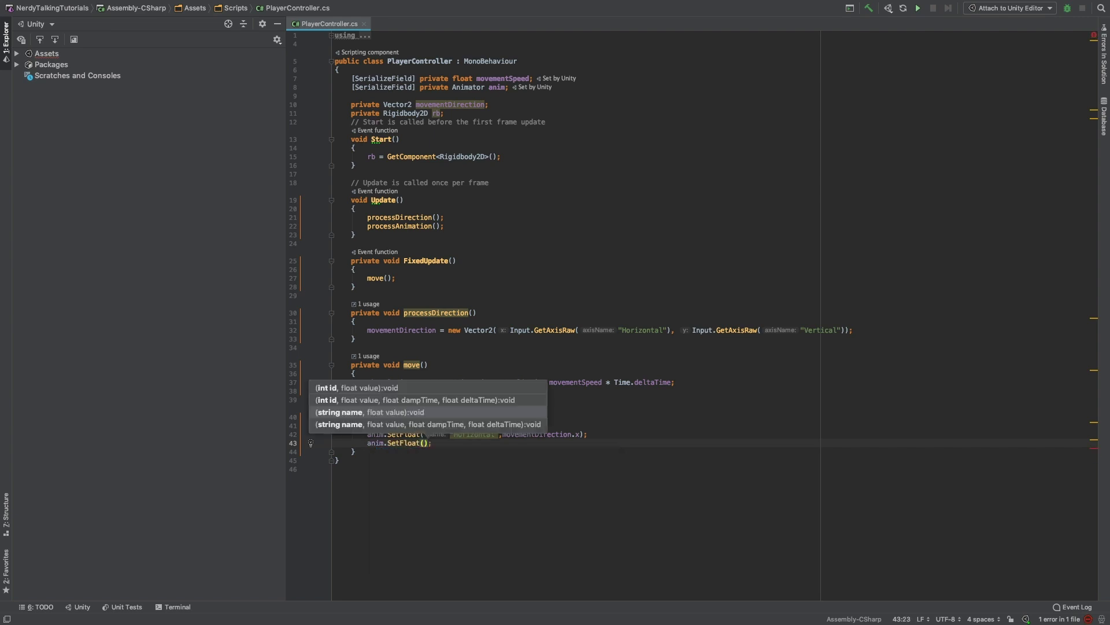
pyautogui.write('"Verti')
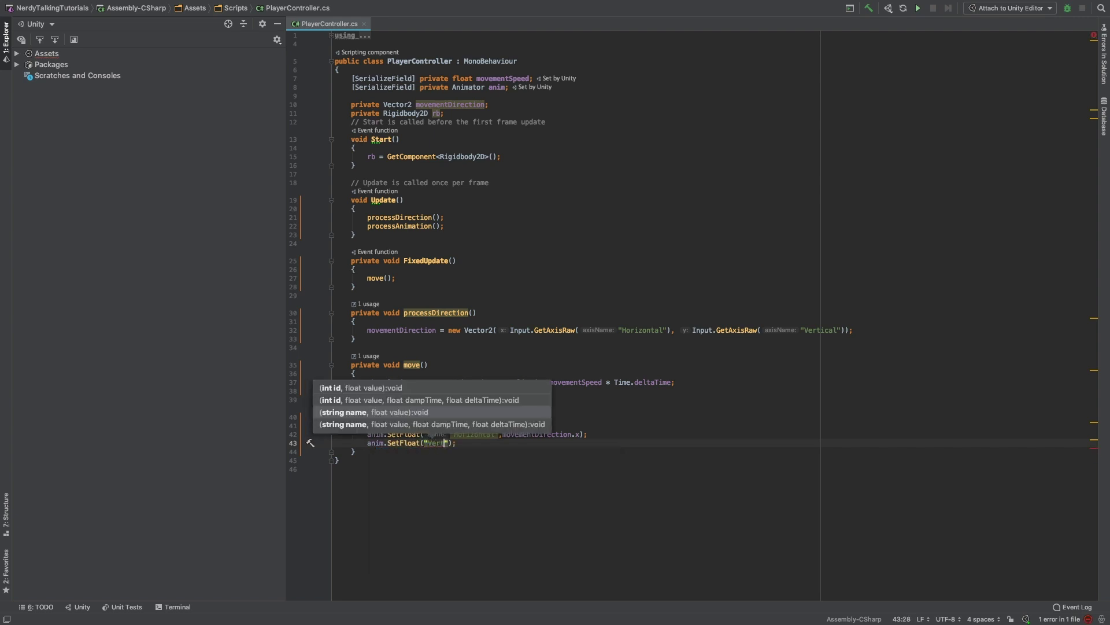
pyautogui.write('cal",')
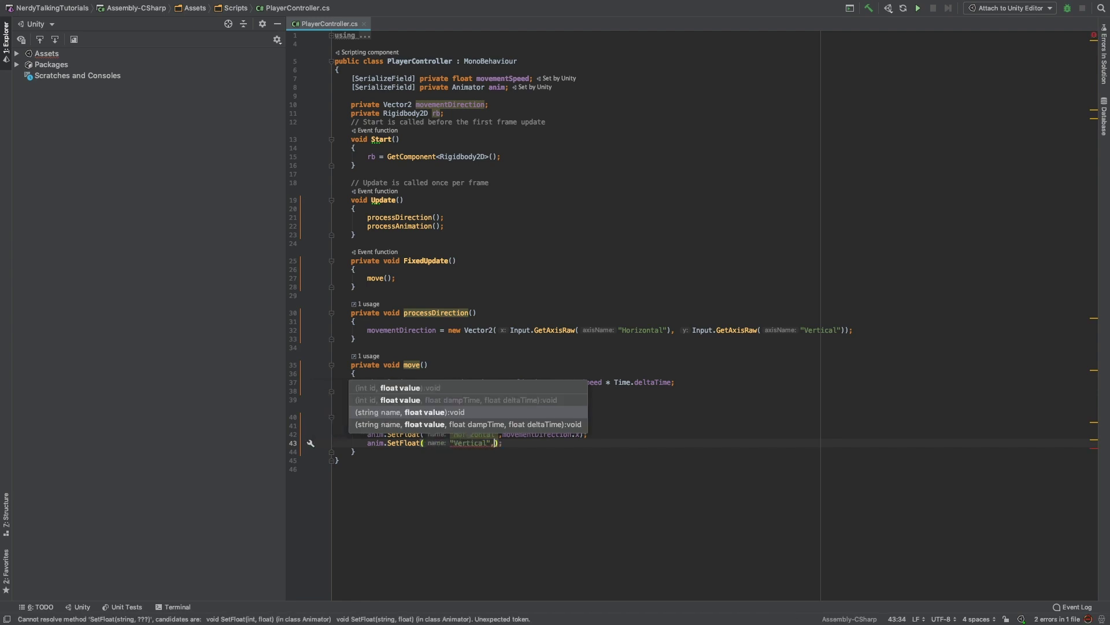
pyautogui.write(' mo')
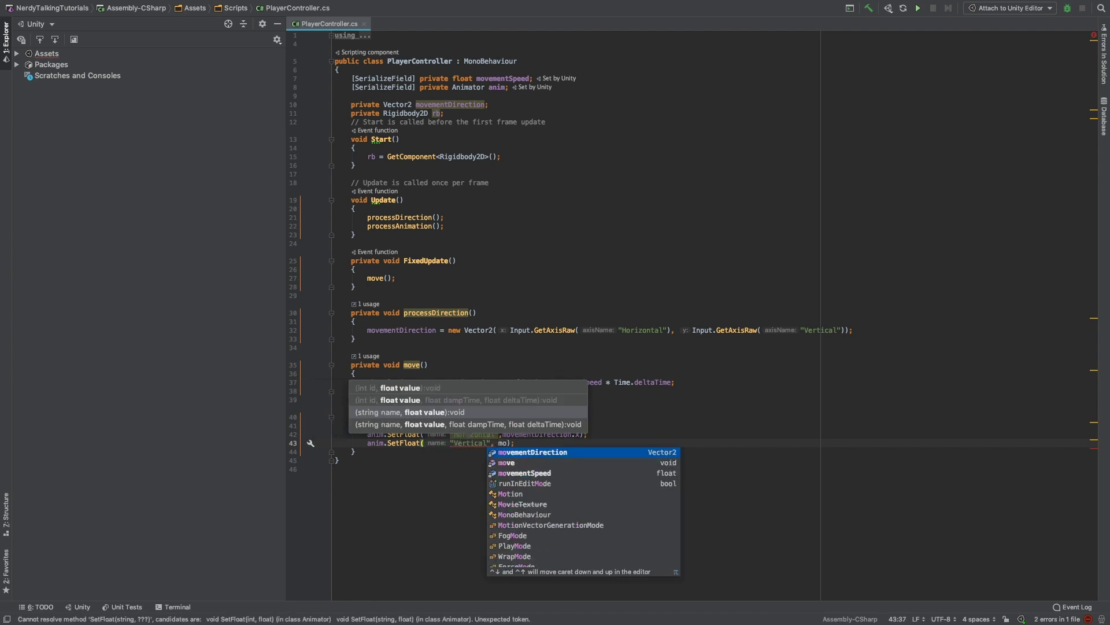
pyautogui.press('Return')
pyautogui.write('.y')
pyautogui.press('Escape')
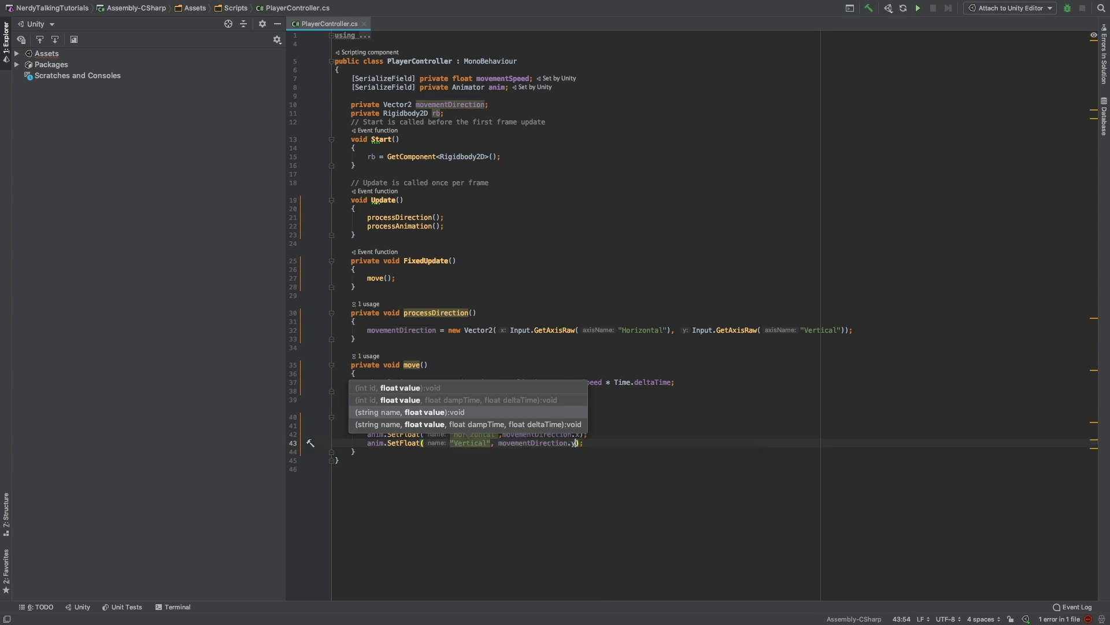
pyautogui.hotkey('ctrl', 'alt', 'l')
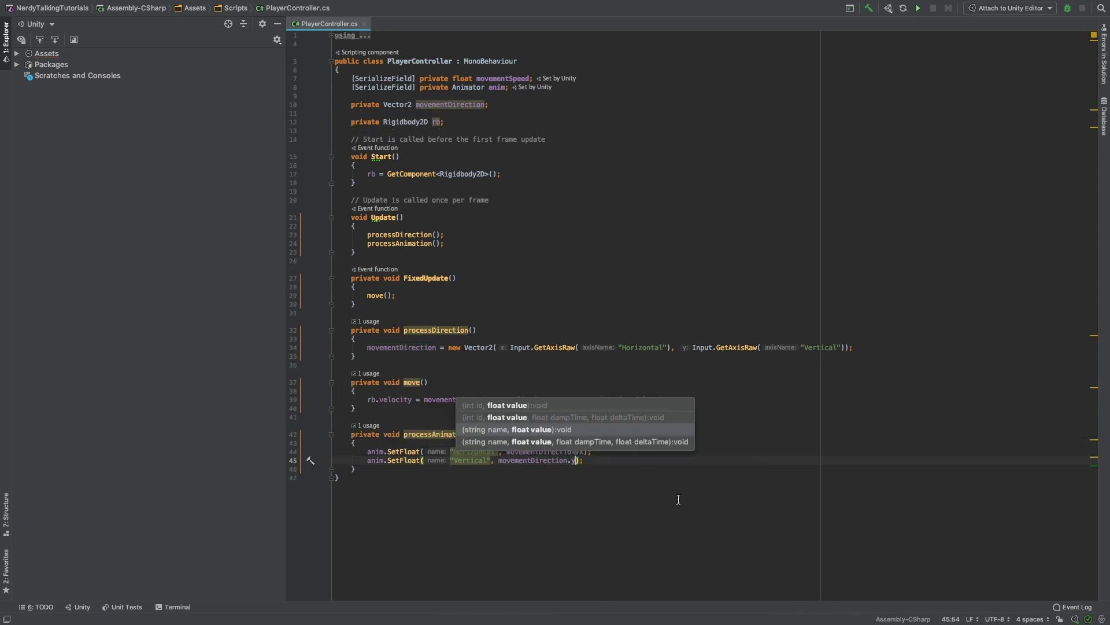
pyautogui.click(678, 499)
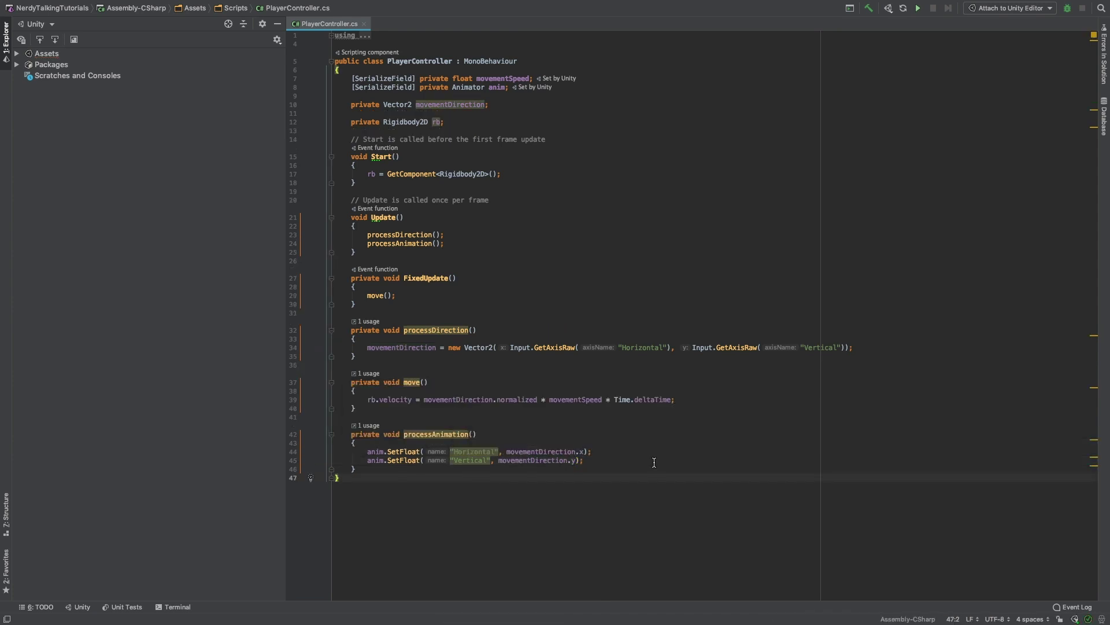
# Switch to Unity, assign the Player's Animator to the script's Anim field, and disable the Sprite Renderer of Character.
pyautogui.press('super+Tab')
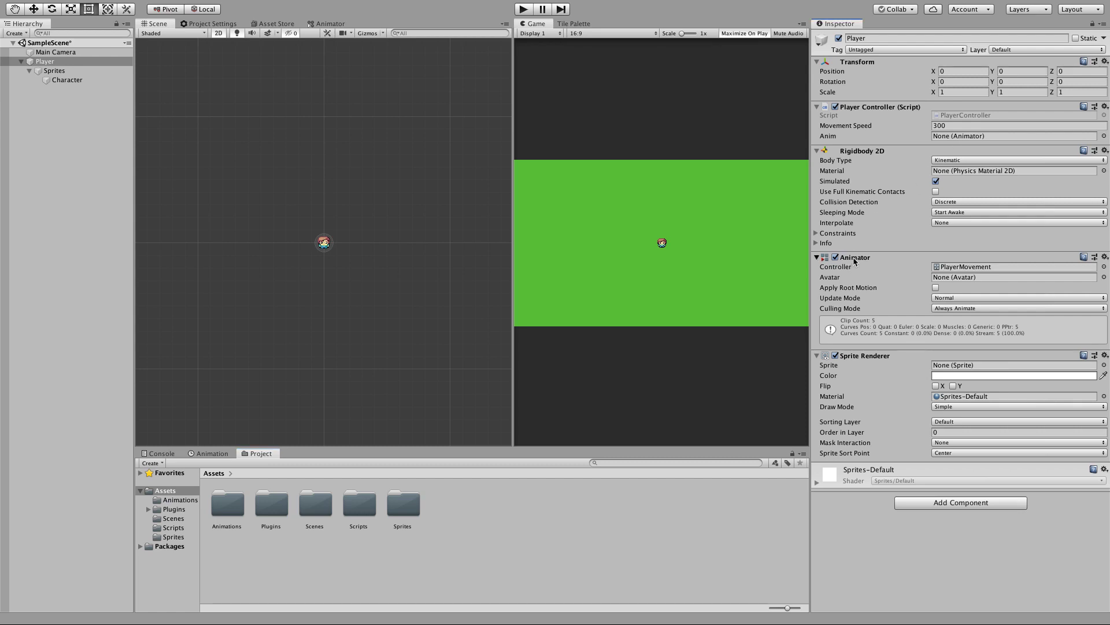
pyautogui.moveTo(855, 257); pyautogui.dragTo(974, 137)
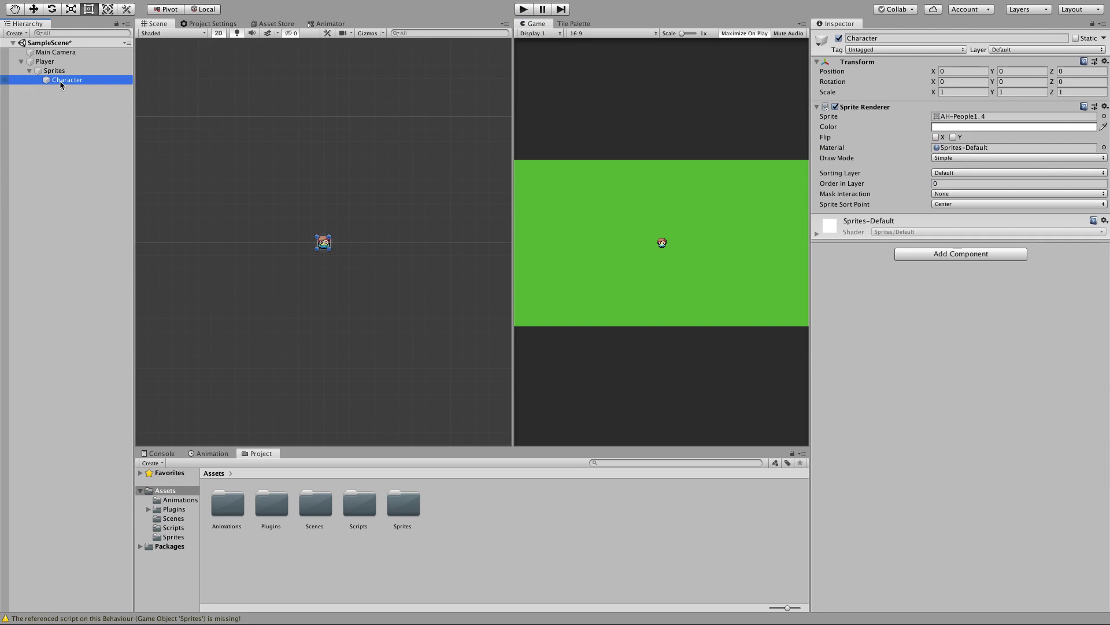
pyautogui.click(835, 107)
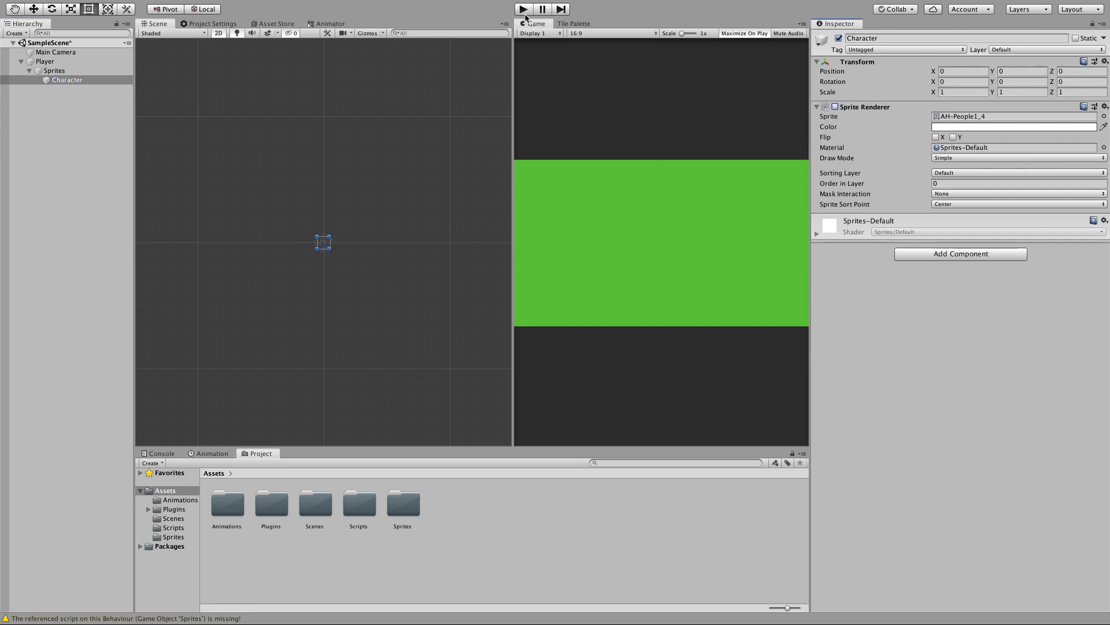
# With the Player selected, run the game and walk the character left, right, up and down to test the movement animations.
pyautogui.click(50, 62)
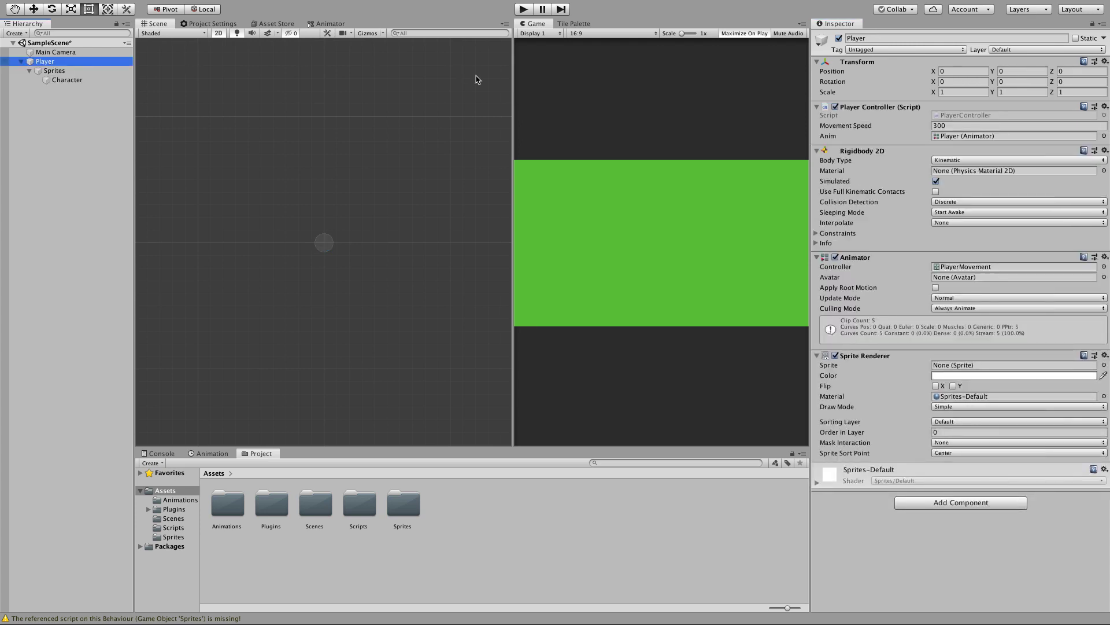
pyautogui.click(523, 9)
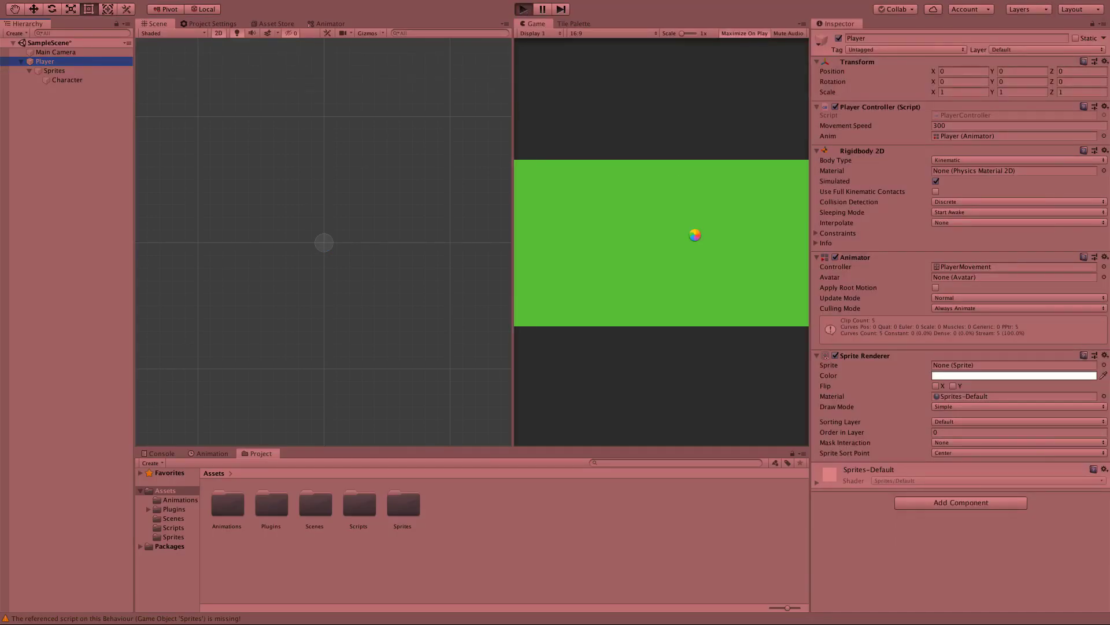
pyautogui.press('Left')
pyautogui.press('Right')
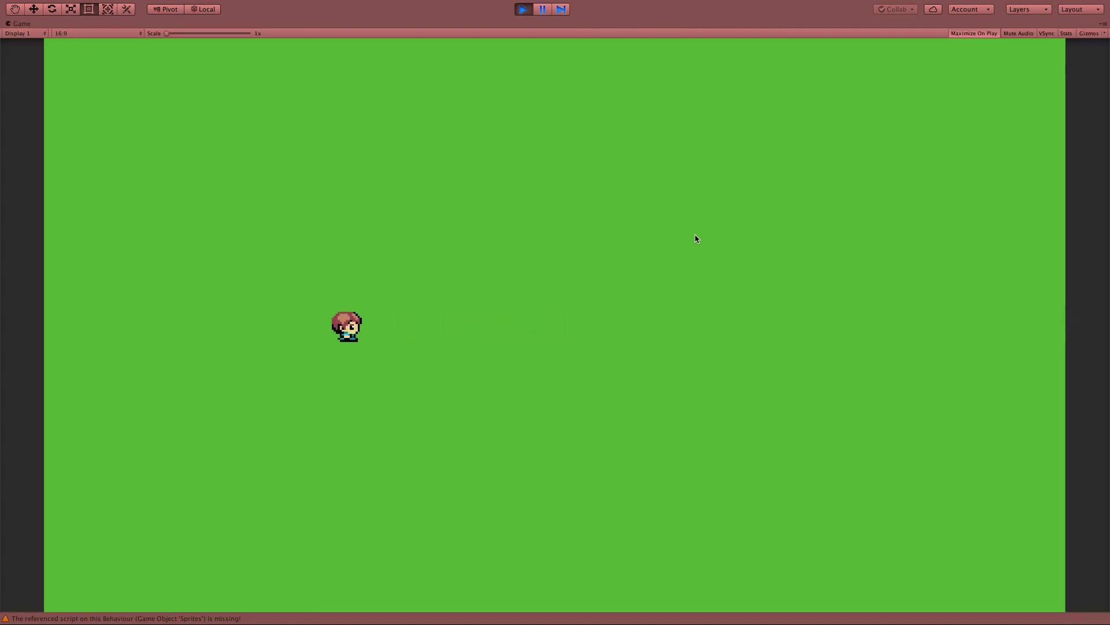
pyautogui.press('Right')
pyautogui.press('Up')
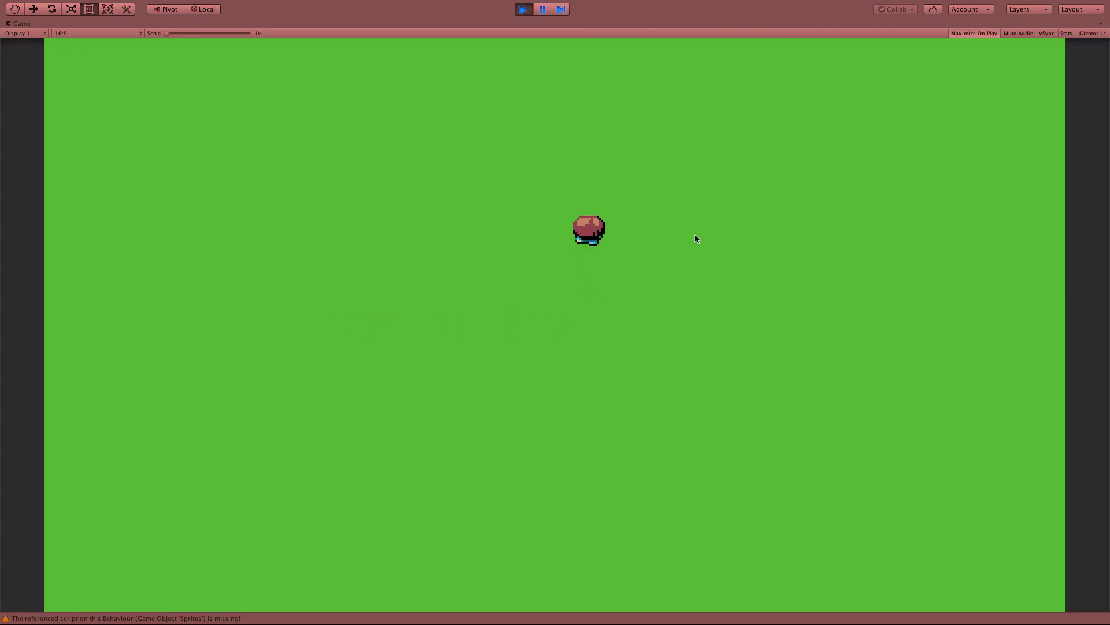
pyautogui.press('Down')
pyautogui.press('Up')
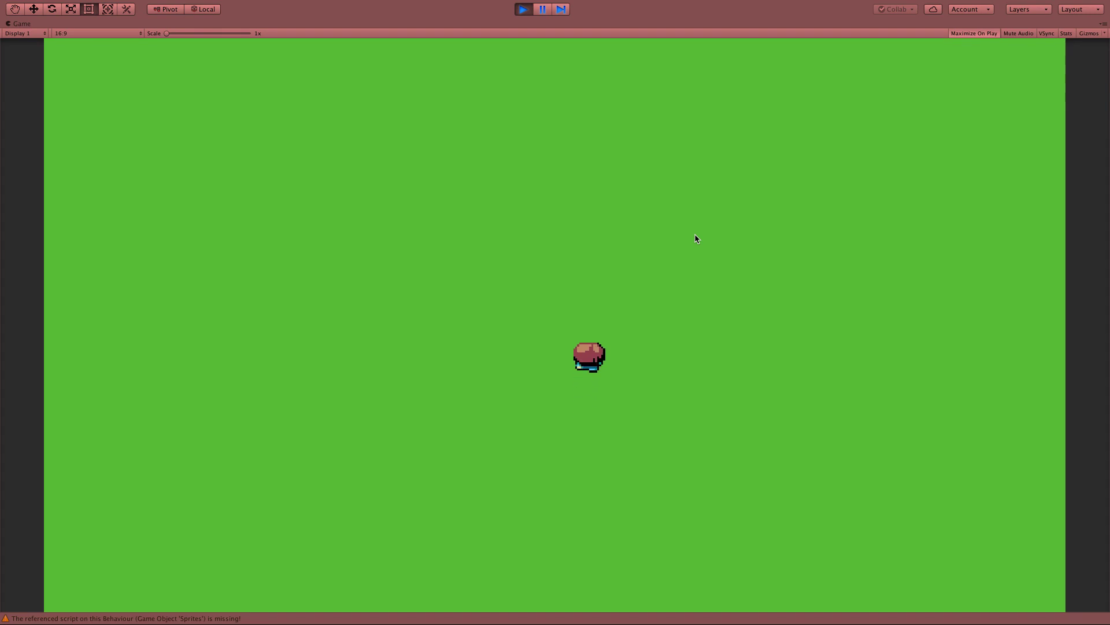
pyautogui.press('Left')
pyautogui.press('Right')
pyautogui.press('Left')
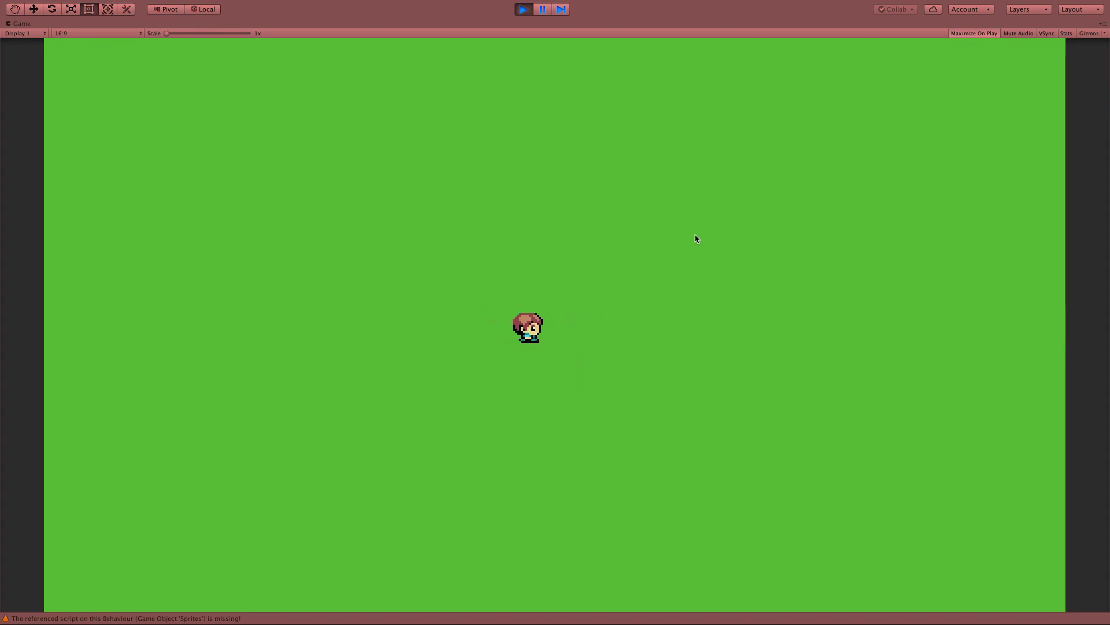
pyautogui.press('Right')
pyautogui.press('Up')
pyautogui.press('Down')
pyautogui.press('Down')
pyautogui.press('Up')
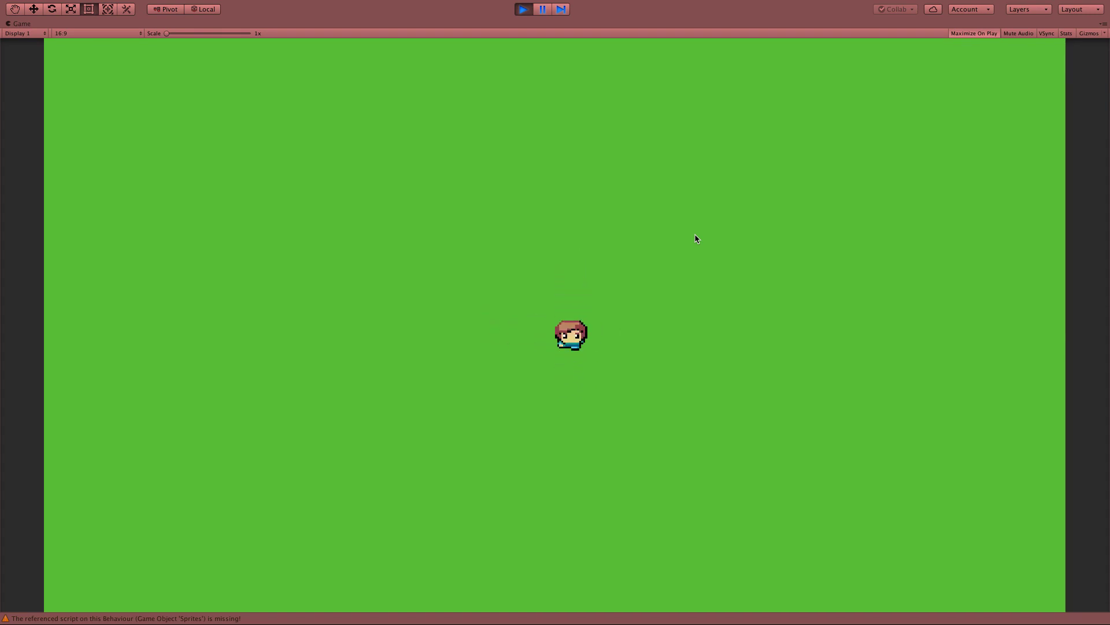
# Walk the character around the scene in all four directions to check the direction changes of its animations, and stop play mode.
pyautogui.press('Left')
pyautogui.press('Right')
pyautogui.press('Left')
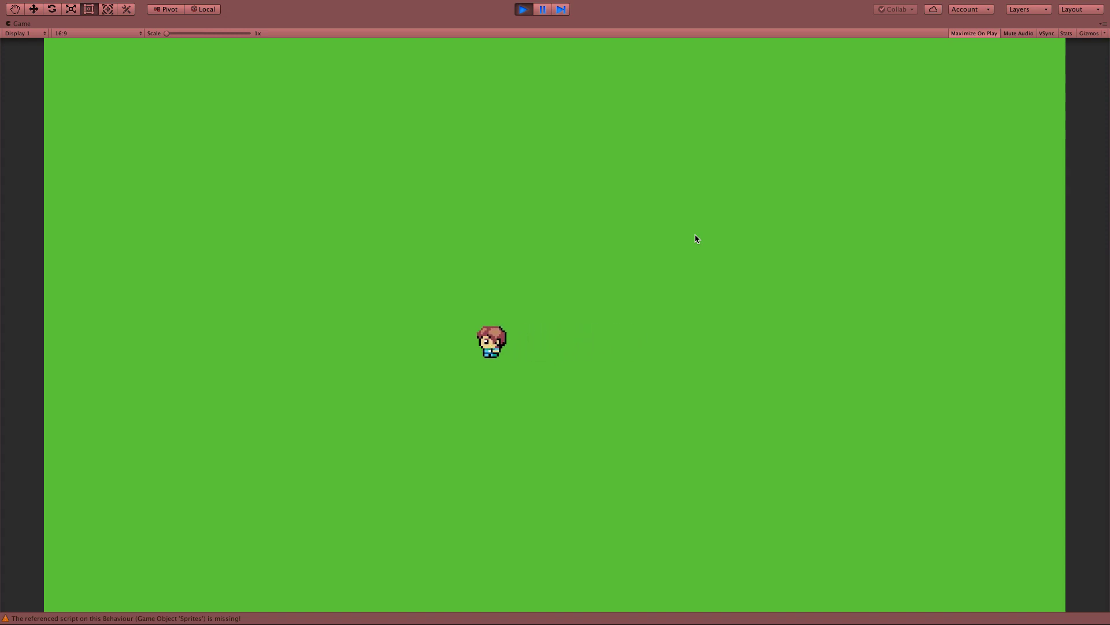
pyautogui.press('Up')
pyautogui.press('Right')
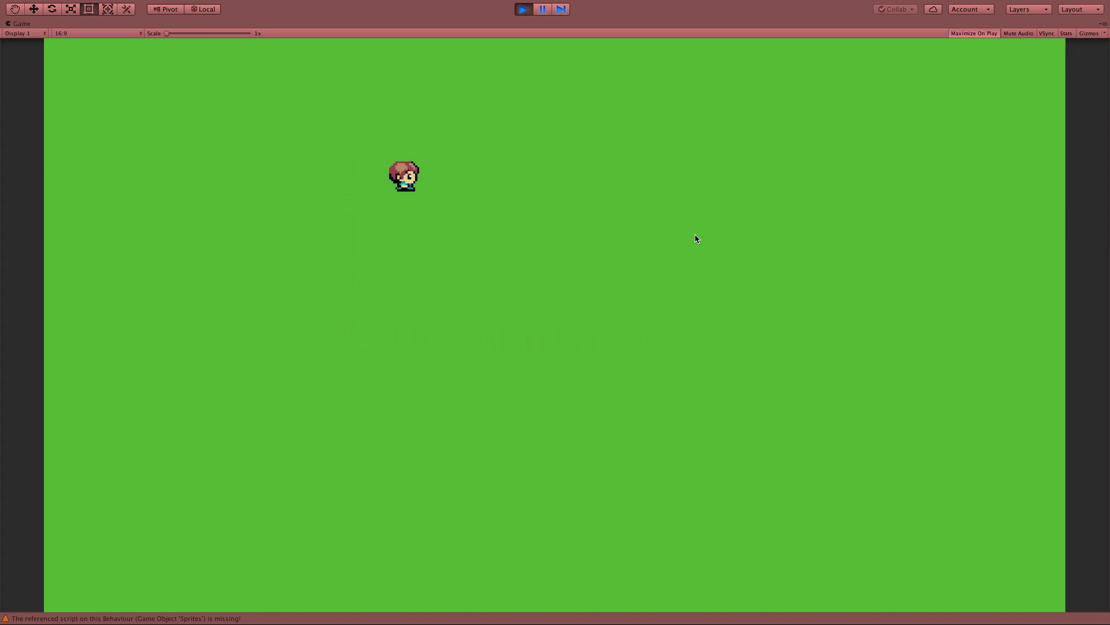
pyautogui.press('Down')
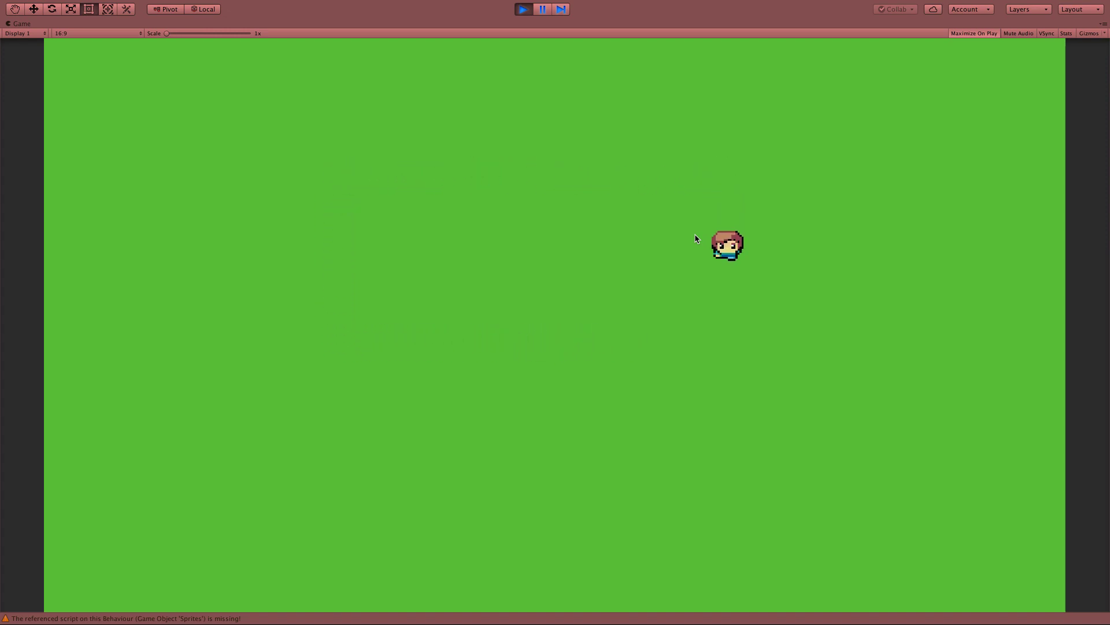
pyautogui.press('Left')
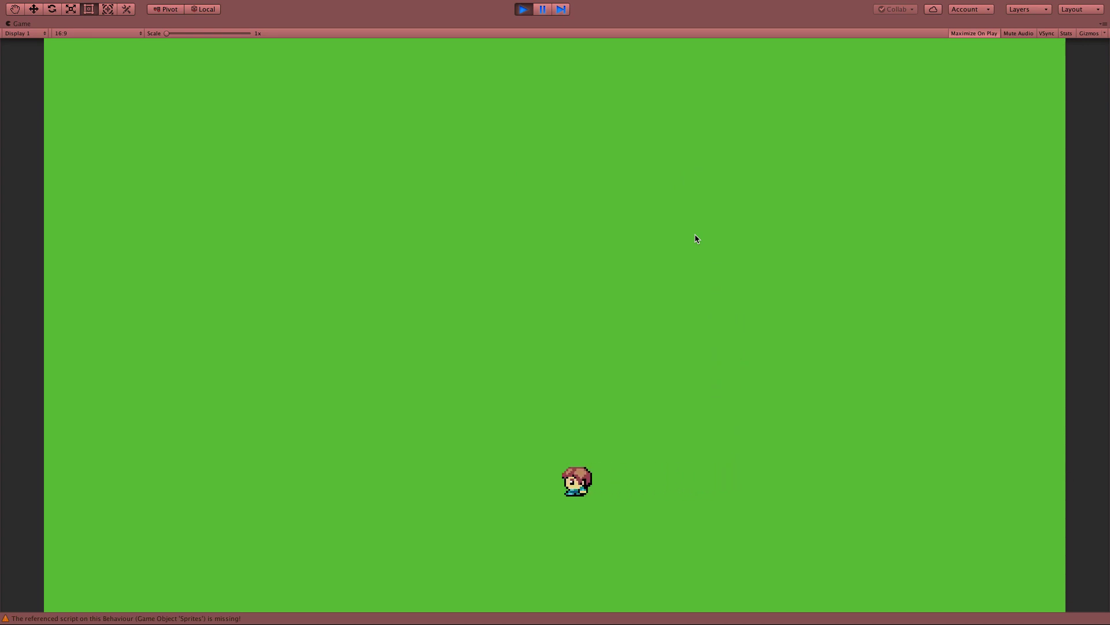
pyautogui.press('Up')
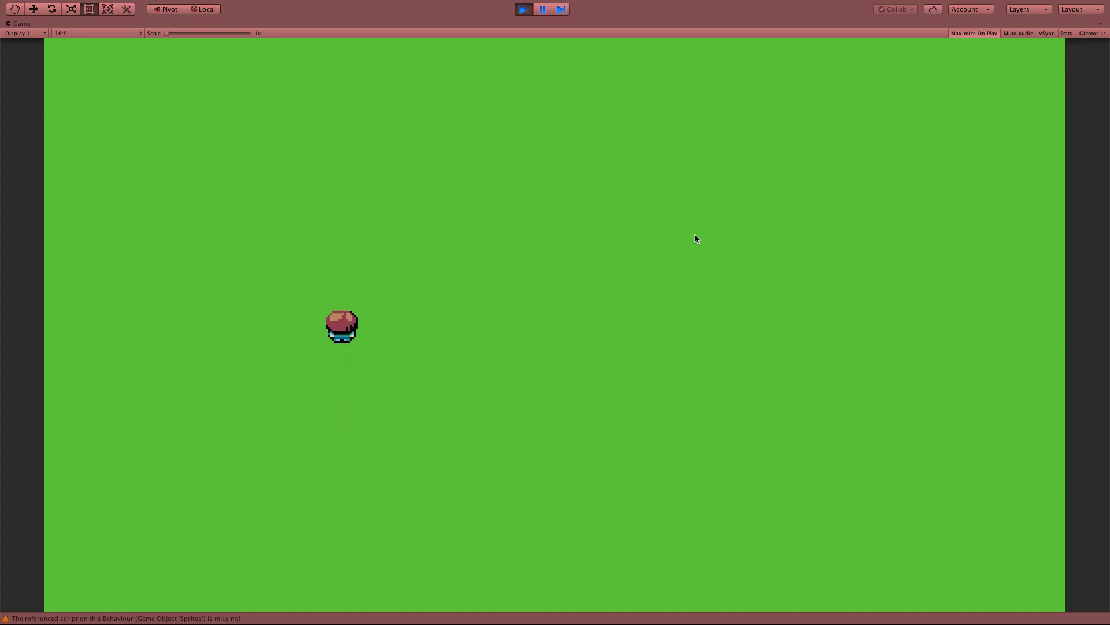
pyautogui.press('Right')
pyautogui.press('Down')
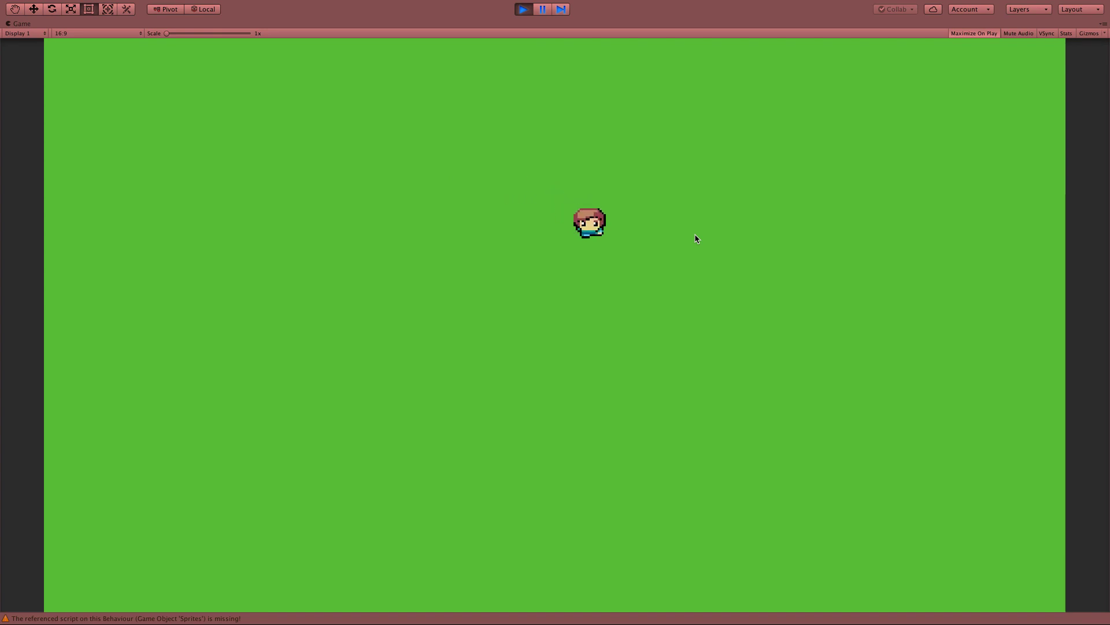
pyautogui.press('Left')
pyautogui.press('Right')
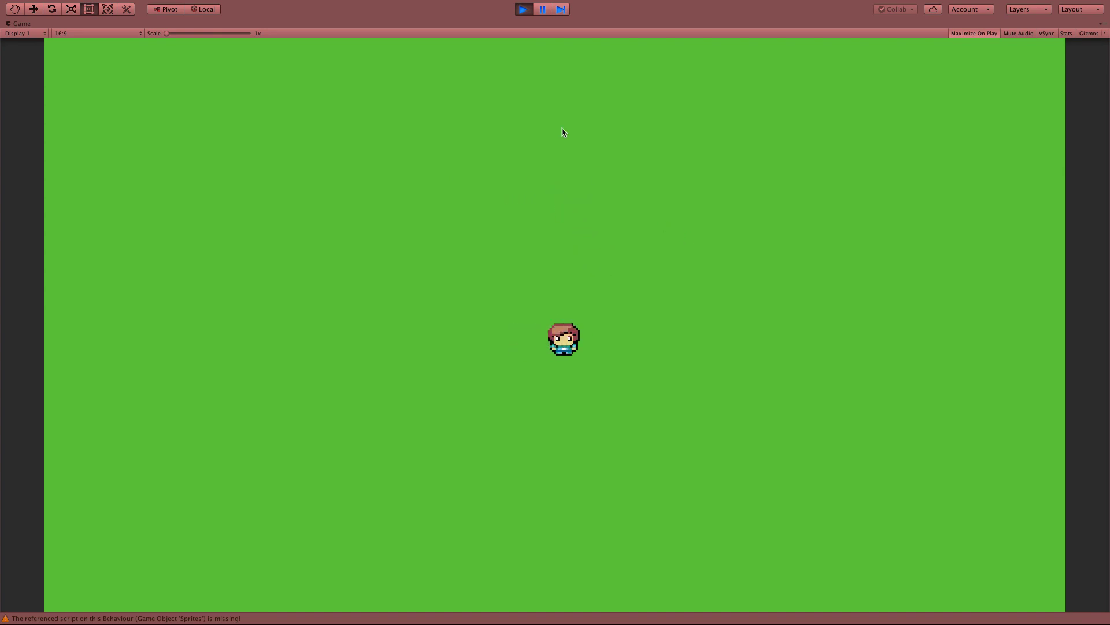
pyautogui.click(523, 10)
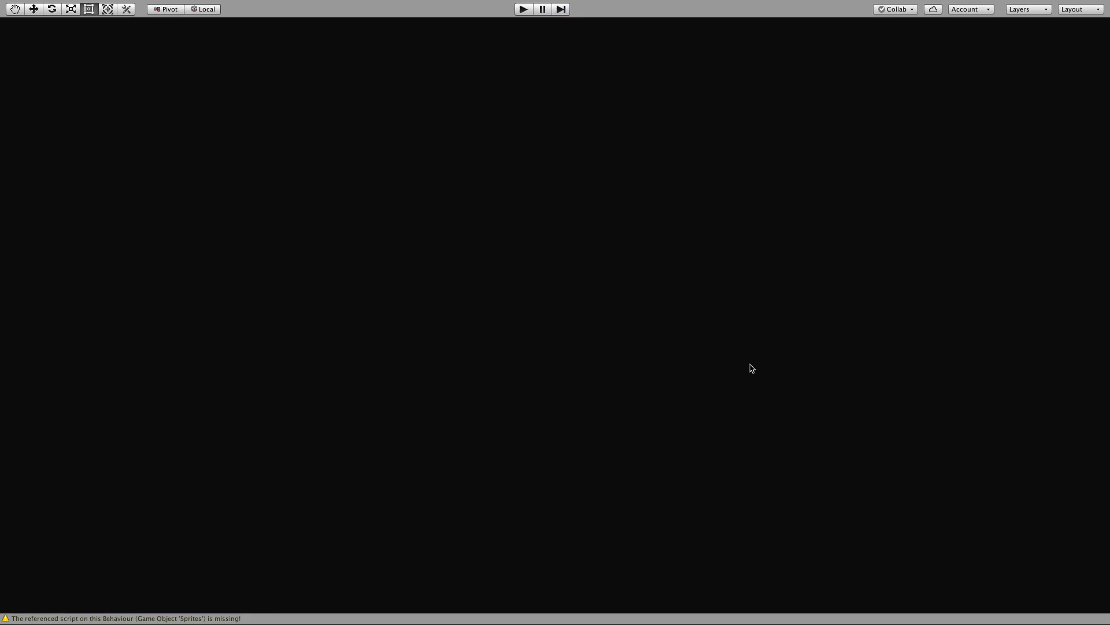